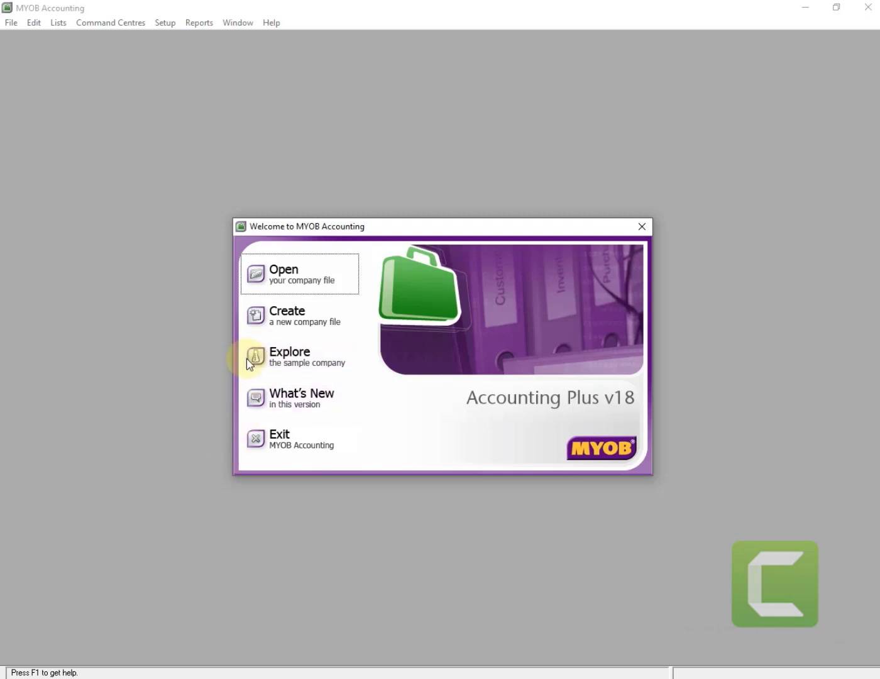
Open the company file PT_ MENSA INDONESIA.myo from Documents, signing on as Administrator and skipping data verification
{"action": "left_click", "coordinate": [299, 283]}
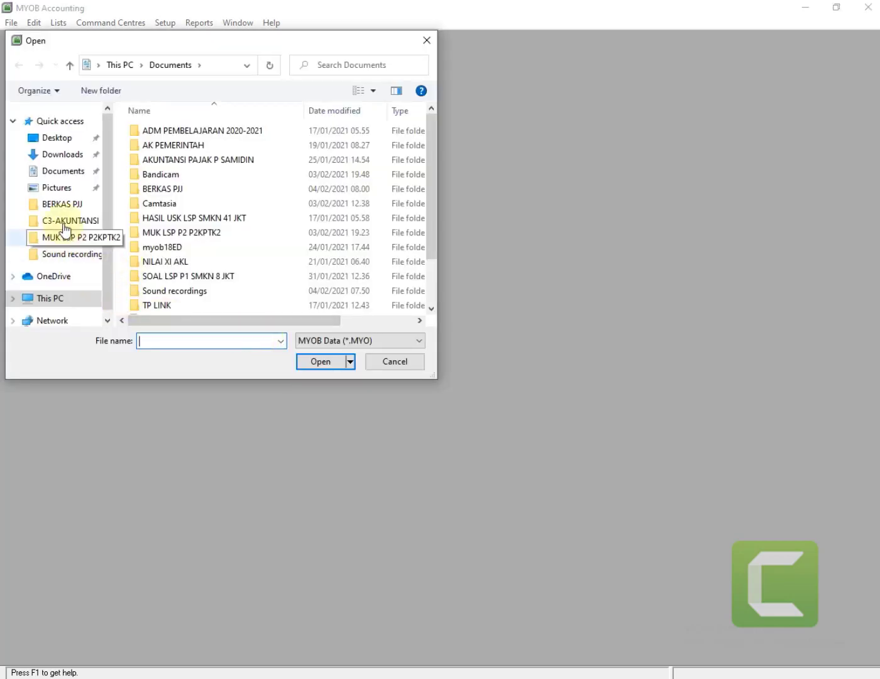
{"action": "left_click", "coordinate": [55, 173]}
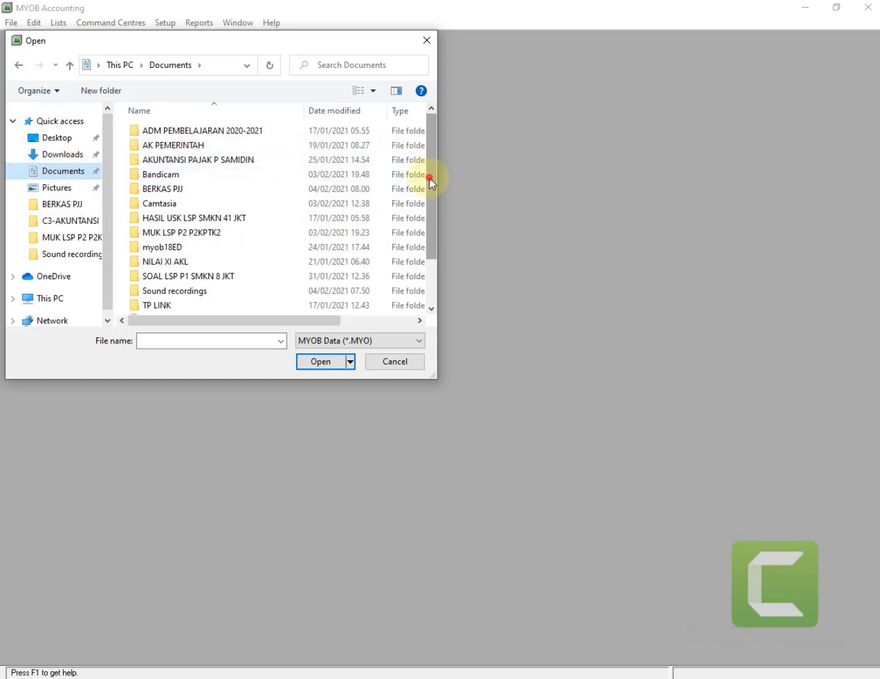
{"action": "left_click_drag", "start_coordinate": [429, 176], "coordinate": [434, 239]}
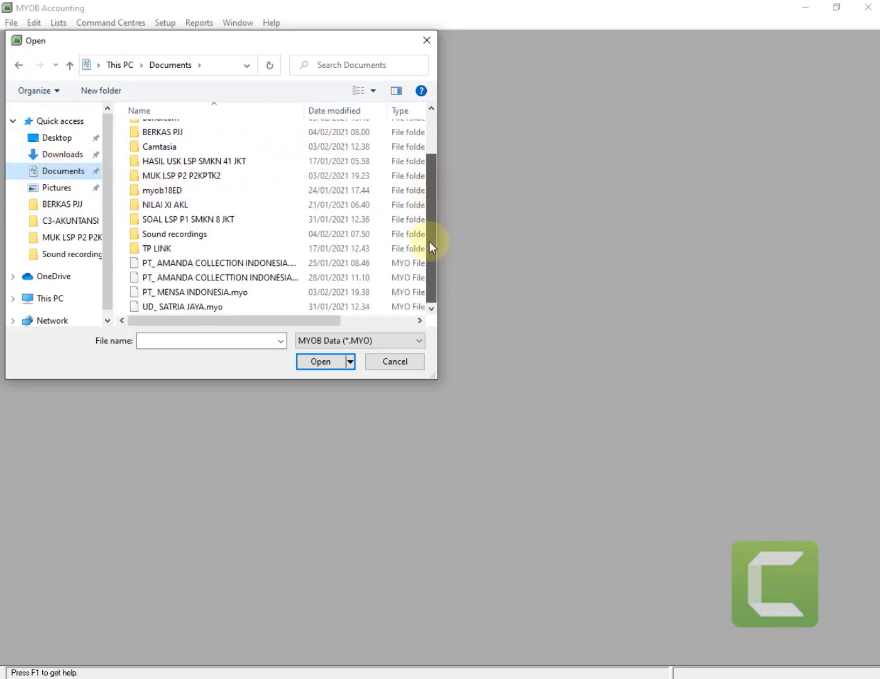
{"action": "double_click", "coordinate": [202, 293]}
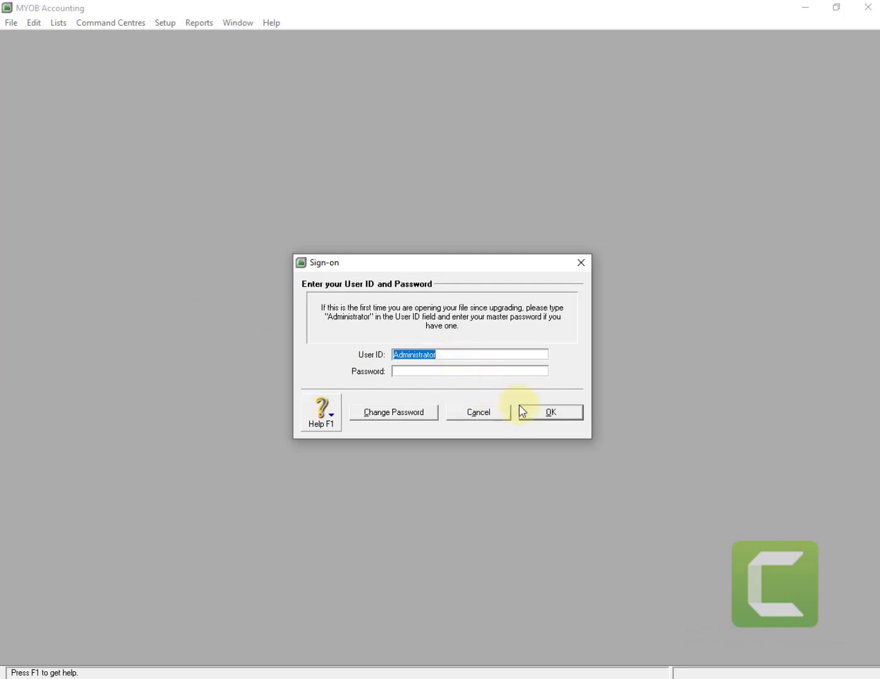
{"action": "left_click", "coordinate": [538, 411]}
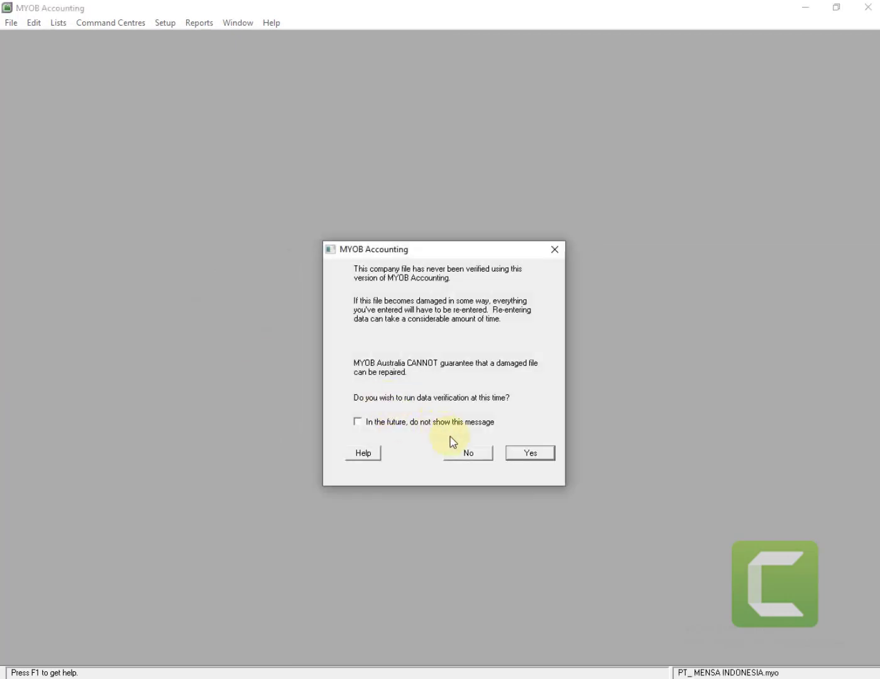
{"action": "left_click", "coordinate": [465, 453]}
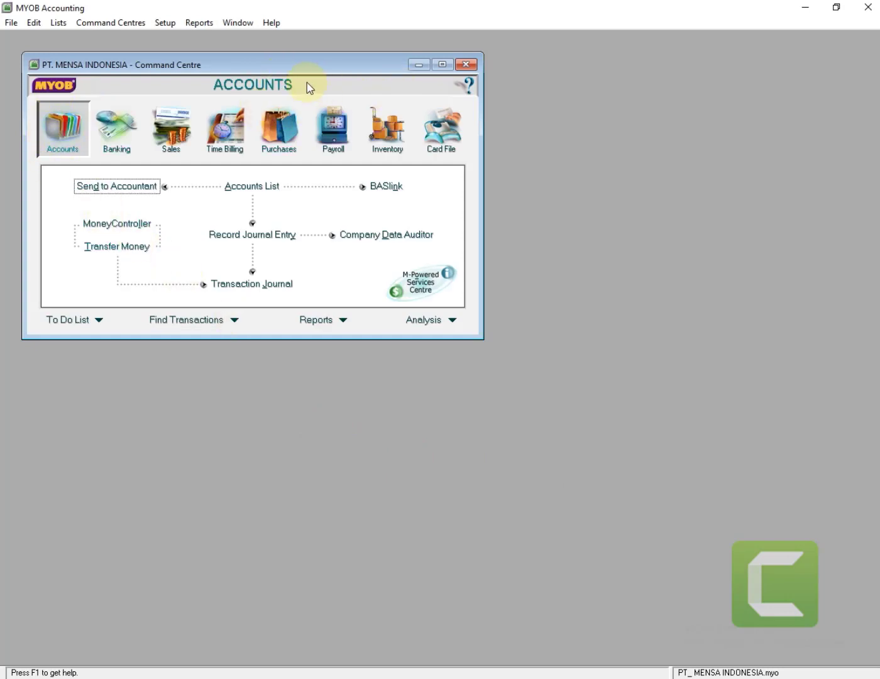
Open the company's Accounts List in a maximized window and look through the accounts down to Other Expenses
{"action": "left_click", "coordinate": [235, 186]}
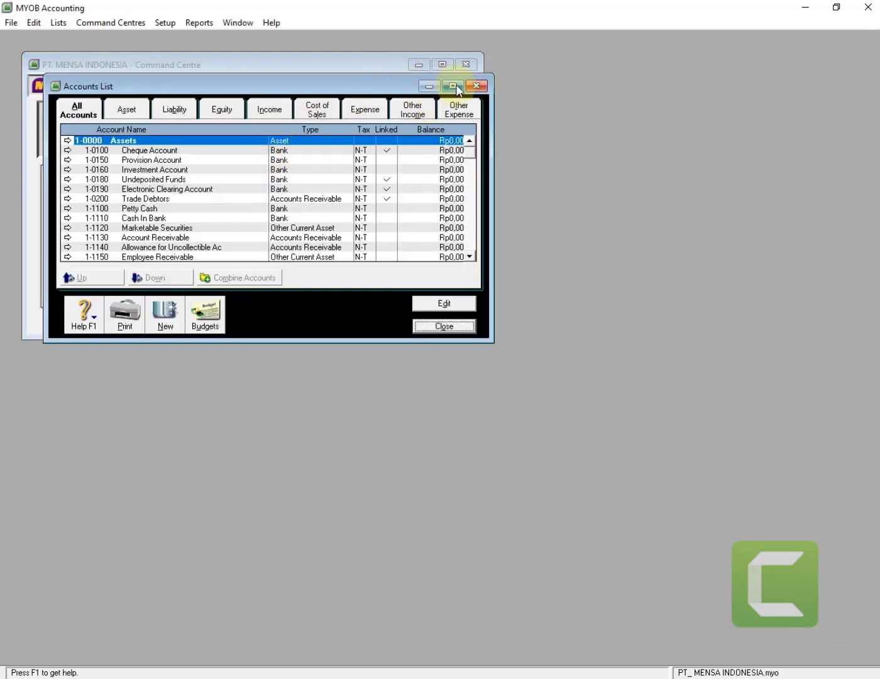
{"action": "left_click", "coordinate": [453, 86]}
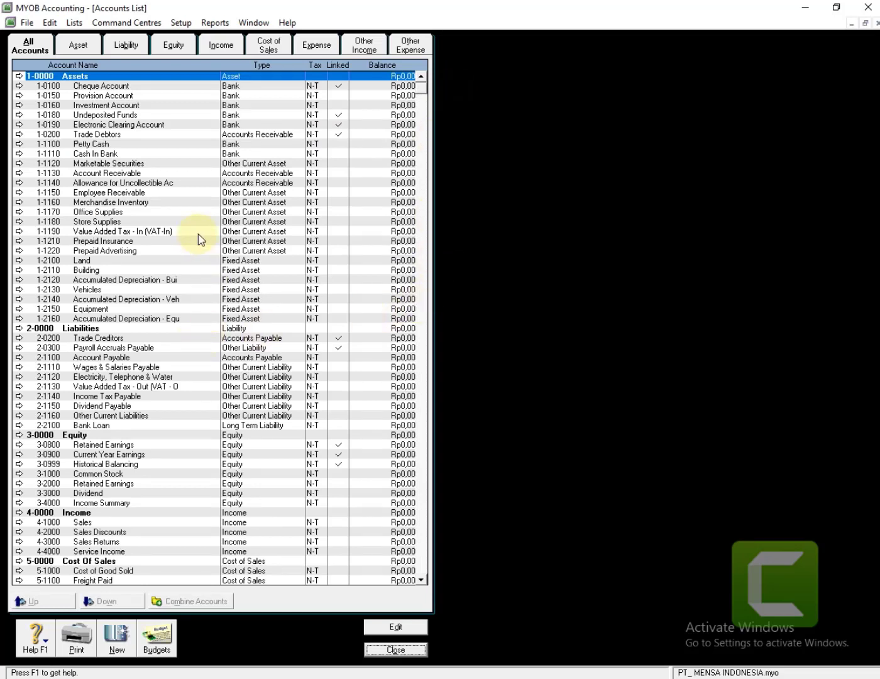
{"action": "scroll", "coordinate": [207, 247], "scroll_direction": "down", "scroll_amount": 8}
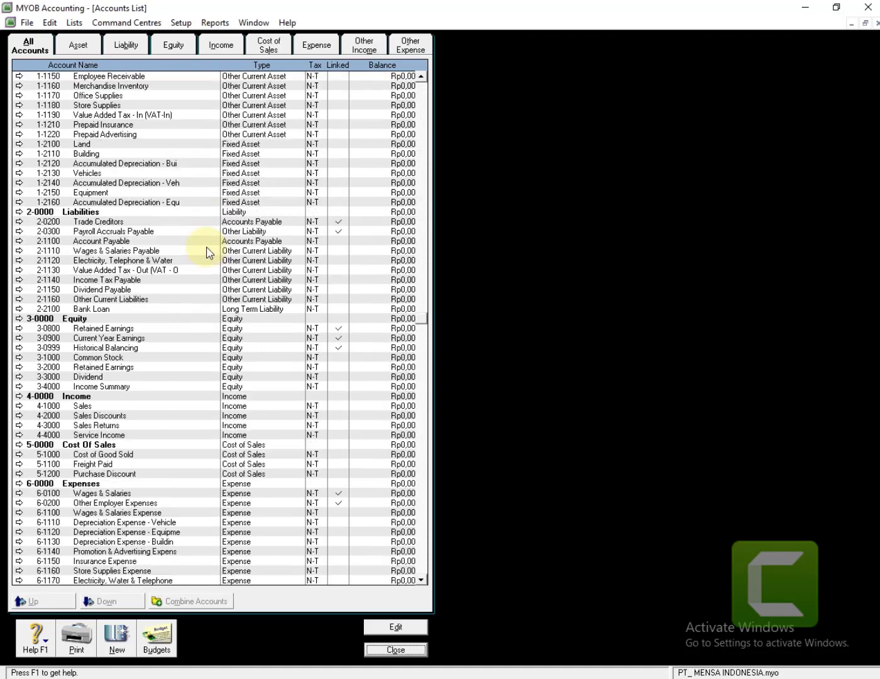
{"action": "scroll", "coordinate": [204, 257], "scroll_direction": "down", "scroll_amount": 1}
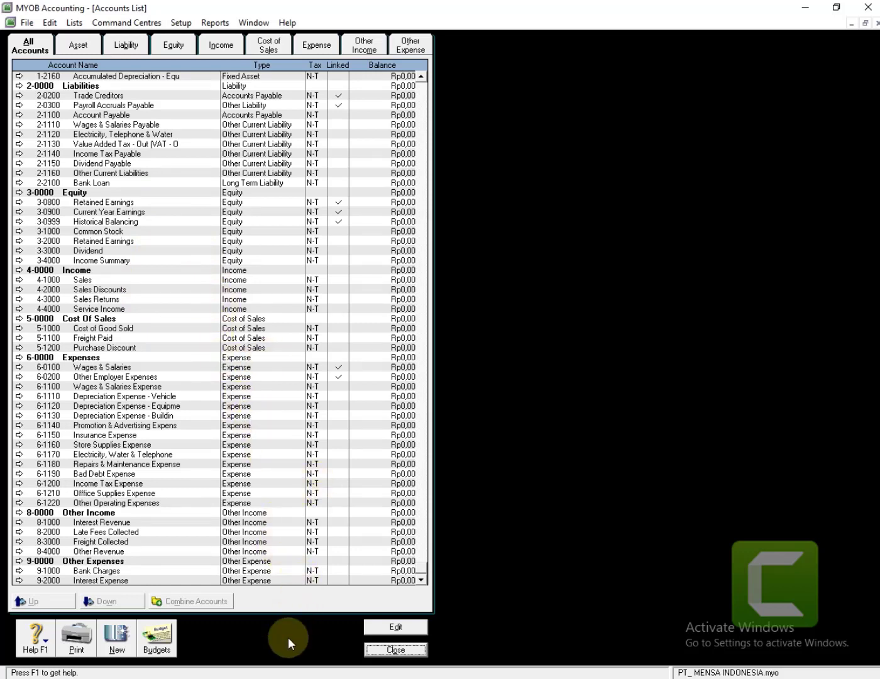
Switch to File Explorer and examine the trial balance image NS PT MENSA in the MUK LSP P2 P2KPTK2 folder at full screen, closing it when done
{"action": "mouse_move", "coordinate": [287, 676]}
{"action": "left_click", "coordinate": [243, 606]}
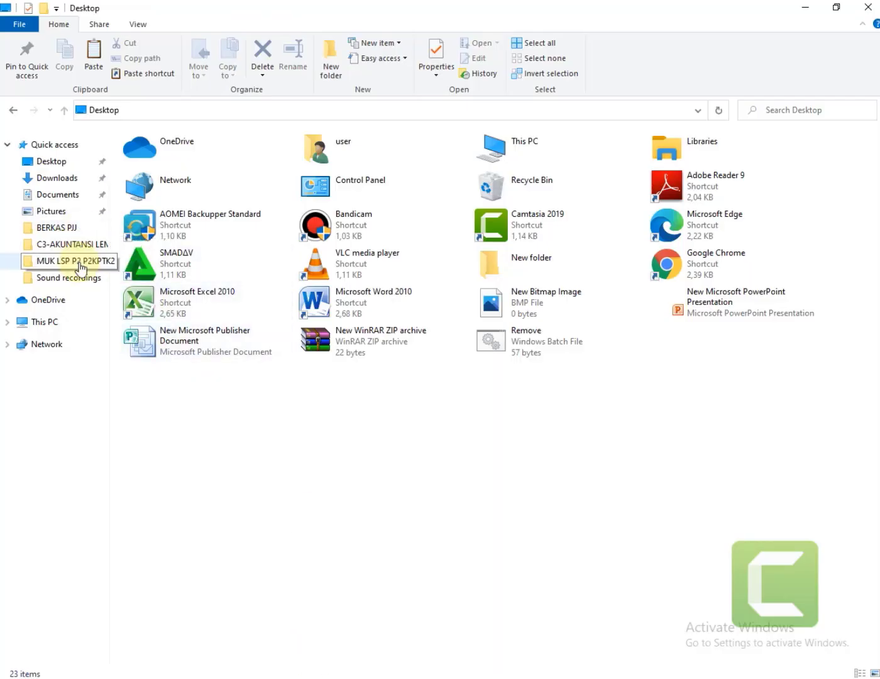
{"action": "left_click", "coordinate": [80, 262]}
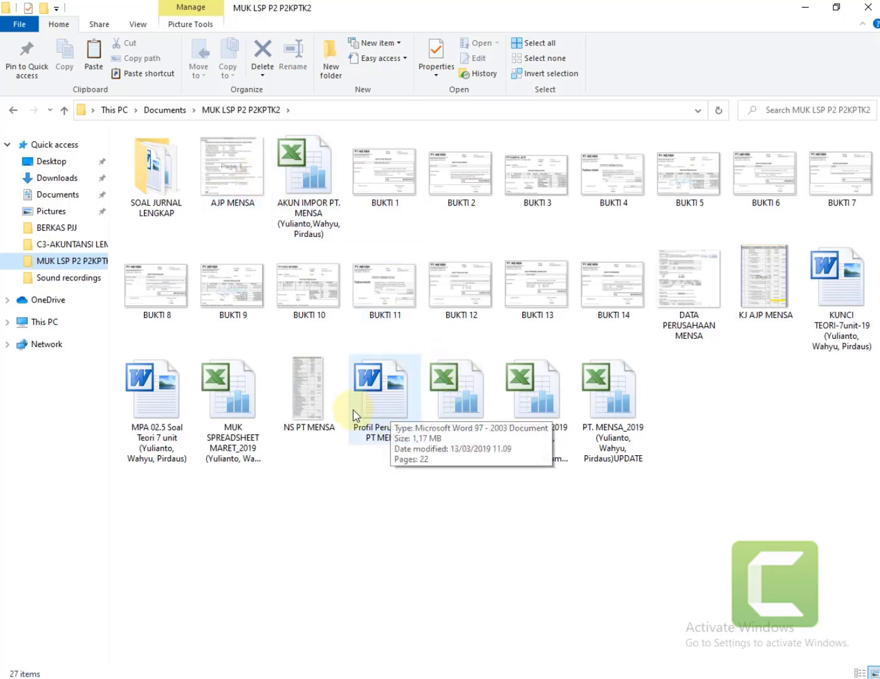
{"action": "double_click", "coordinate": [304, 392]}
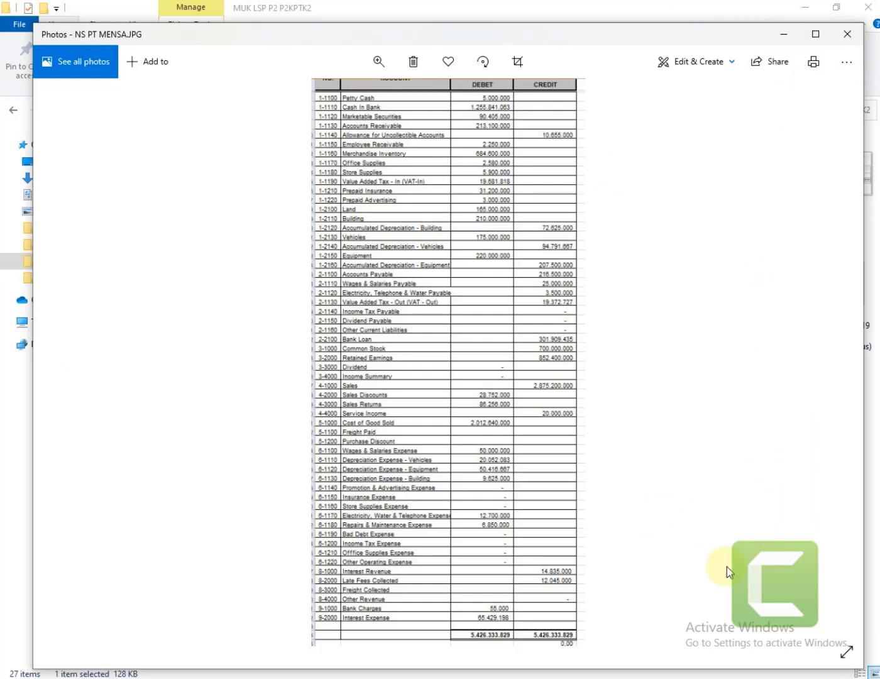
{"action": "left_click", "coordinate": [846, 655]}
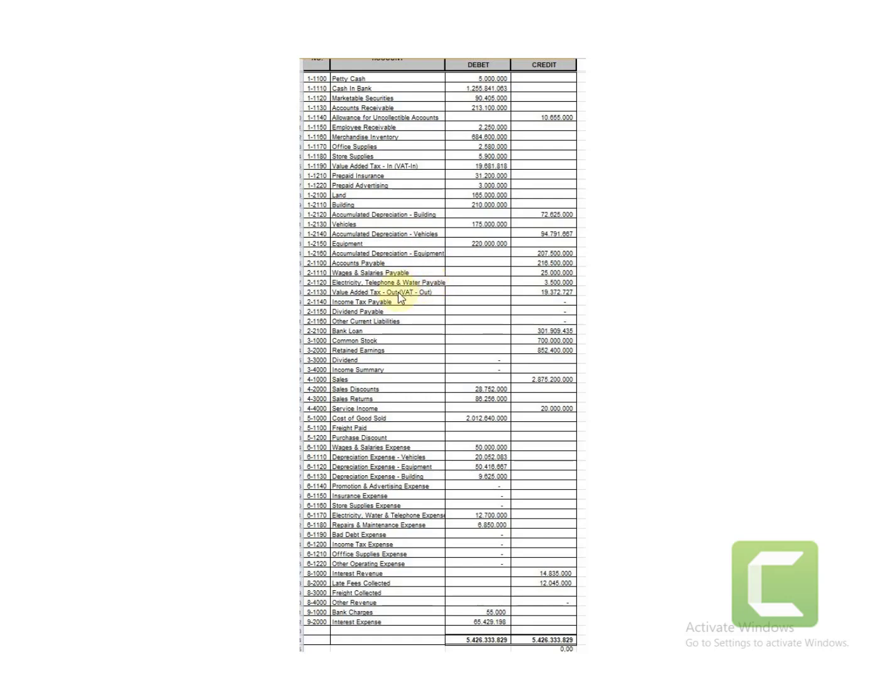
{"action": "key", "text": "Escape"}
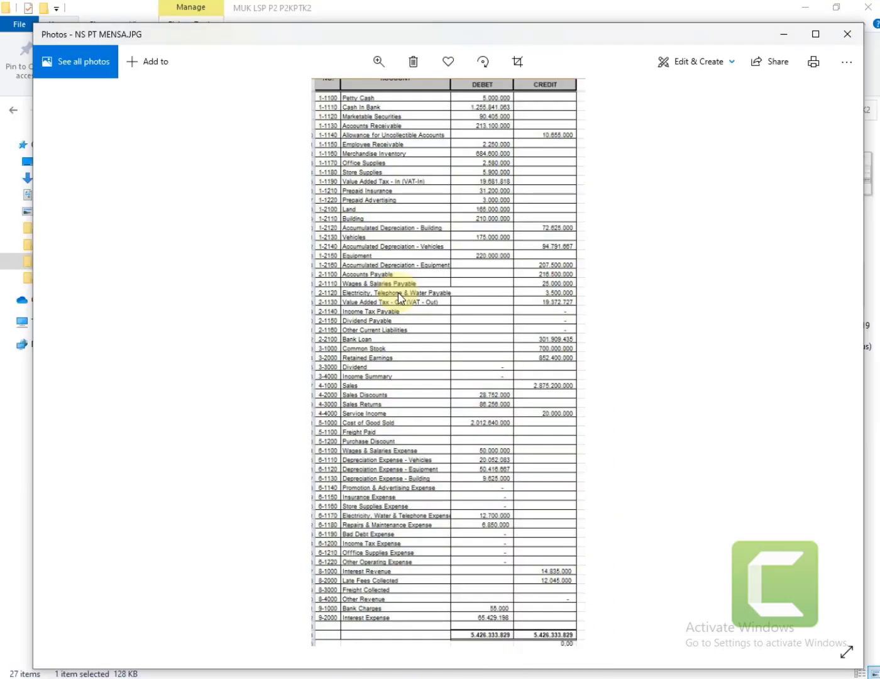
{"action": "left_click", "coordinate": [845, 36]}
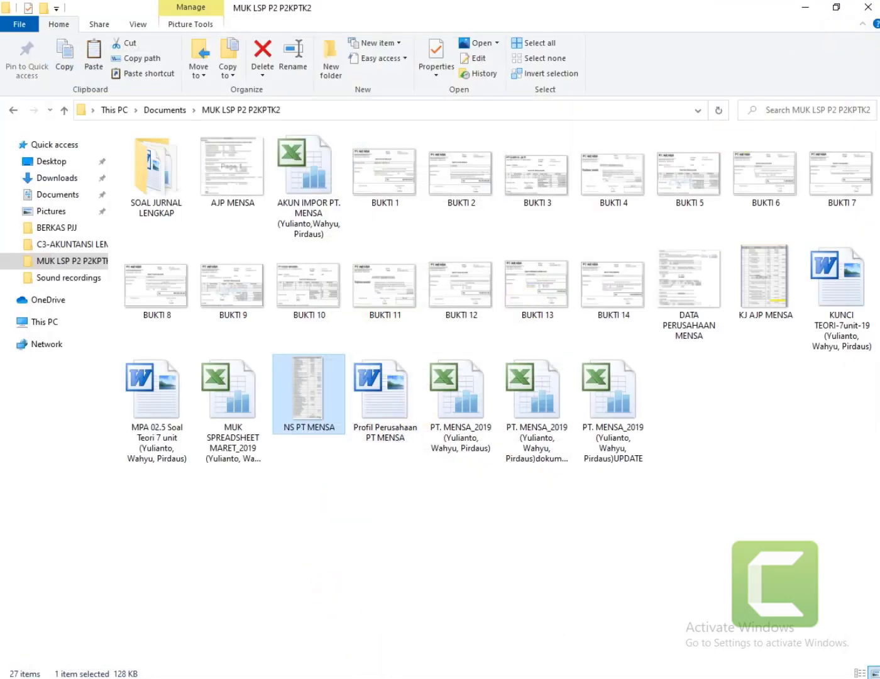
Switch back to MYOB Accounting and show only the asset accounts, selecting the linked Cheque Account
{"action": "key", "text": "alt+Tab"}
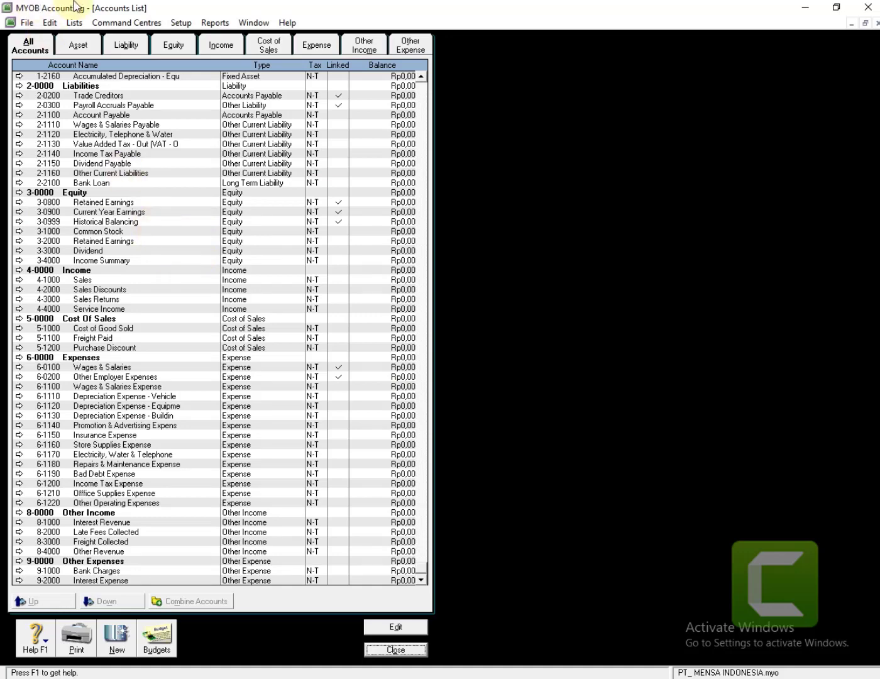
{"action": "left_click", "coordinate": [77, 46]}
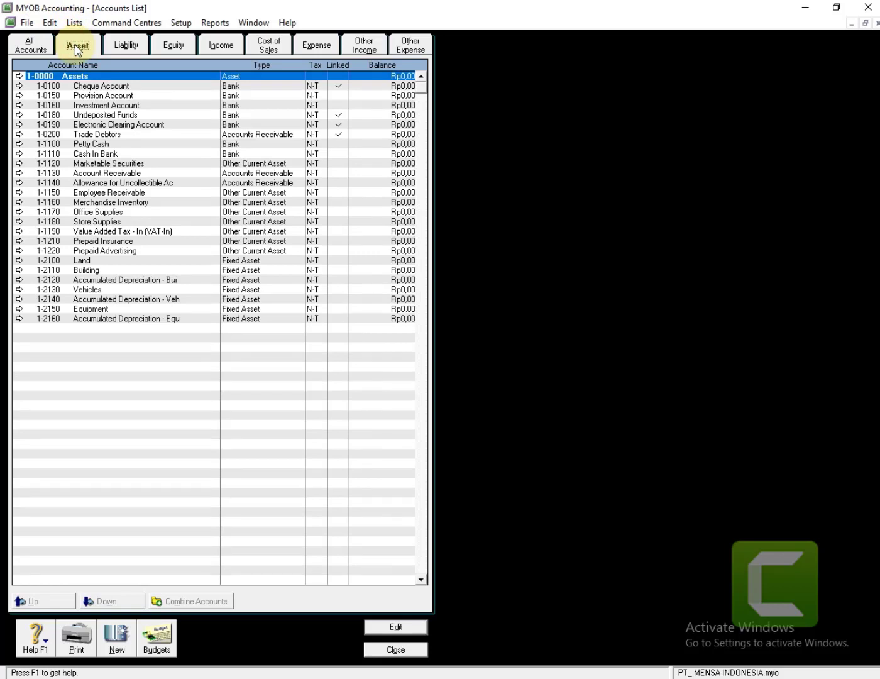
{"action": "left_click", "coordinate": [128, 85]}
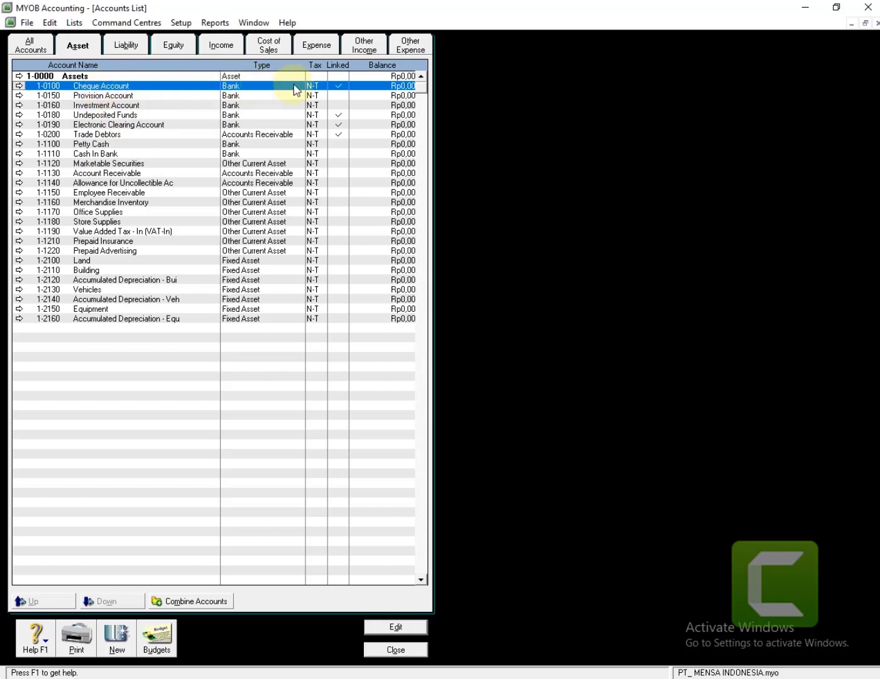
{"action": "left_click", "coordinate": [338, 89]}
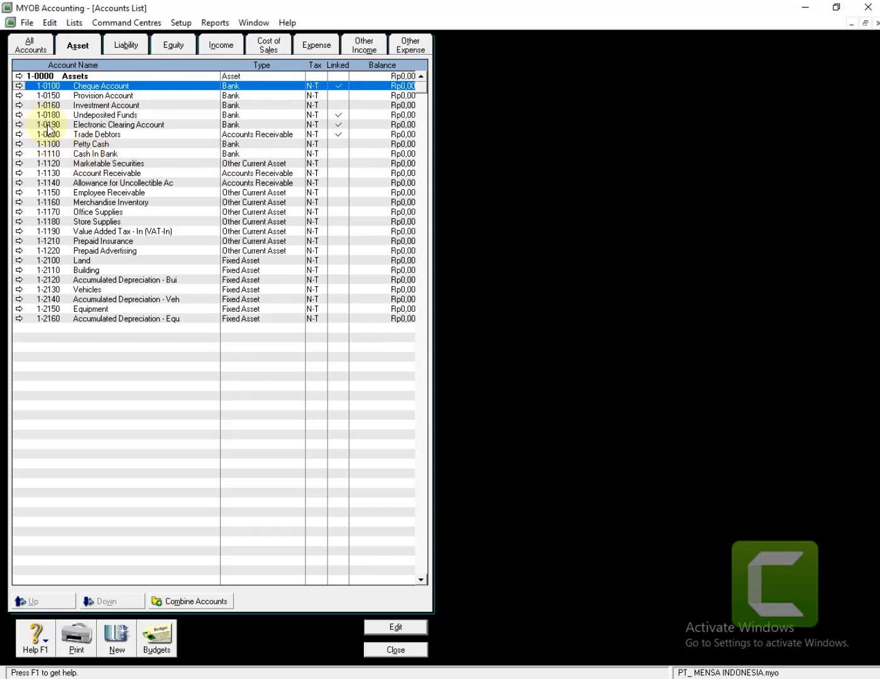
Try to delete the linked asset account 1-0200 Trade Debtors
{"action": "left_click", "coordinate": [19, 135]}
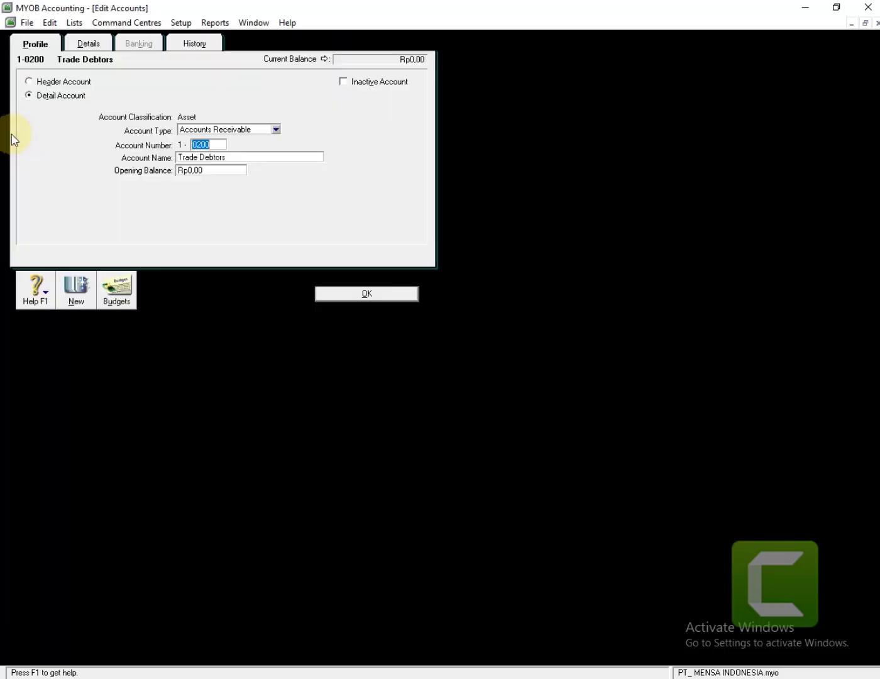
{"action": "left_click", "coordinate": [50, 24]}
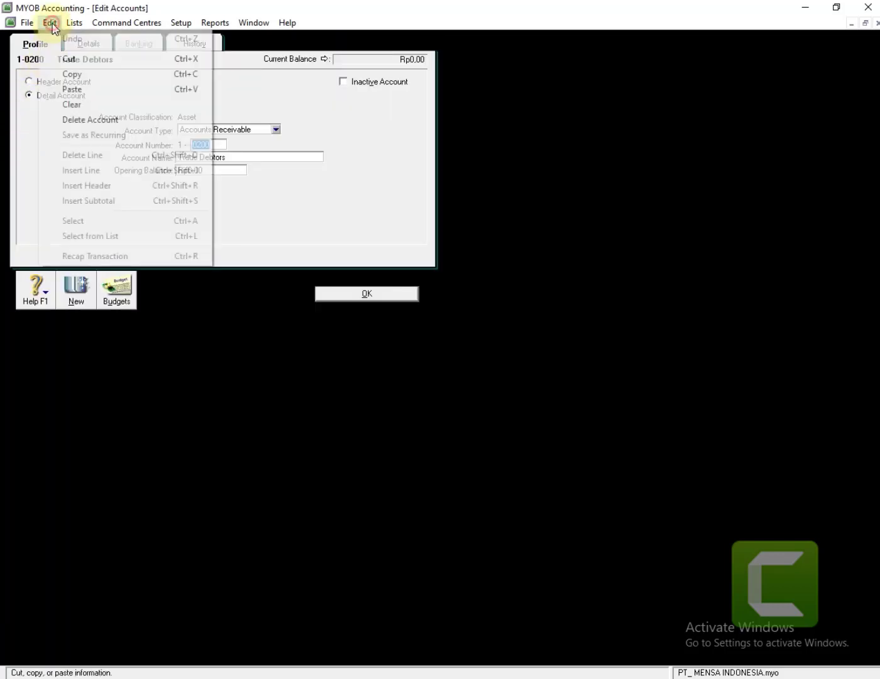
{"action": "left_click", "coordinate": [92, 120]}
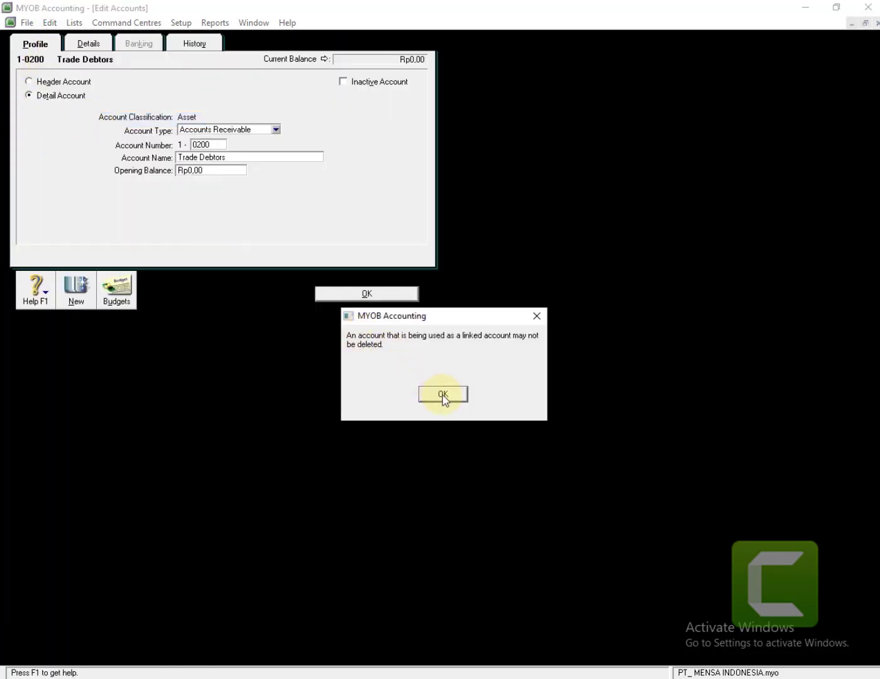
{"action": "left_click", "coordinate": [443, 393]}
{"action": "left_click", "coordinate": [357, 296]}
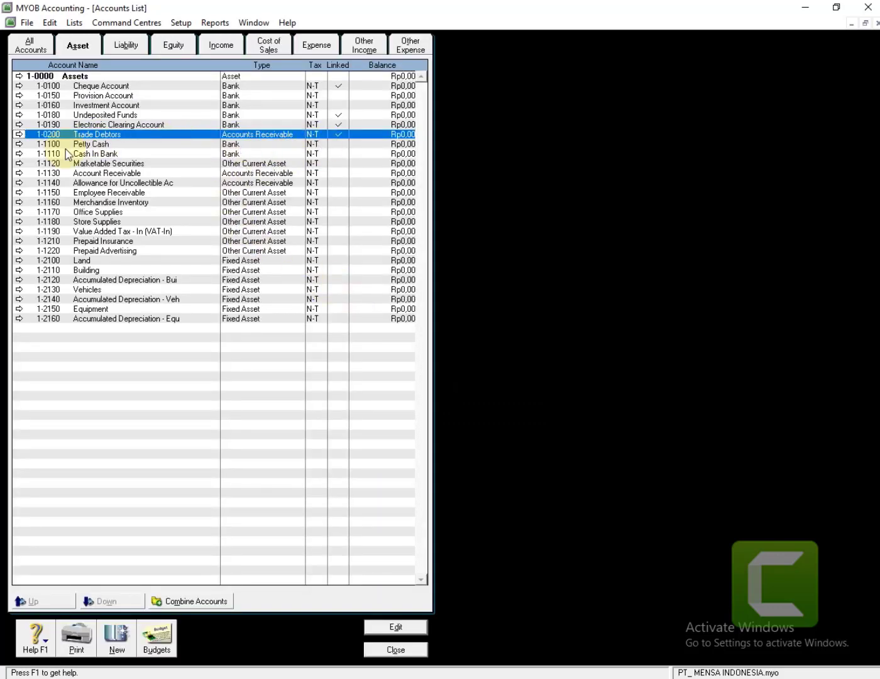
Delete the unlinked asset account 1-1130 Account Receivable
{"action": "left_click", "coordinate": [19, 172]}
{"action": "left_click", "coordinate": [45, 25]}
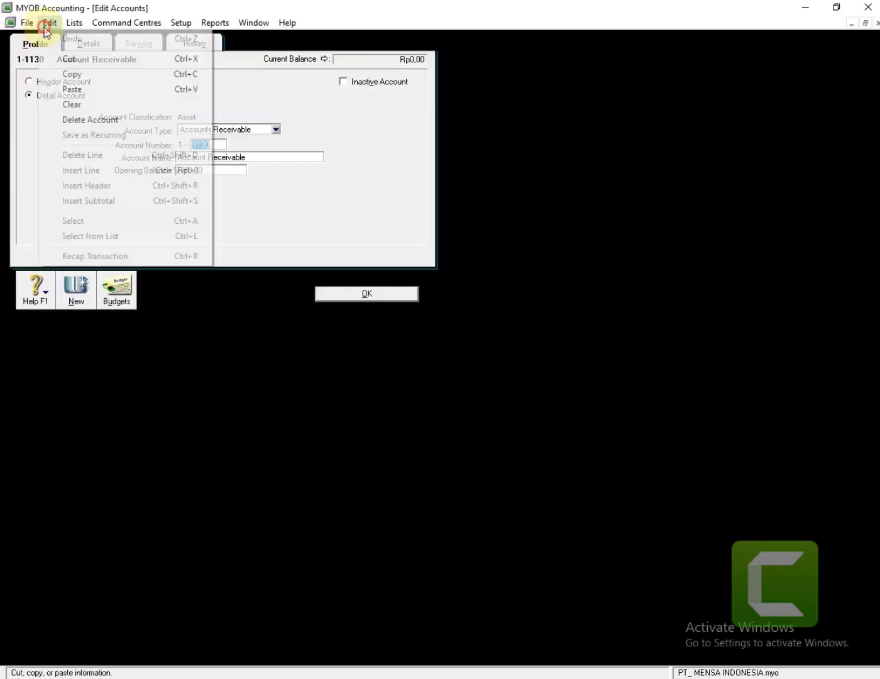
{"action": "left_click", "coordinate": [85, 119]}
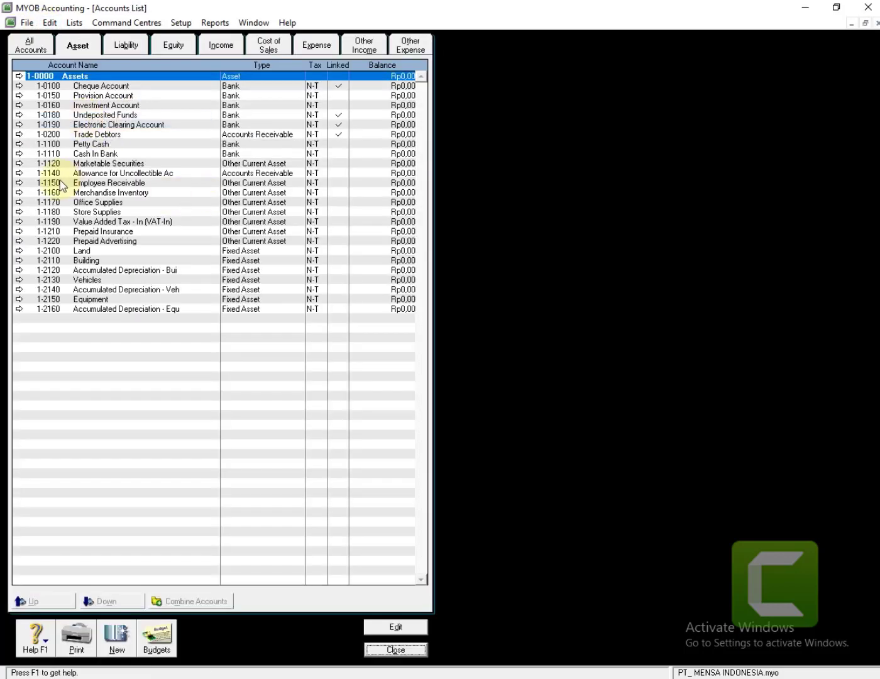
Delete the unlinked bank accounts 1-1100 Petty Cash and 1-1110 Cash In Bank
{"action": "left_click", "coordinate": [19, 144]}
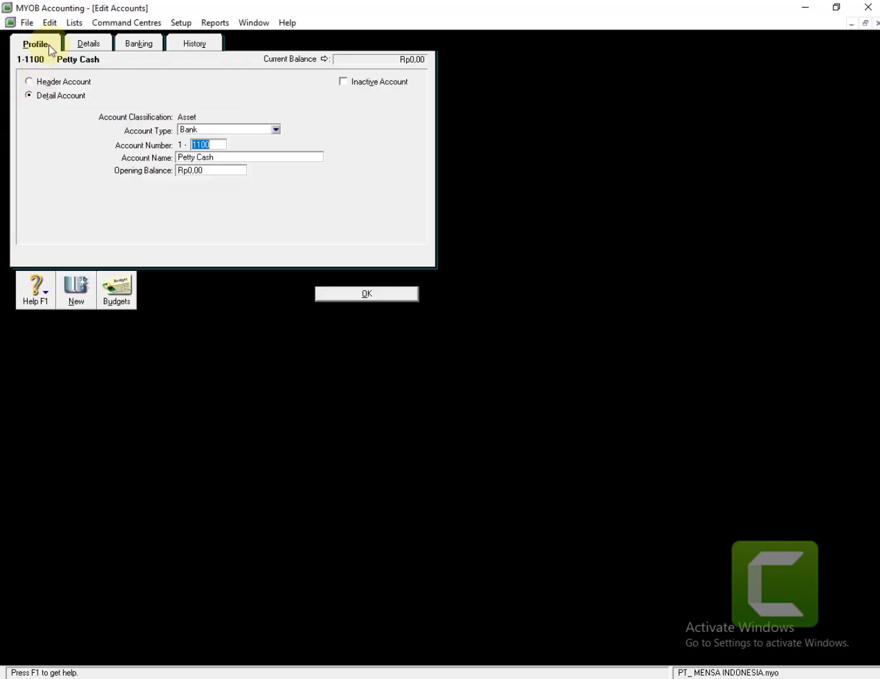
{"action": "left_click", "coordinate": [47, 22]}
{"action": "left_click", "coordinate": [80, 117]}
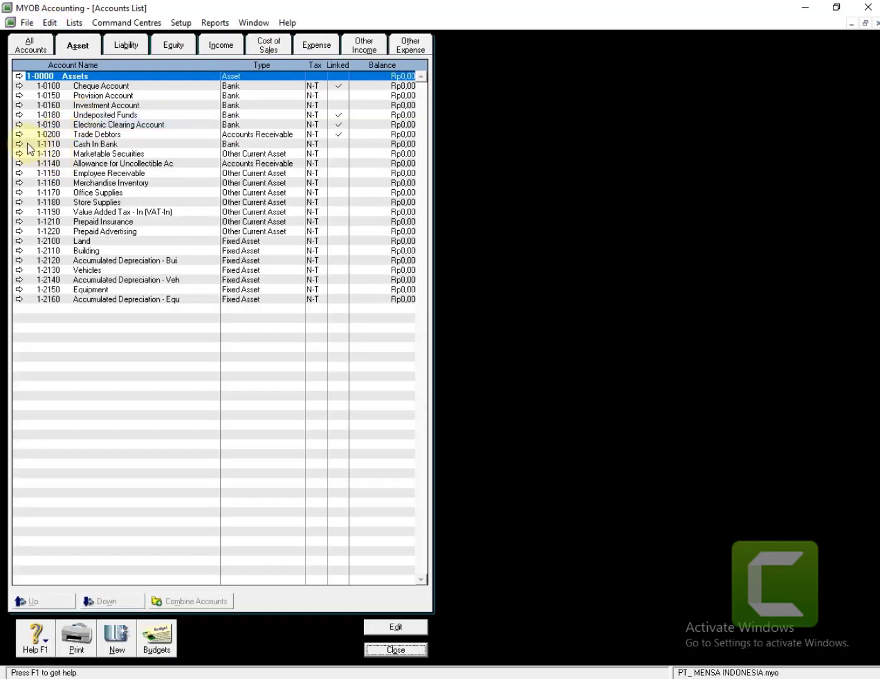
{"action": "left_click", "coordinate": [20, 144]}
{"action": "left_click", "coordinate": [49, 23]}
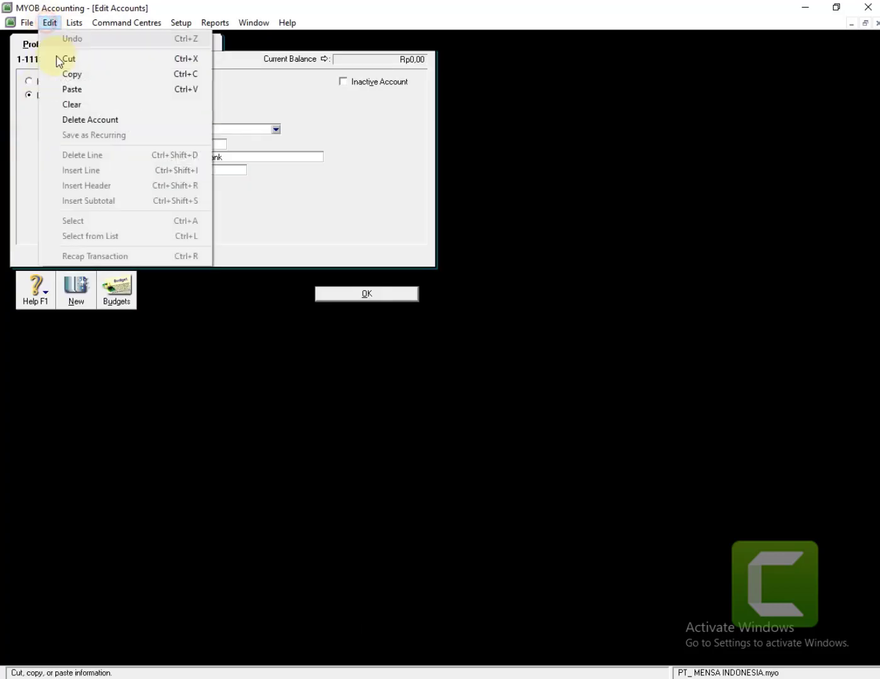
{"action": "left_click", "coordinate": [69, 120]}
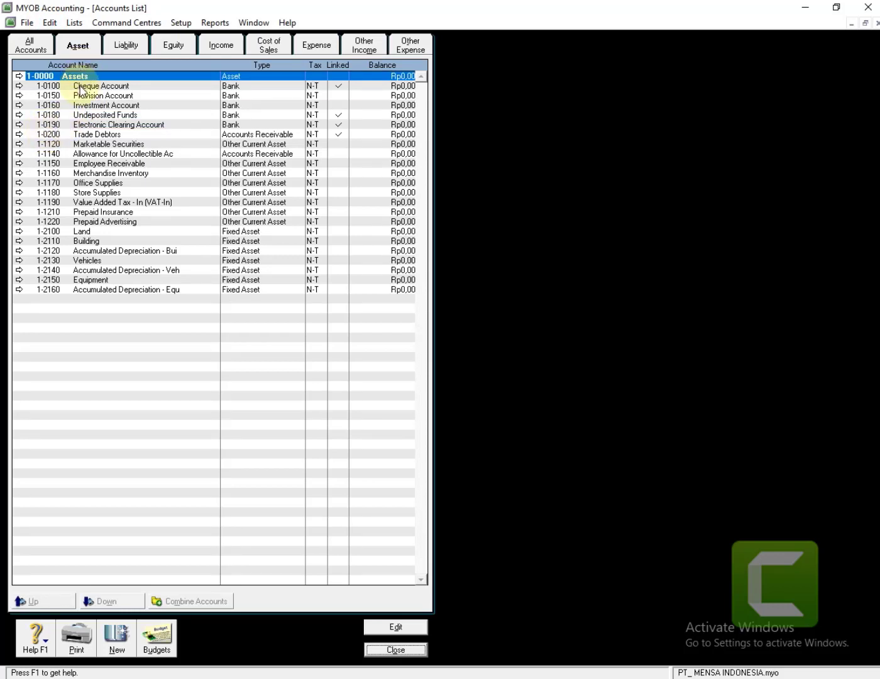
Change the linked Cheque Account's number to 1-1110 and its name to Cash In Bank
{"action": "left_click", "coordinate": [19, 87]}
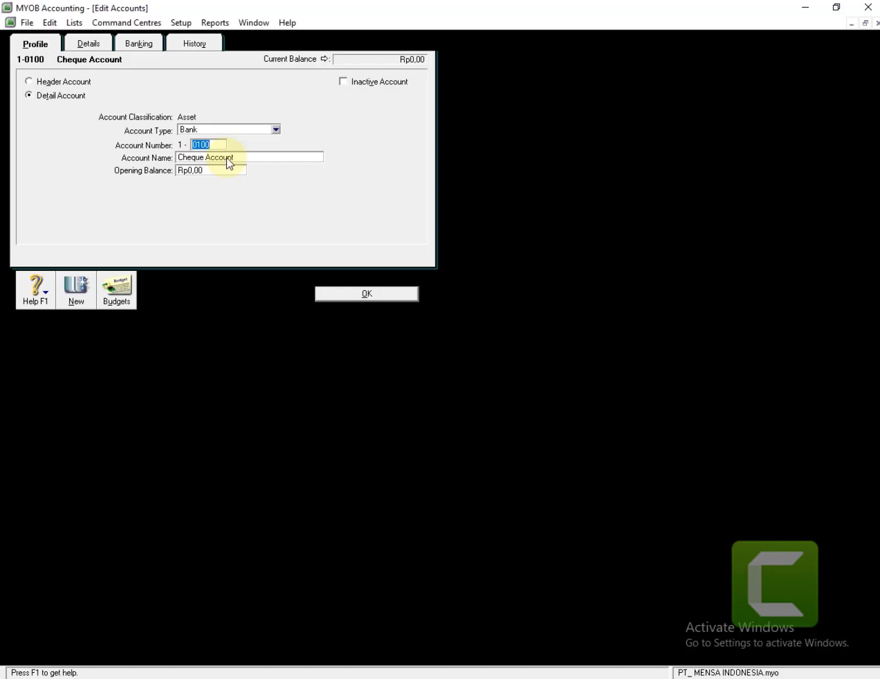
{"action": "type", "text": "1110"}
{"action": "key", "text": "Tab"}
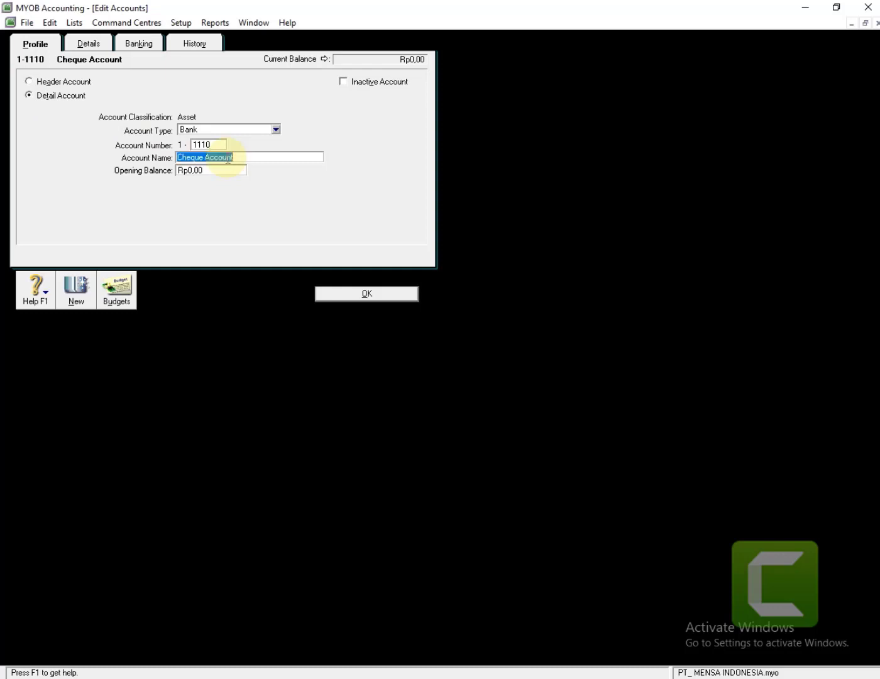
{"action": "type", "text": "Cash"}
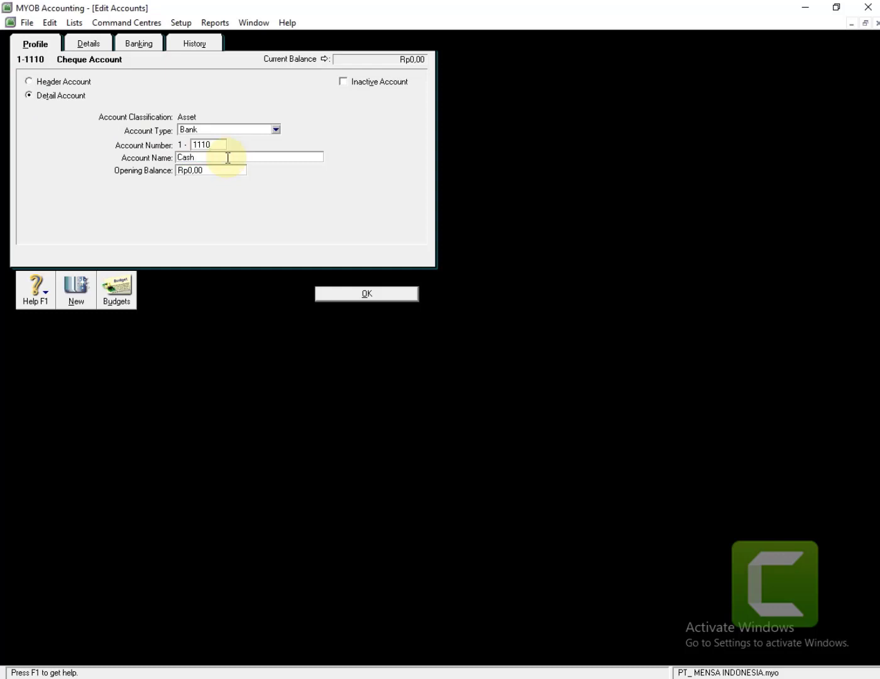
{"action": "type", "text": " In Bank"}
{"action": "left_click", "coordinate": [347, 293]}
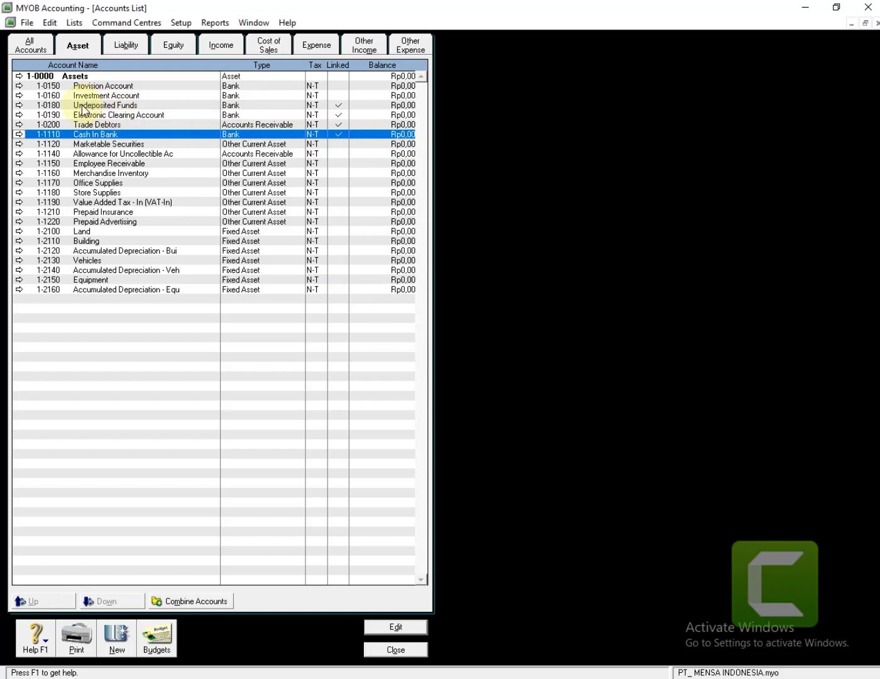
Change the linked Undeposited Funds account's number to 1-1100 and its name to Petty Cash
{"action": "left_click", "coordinate": [19, 105]}
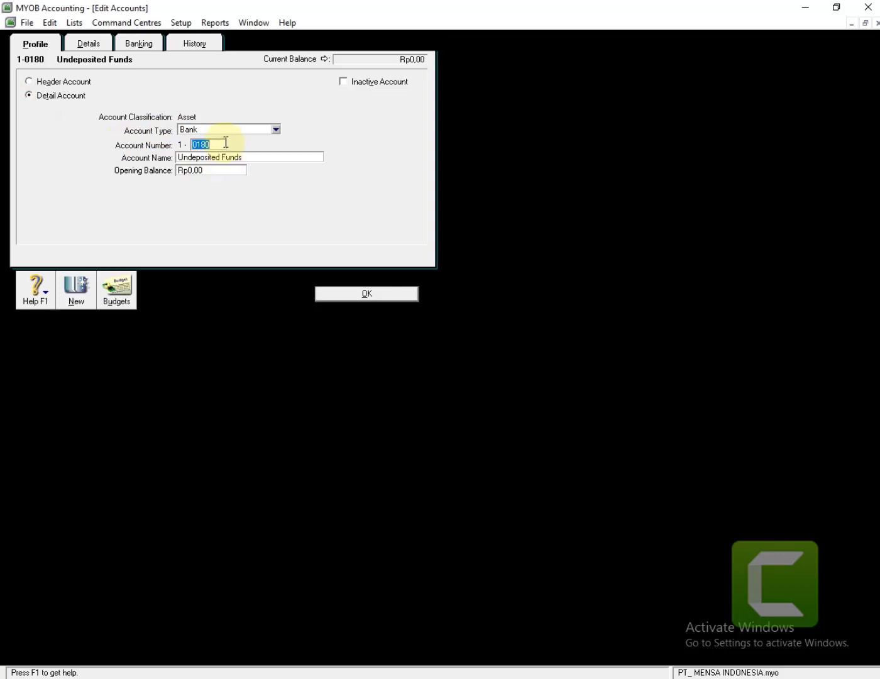
{"action": "type", "text": "1100"}
{"action": "key", "text": "Tab"}
{"action": "type", "text": "Petty Cash"}
{"action": "left_click", "coordinate": [360, 293]}
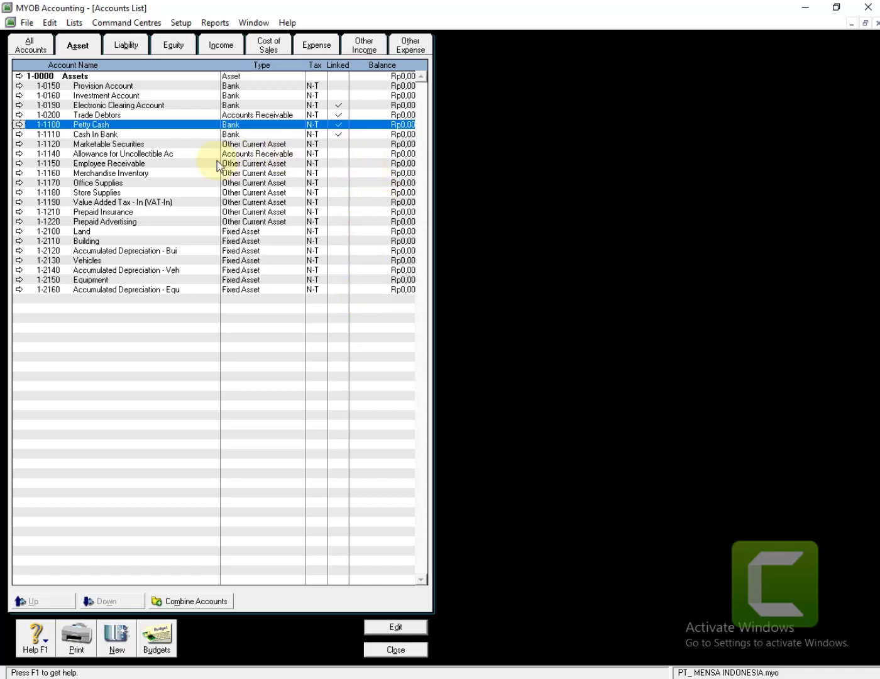
Change the linked Trade Debtors account's number to 1-1130 and its name to Accounts Receivable
{"action": "left_click", "coordinate": [18, 114]}
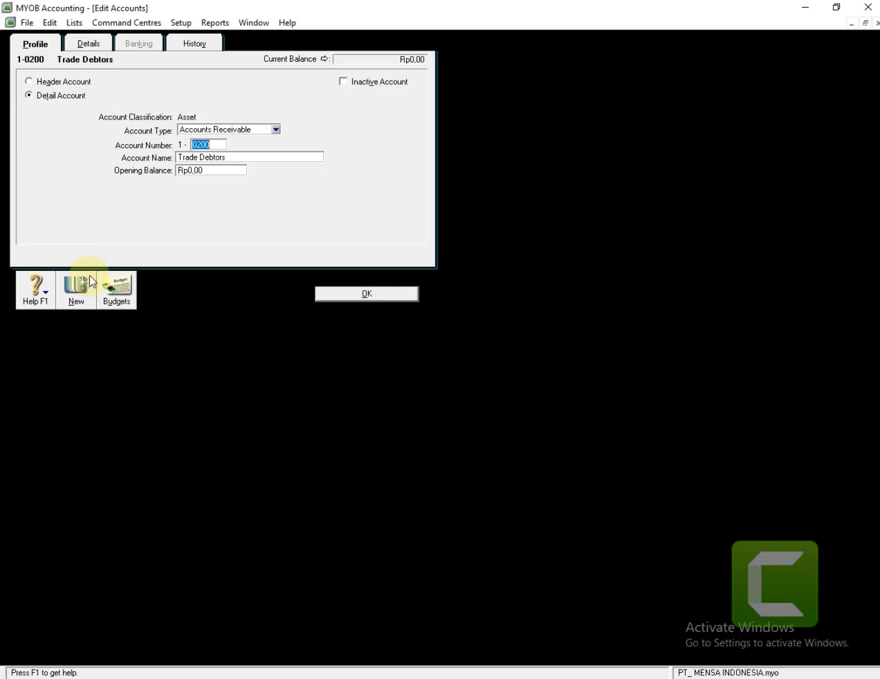
{"action": "type", "text": "1130"}
{"action": "key", "text": "Tab"}
{"action": "type", "text": "Accounts Receivable"}
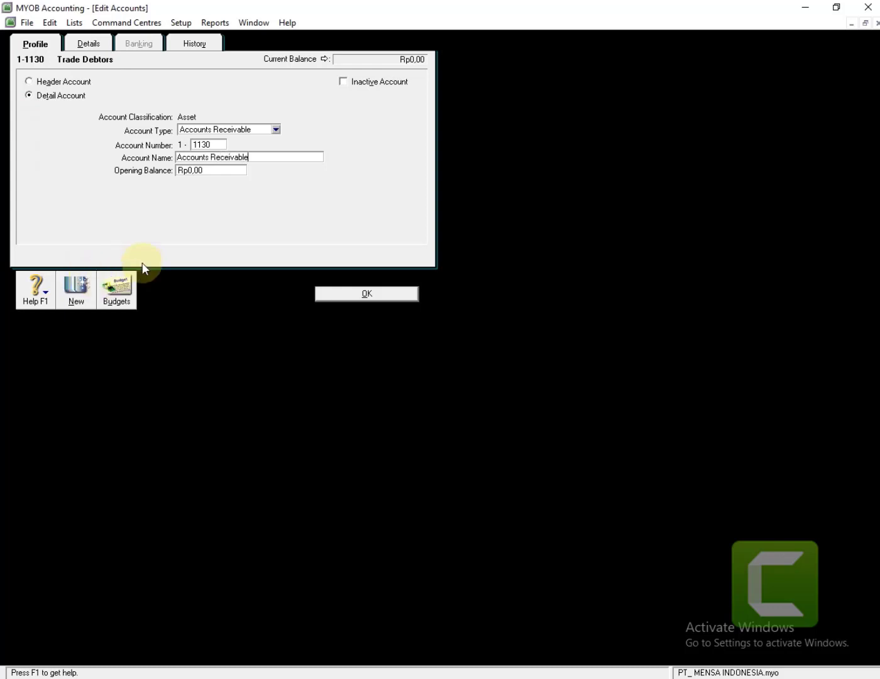
{"action": "left_click", "coordinate": [349, 294]}
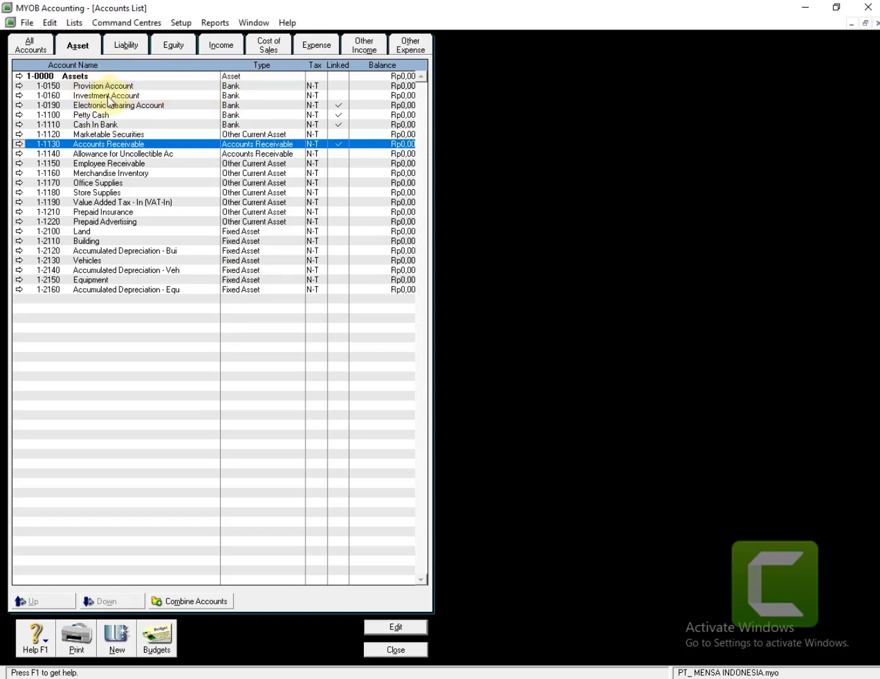
Delete the unlinked bank accounts 1-0150 Provision Account and 1-0160 Investment Account
{"action": "left_click", "coordinate": [18, 85]}
{"action": "left_click", "coordinate": [50, 24]}
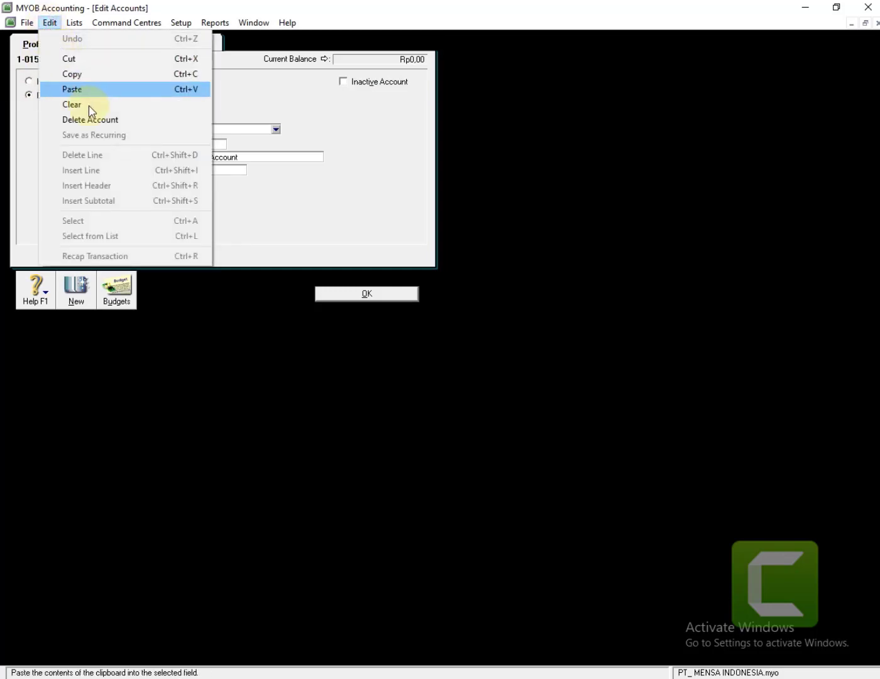
{"action": "left_click", "coordinate": [93, 120]}
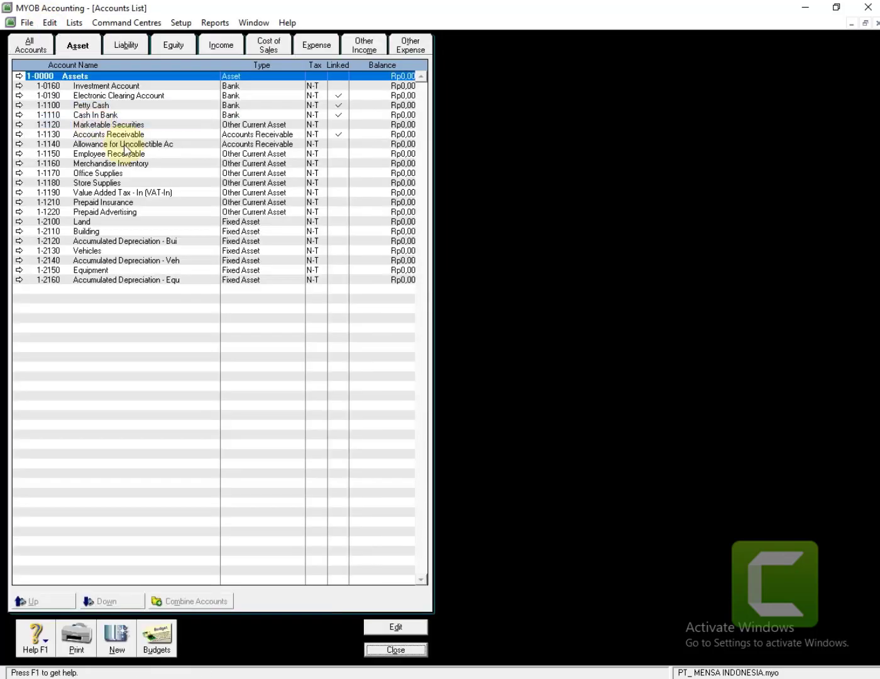
{"action": "left_click", "coordinate": [18, 86]}
{"action": "left_click", "coordinate": [49, 23]}
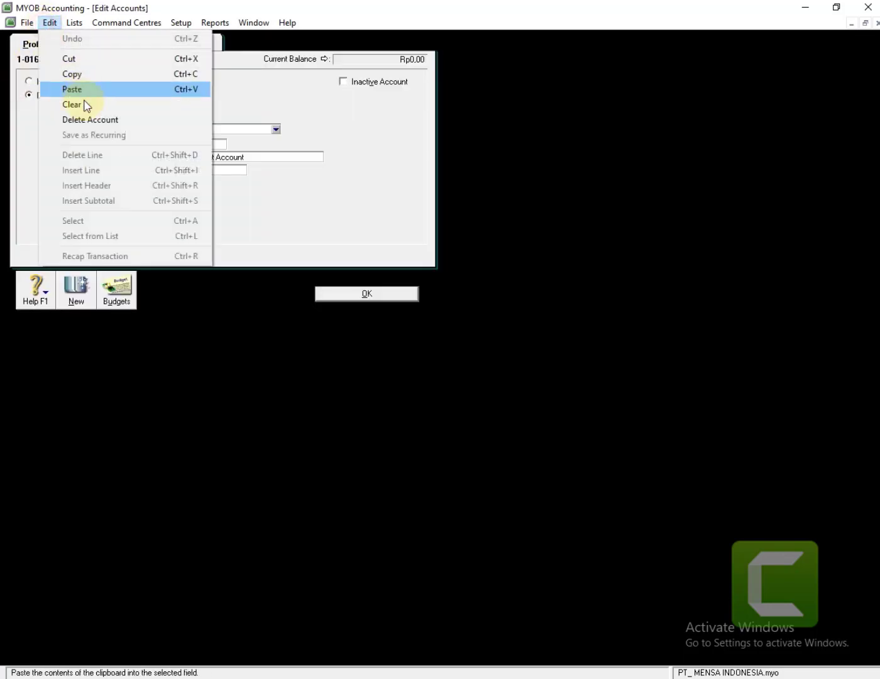
{"action": "left_click", "coordinate": [94, 121]}
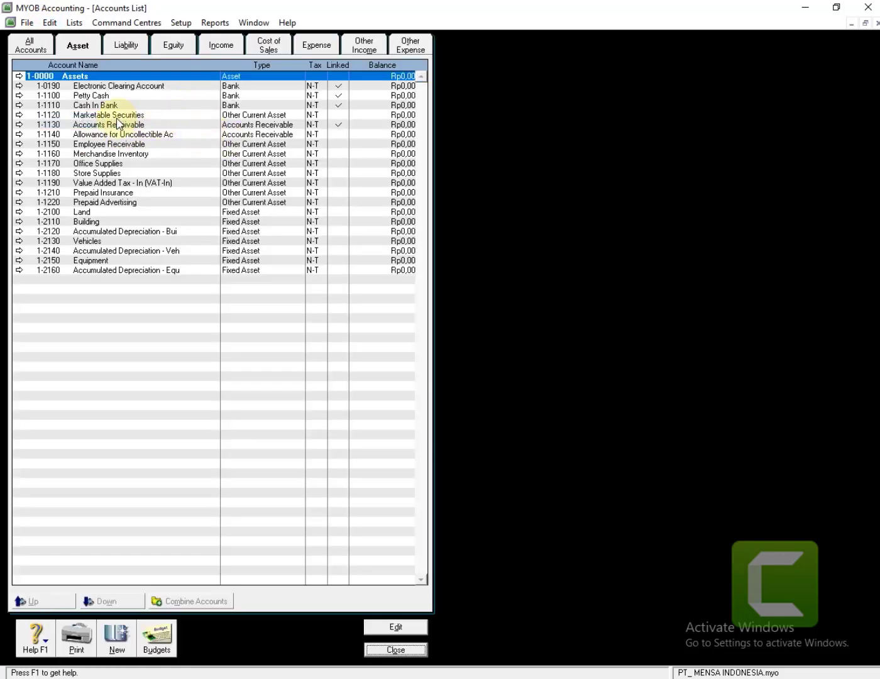
Check the asset accounts one by one from Electronic Clearing Account down to the equipment's accumulated depreciation
{"action": "left_click", "coordinate": [108, 86]}
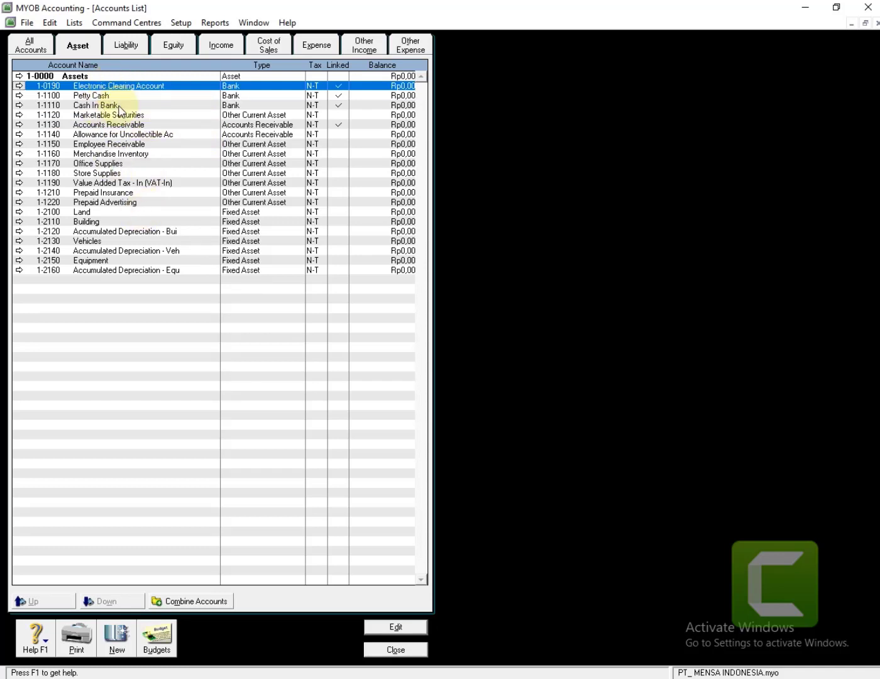
{"action": "key", "text": "Down"}
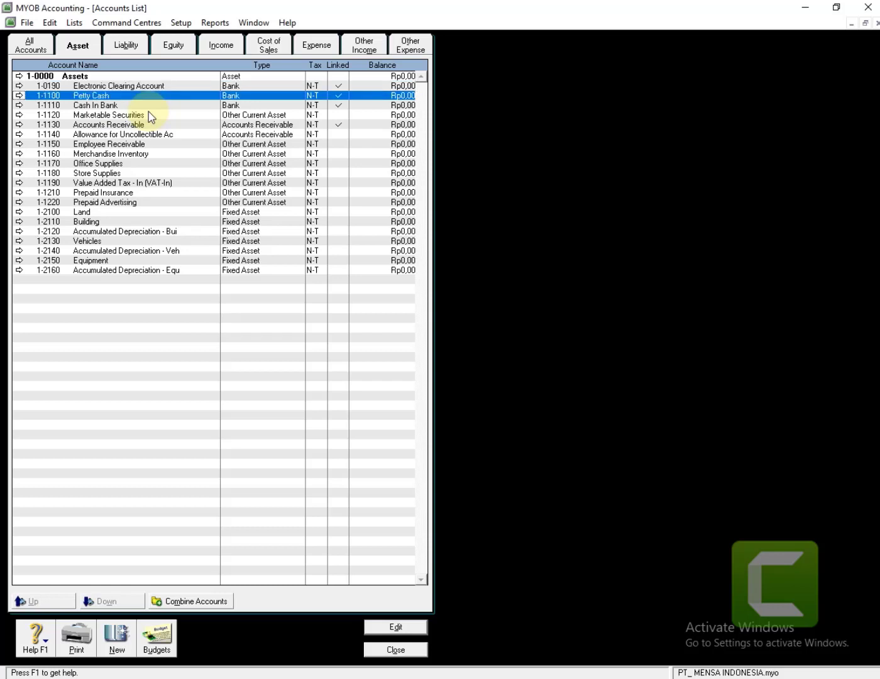
{"action": "key", "text": "Down"}
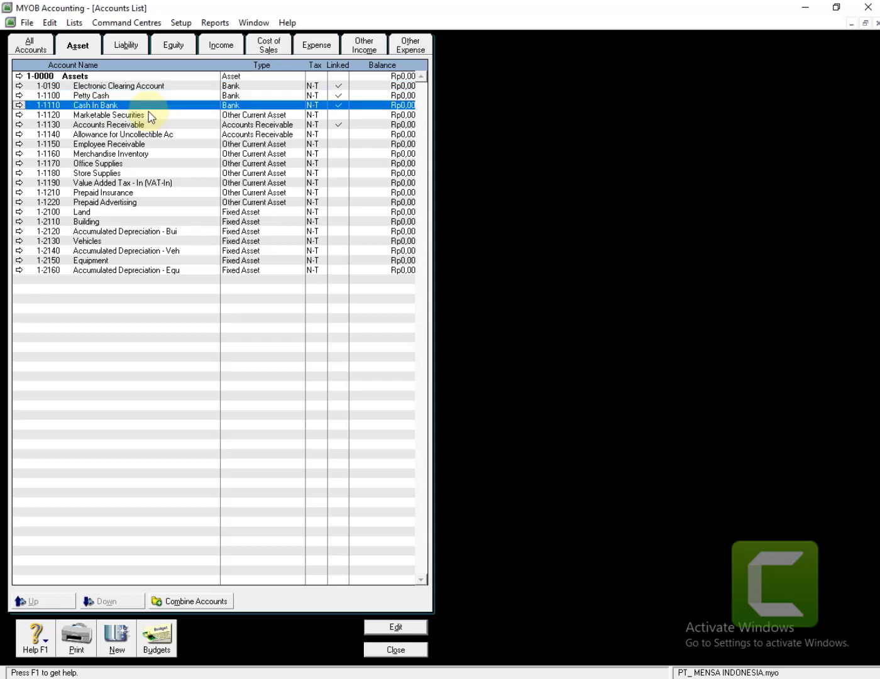
{"action": "key", "text": "Down"}
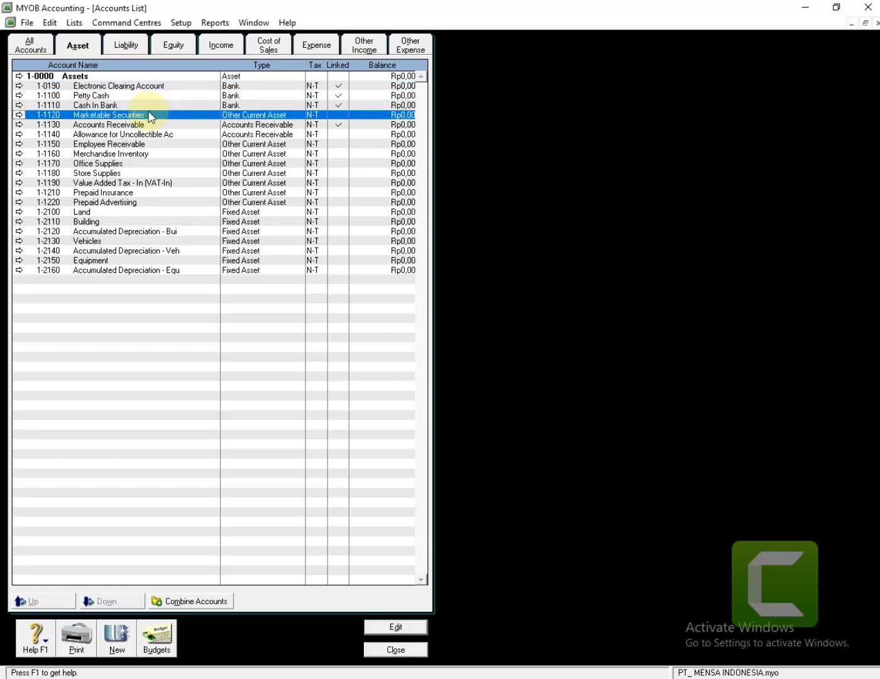
{"action": "key", "text": "Down"}
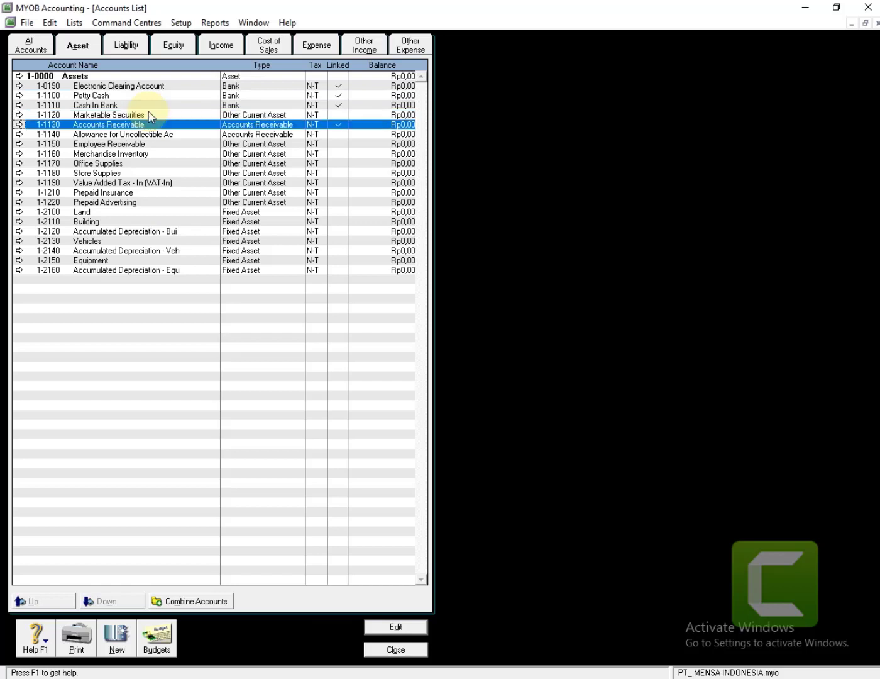
{"action": "key", "text": "Down"}
{"action": "key", "text": "Down"}
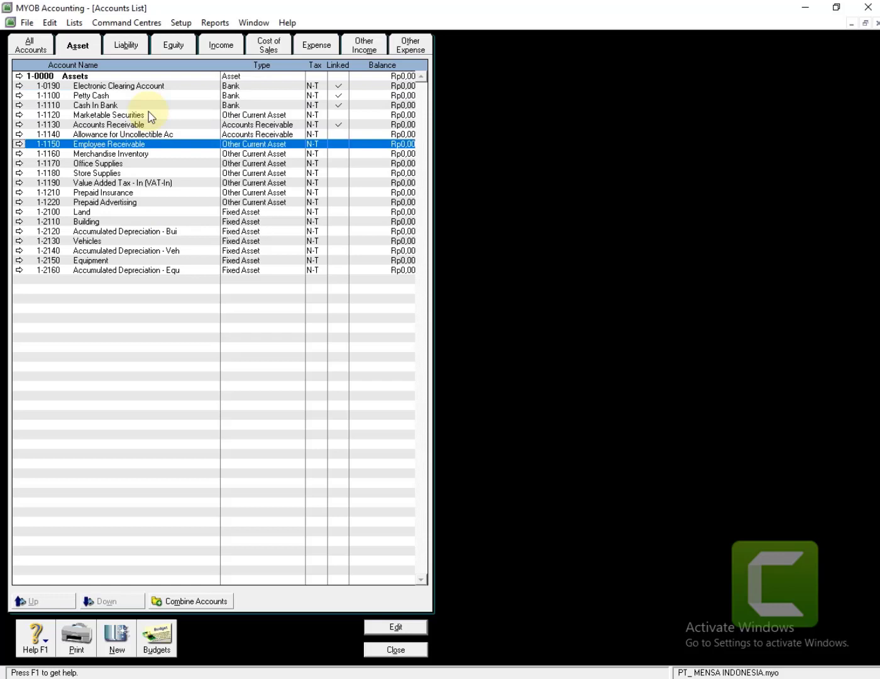
{"action": "key", "text": "Down"}
{"action": "key", "text": "Down"}
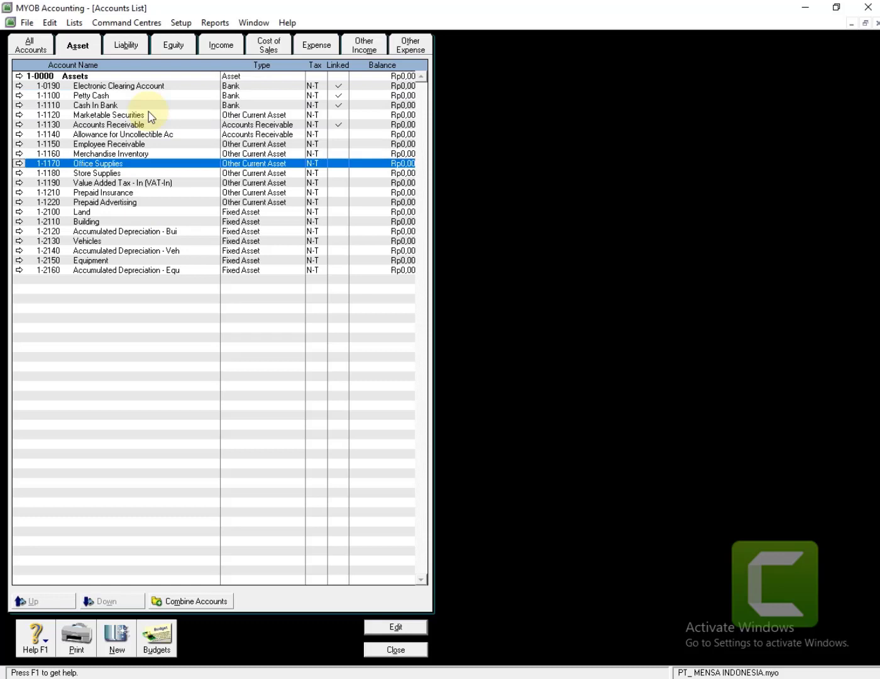
{"action": "key", "text": "Down"}
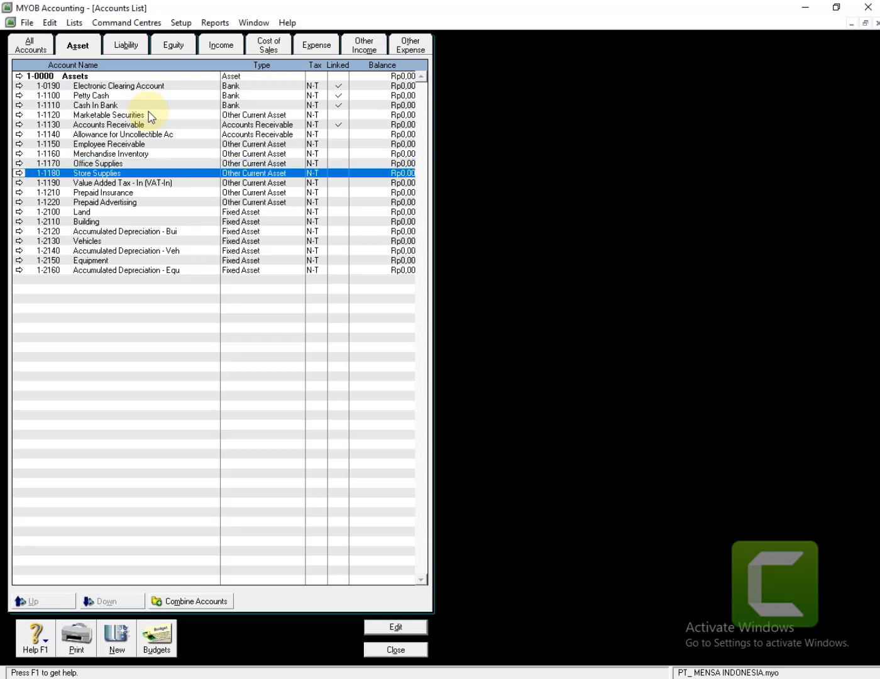
{"action": "key", "text": "Down"}
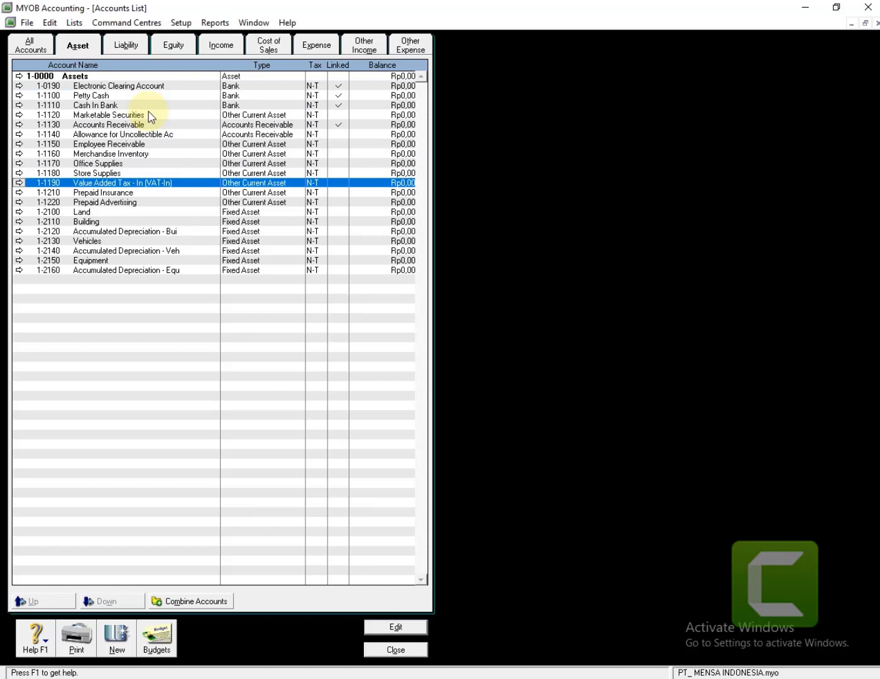
{"action": "key", "text": "Down"}
{"action": "key", "text": "Down"}
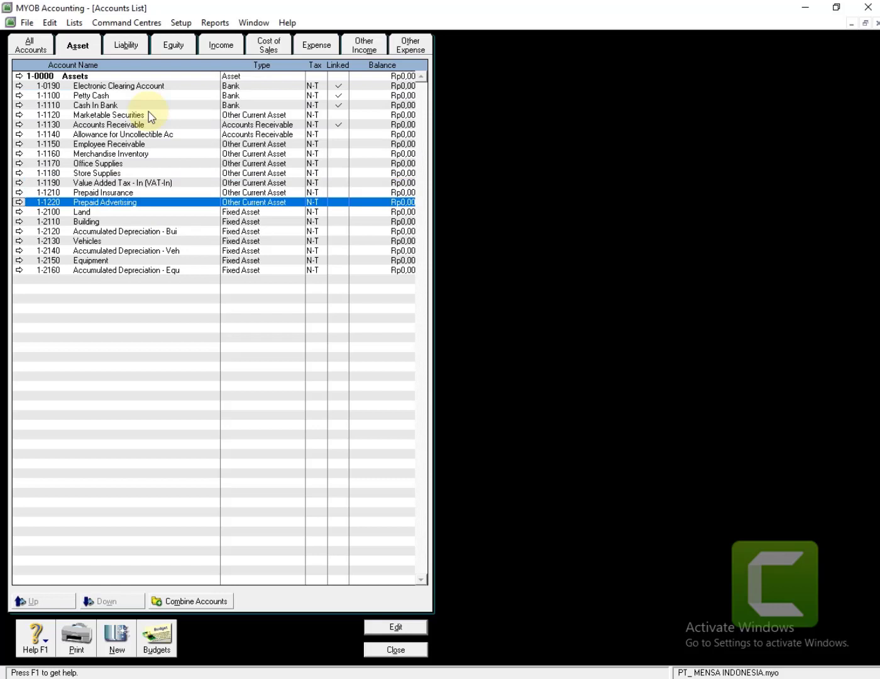
{"action": "key", "text": "Down"}
{"action": "key", "text": "Down"}
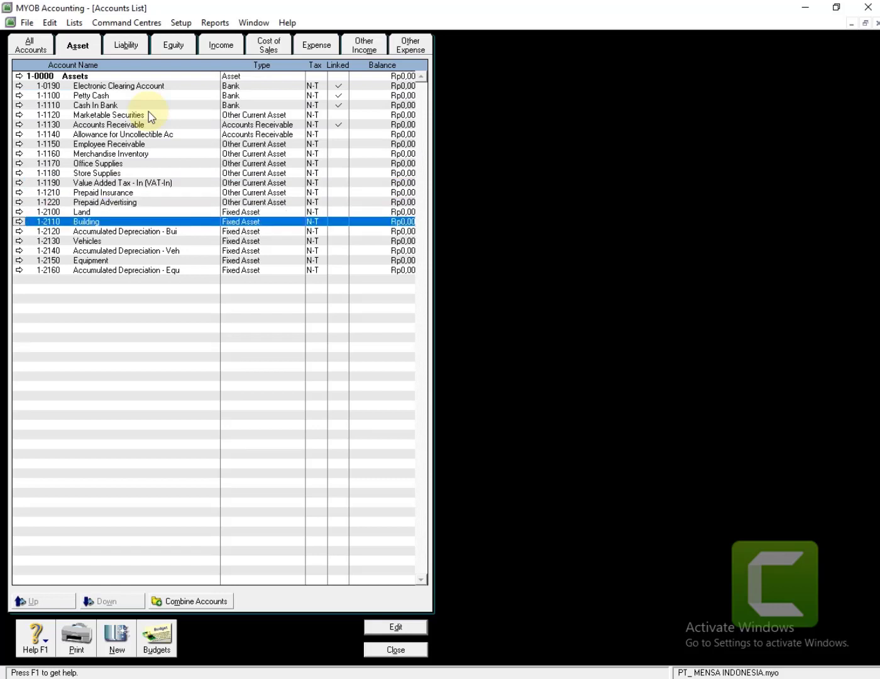
{"action": "key", "text": "Down"}
{"action": "key", "text": "Down"}
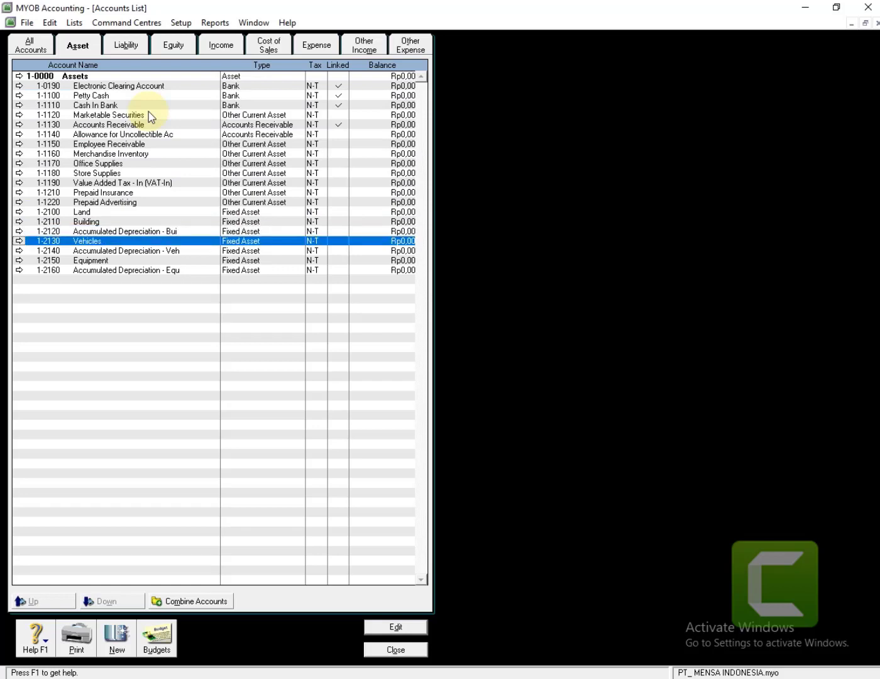
{"action": "key", "text": "Down"}
{"action": "key", "text": "Down"}
{"action": "key", "text": "Down"}
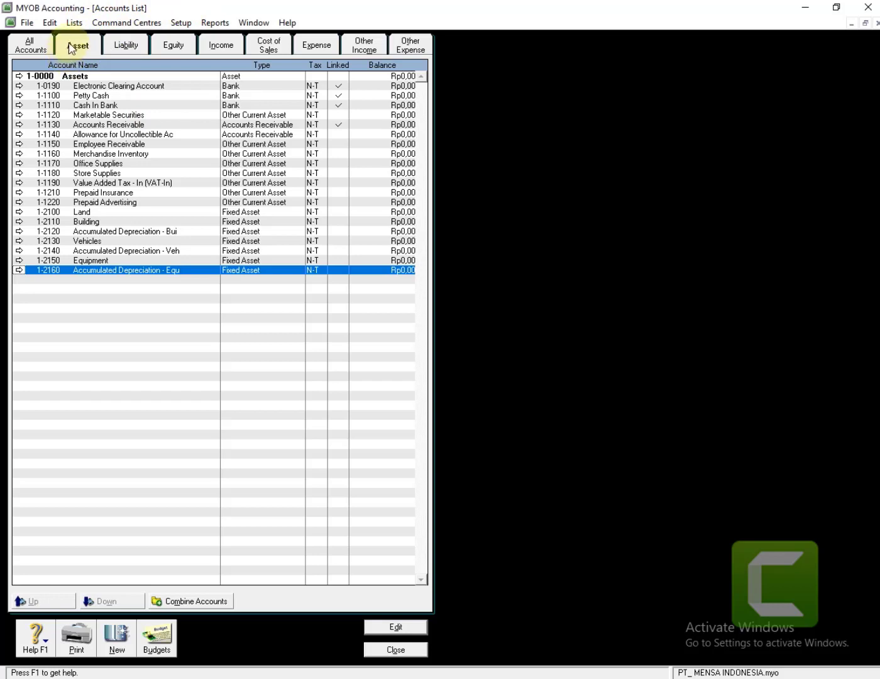
Delete the unlinked liability accounts 2-1100 Account Payable and 2-1160 Other Current Liabilities
{"action": "left_click", "coordinate": [115, 44]}
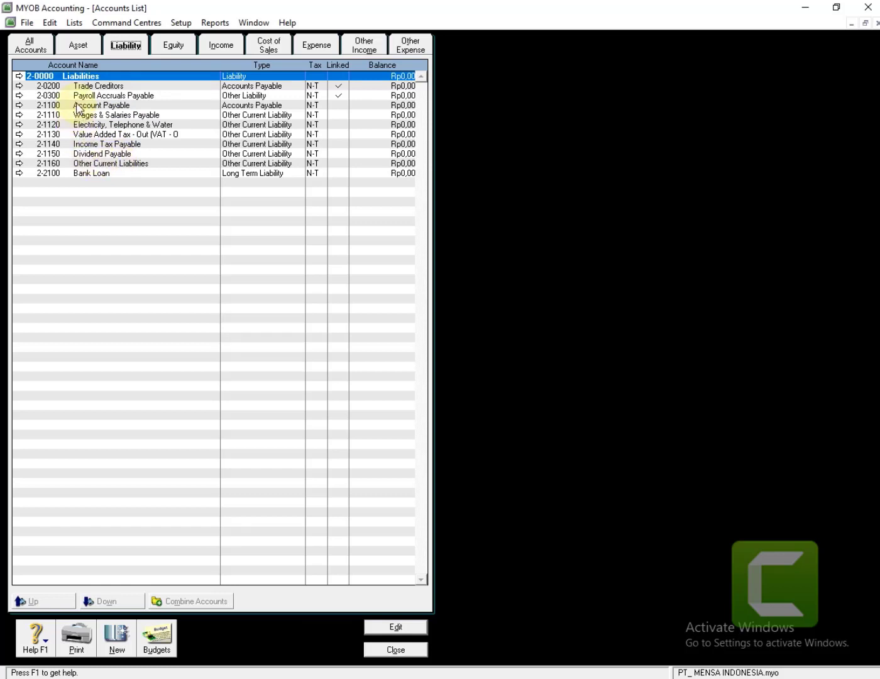
{"action": "left_click", "coordinate": [18, 107]}
{"action": "left_click", "coordinate": [50, 23]}
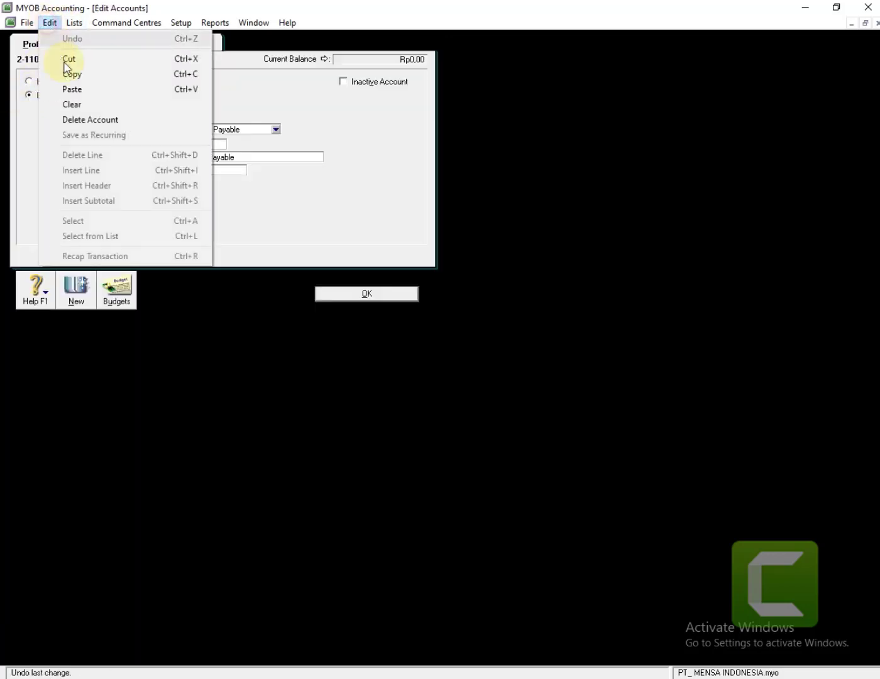
{"action": "left_click", "coordinate": [85, 121]}
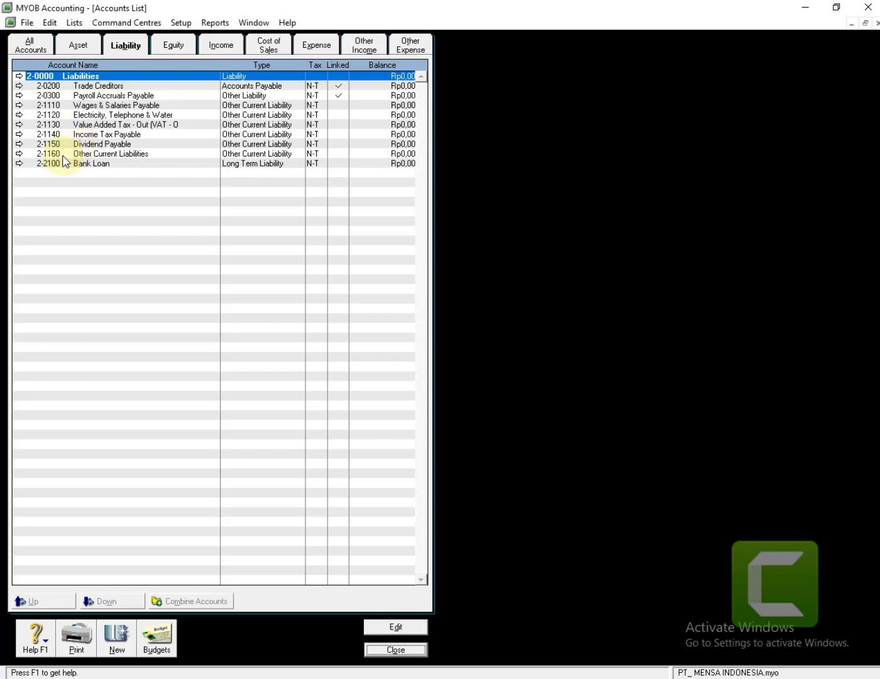
{"action": "left_click", "coordinate": [20, 154]}
{"action": "left_click", "coordinate": [48, 23]}
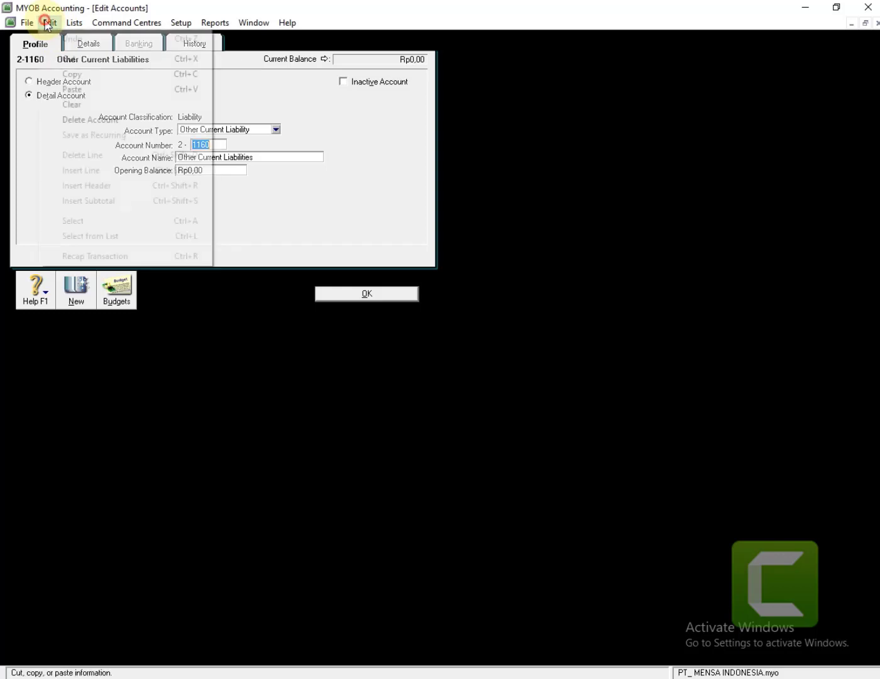
{"action": "left_click", "coordinate": [88, 118]}
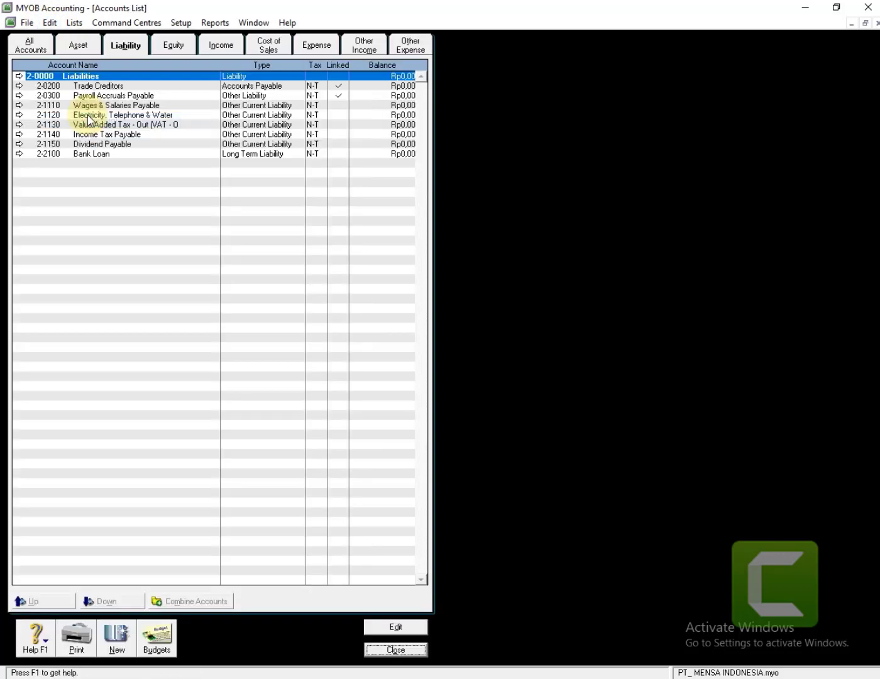
Change the linked Trade Creditors account's number to 2-1100 and its name to Accounts Payable
{"action": "left_click", "coordinate": [19, 86]}
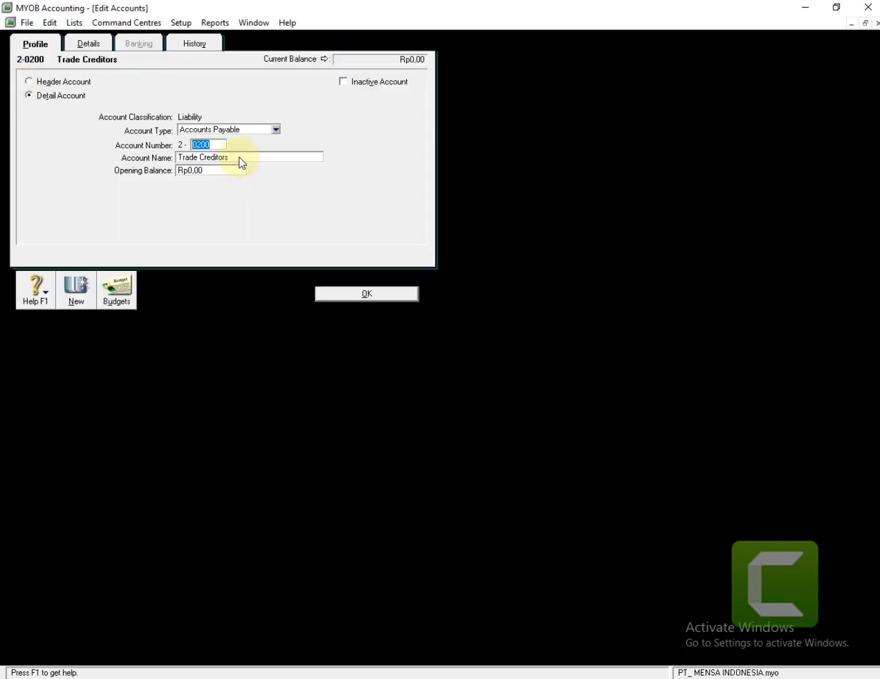
{"action": "type", "text": "1100"}
{"action": "left_click", "coordinate": [239, 157]}
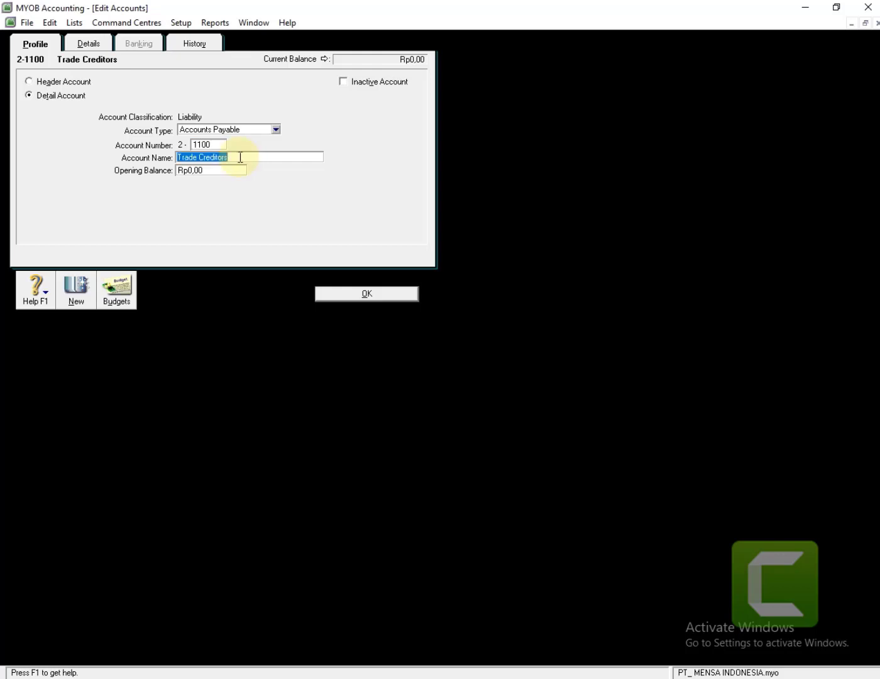
{"action": "type", "text": "Account Paya"}
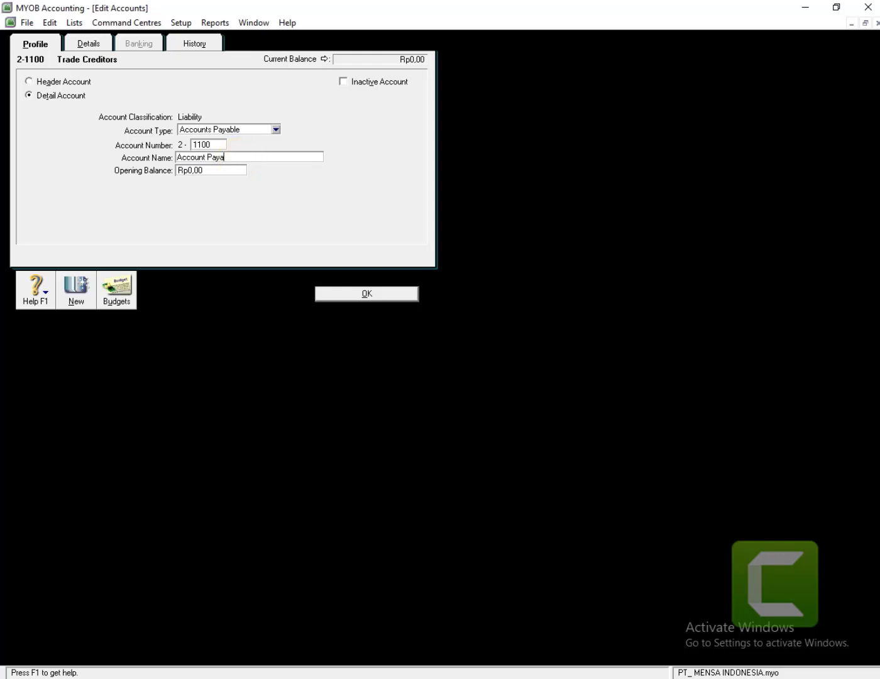
{"action": "type", "text": "ble"}
{"action": "left_click", "coordinate": [207, 158]}
{"action": "type", "text": "s"}
{"action": "left_click", "coordinate": [324, 295]}
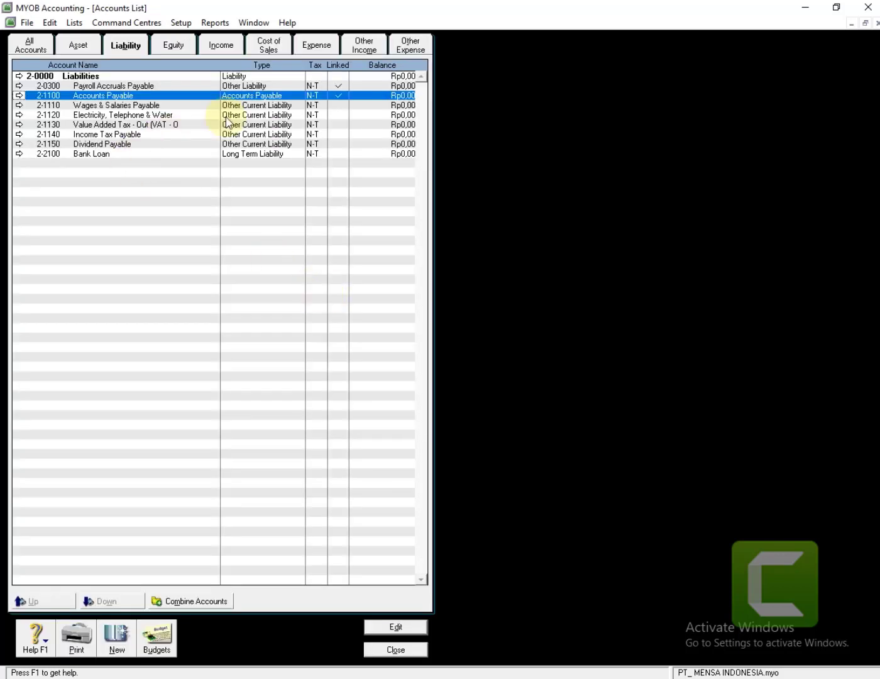
Change the linked Payroll Accruals Payable account's number to 2-1160 and its name to Other Current Liabilities
{"action": "left_click", "coordinate": [19, 86]}
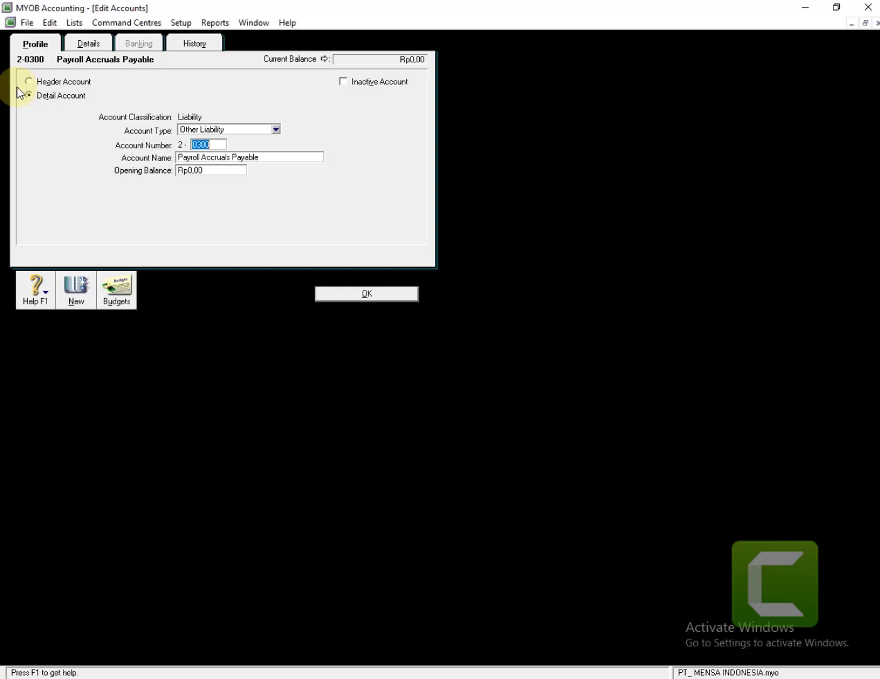
{"action": "type", "text": "1160"}
{"action": "key", "text": "Tab"}
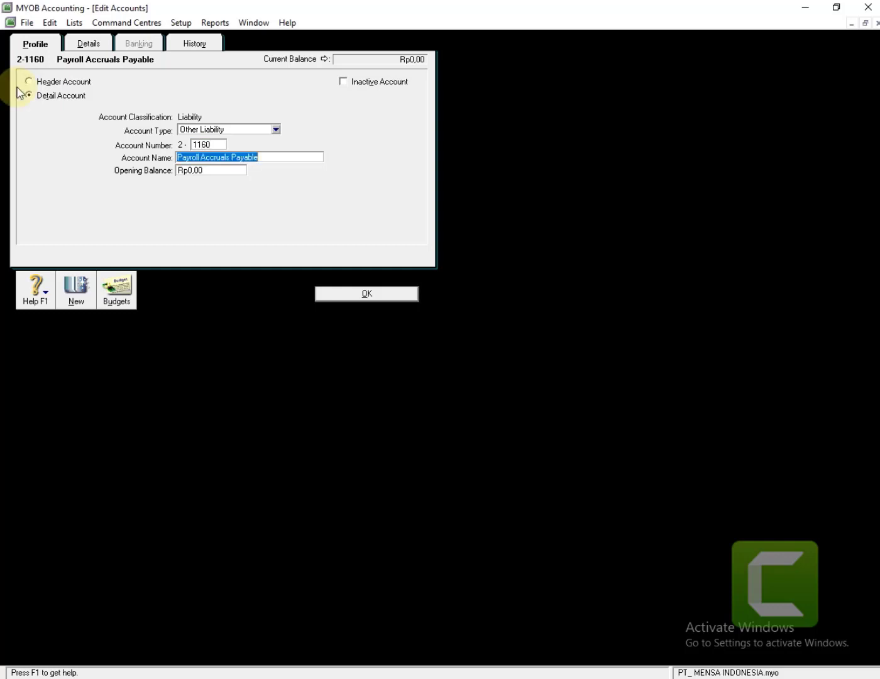
{"action": "type", "text": "Other"}
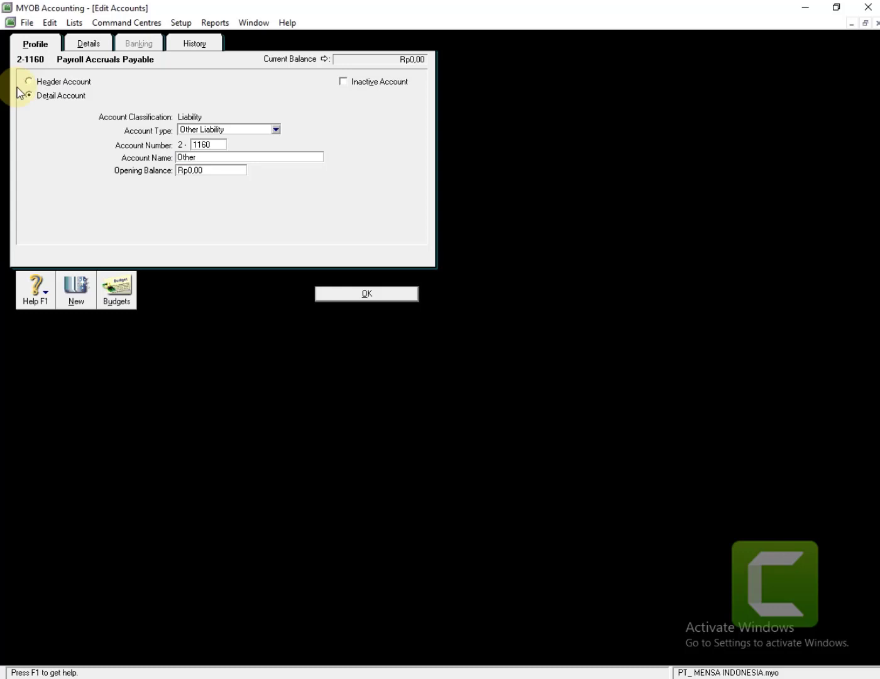
{"action": "type", "text": " Current Liabilities"}
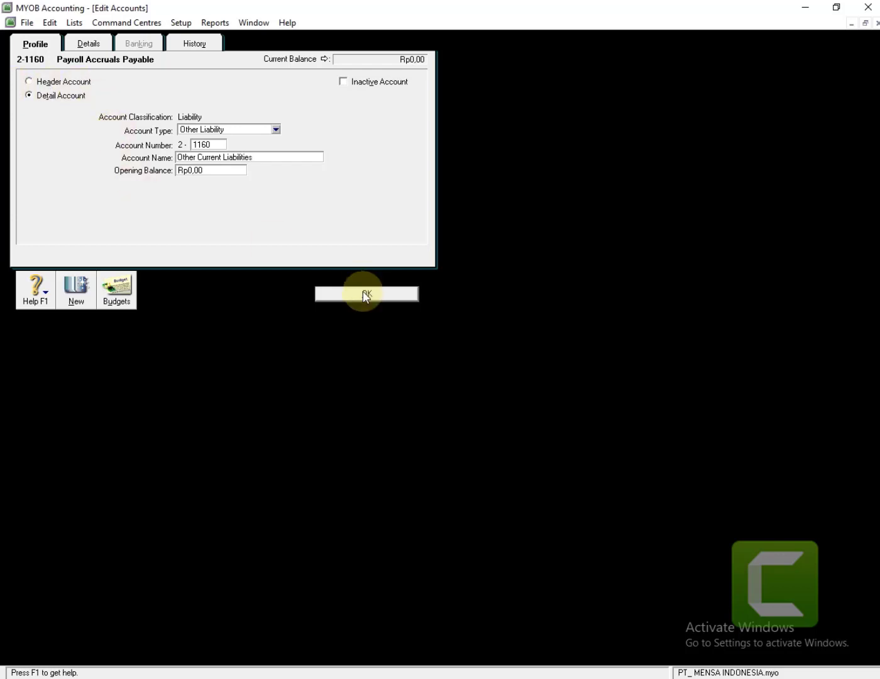
{"action": "left_click", "coordinate": [365, 294]}
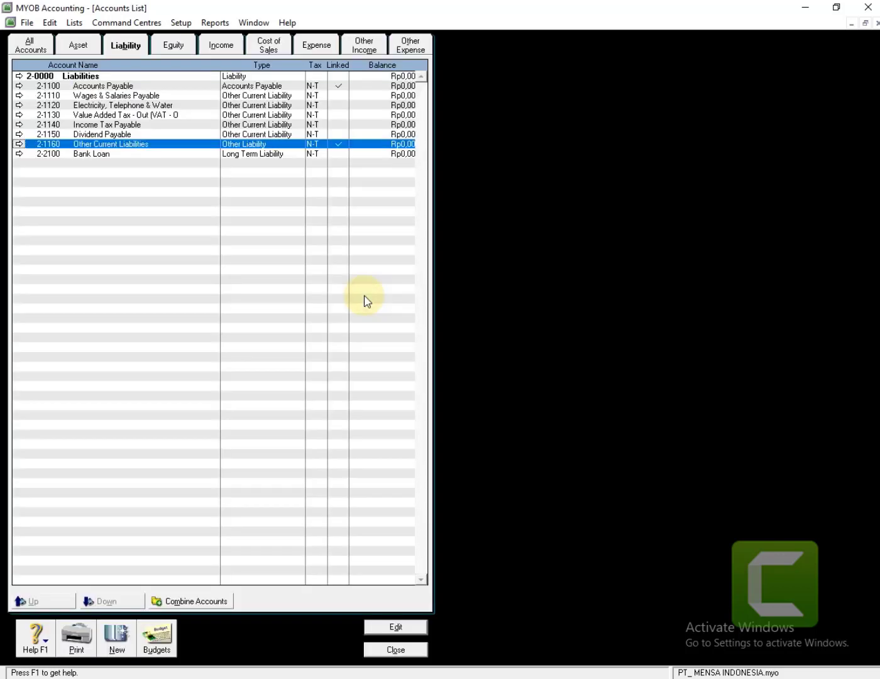
Check the liability accounts one by one, starting from Accounts Payable, against the trial balance
{"action": "left_click", "coordinate": [95, 86]}
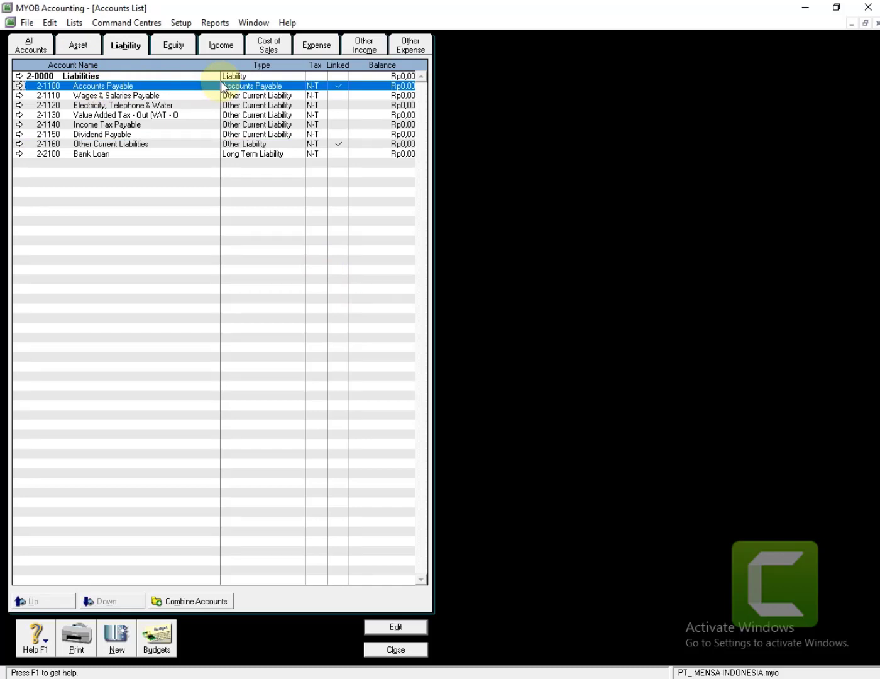
{"action": "key", "text": "Down"}
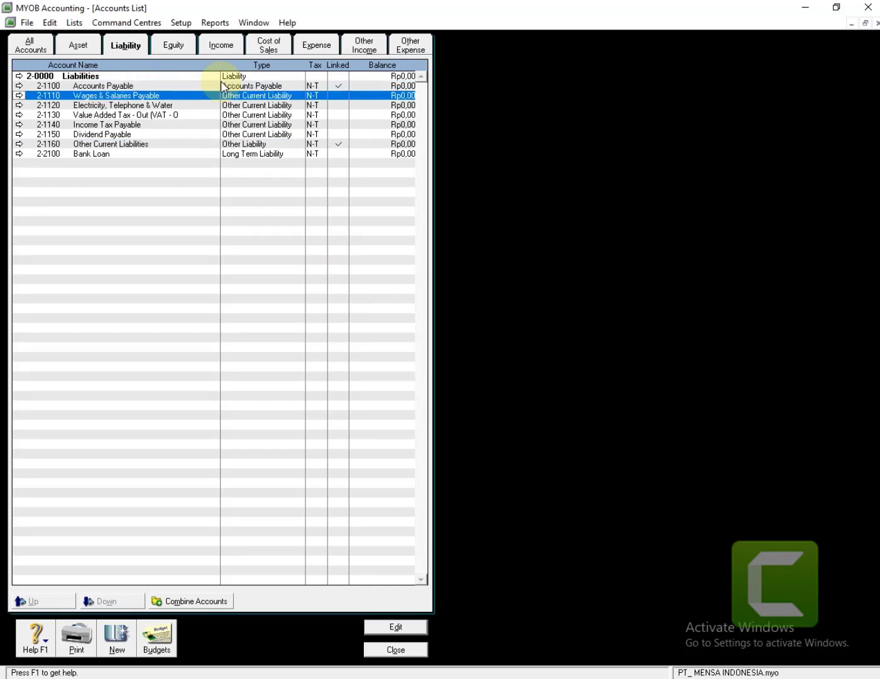
{"action": "key", "text": "Down"}
{"action": "key", "text": "Down"}
{"action": "key", "text": "Down"}
{"action": "key", "text": "Down"}
{"action": "key", "text": "Down"}
{"action": "key", "text": "Down"}
{"action": "key", "text": "Up"}
{"action": "key", "text": "Up"}
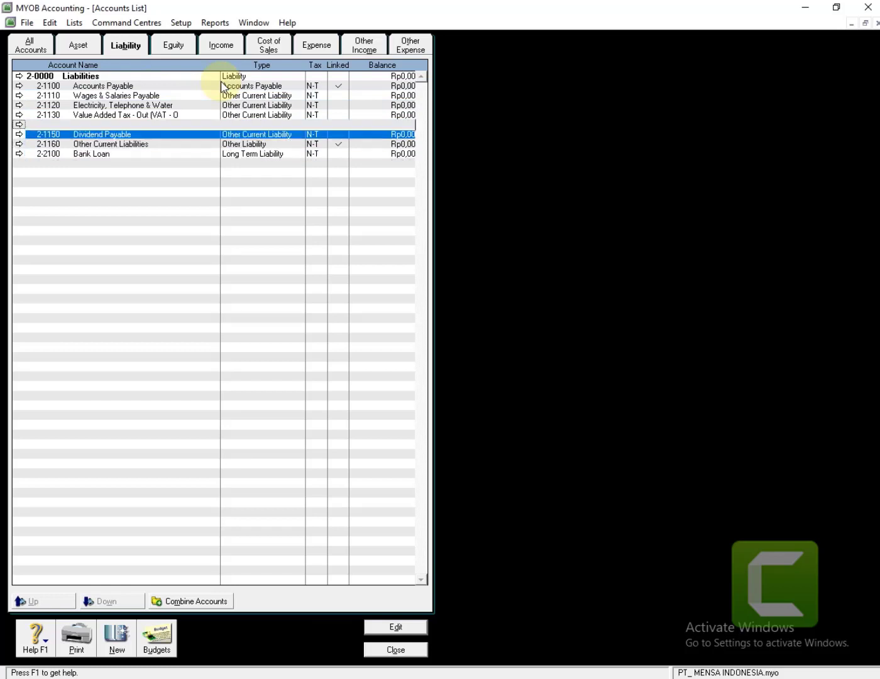
{"action": "key", "text": "Up"}
{"action": "key", "text": "Up"}
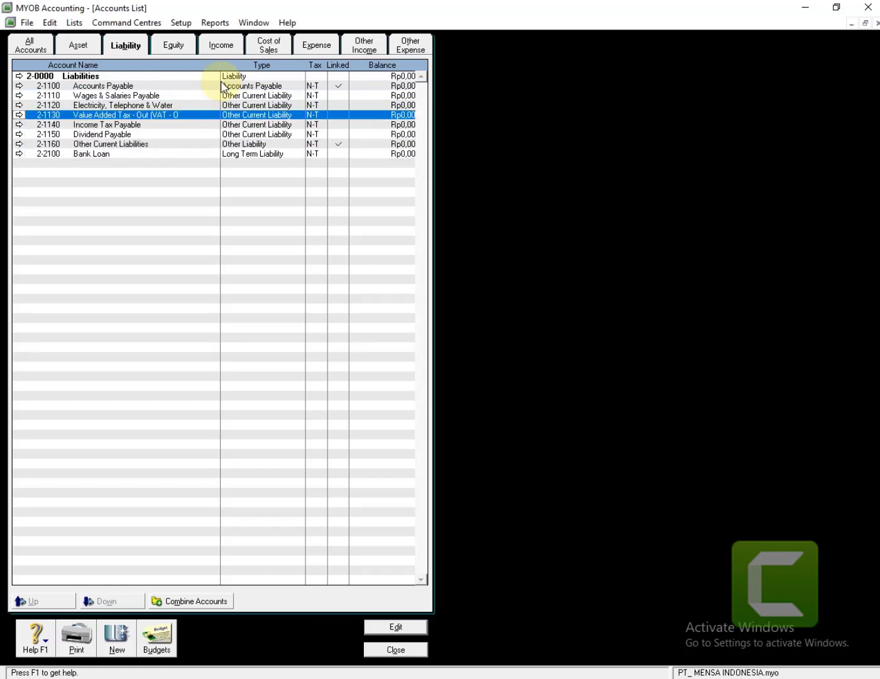
Delete the unlinked equity account 3-2000 Retained Earnings
{"action": "left_click", "coordinate": [173, 44]}
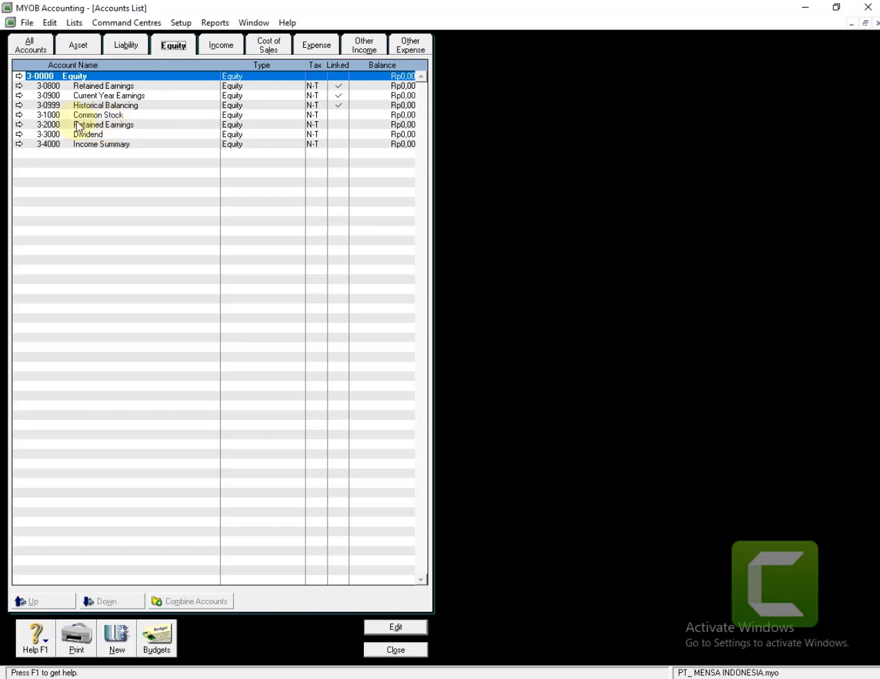
{"action": "left_click", "coordinate": [19, 124]}
{"action": "left_click", "coordinate": [49, 22]}
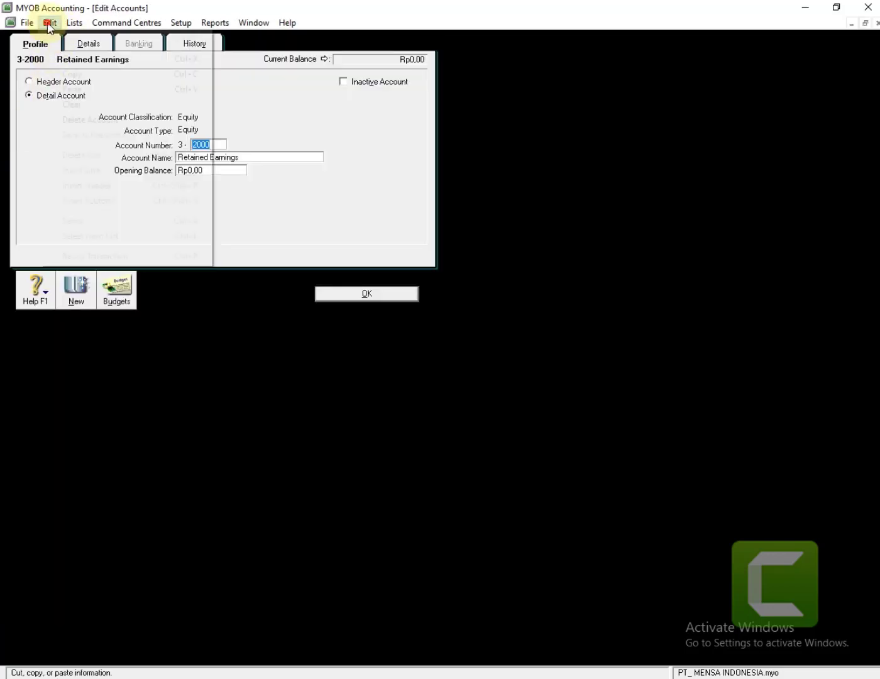
{"action": "left_click", "coordinate": [74, 118]}
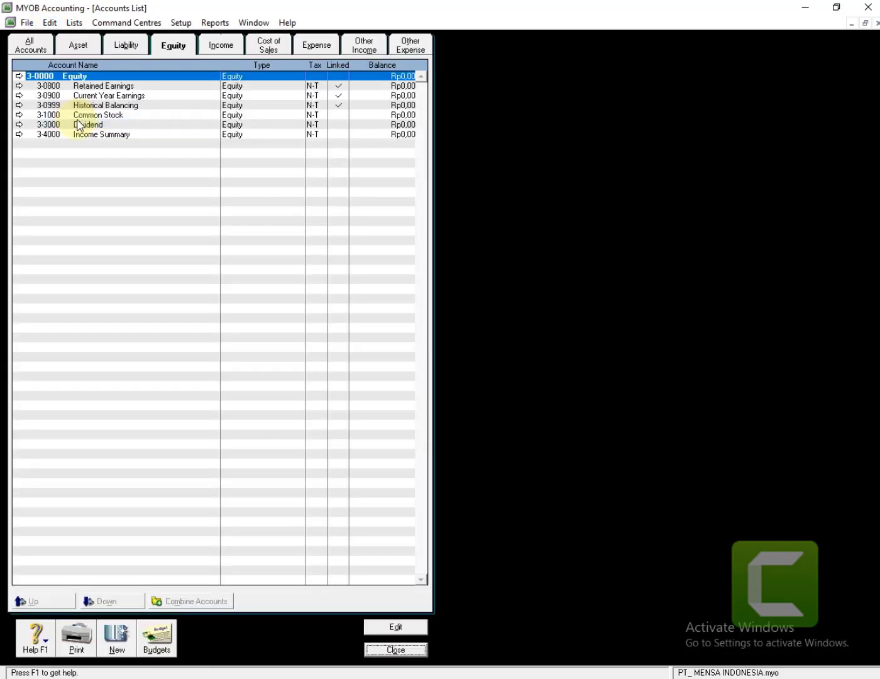
Change the linked Retained Earnings account's number to 3-2000
{"action": "left_click", "coordinate": [20, 86]}
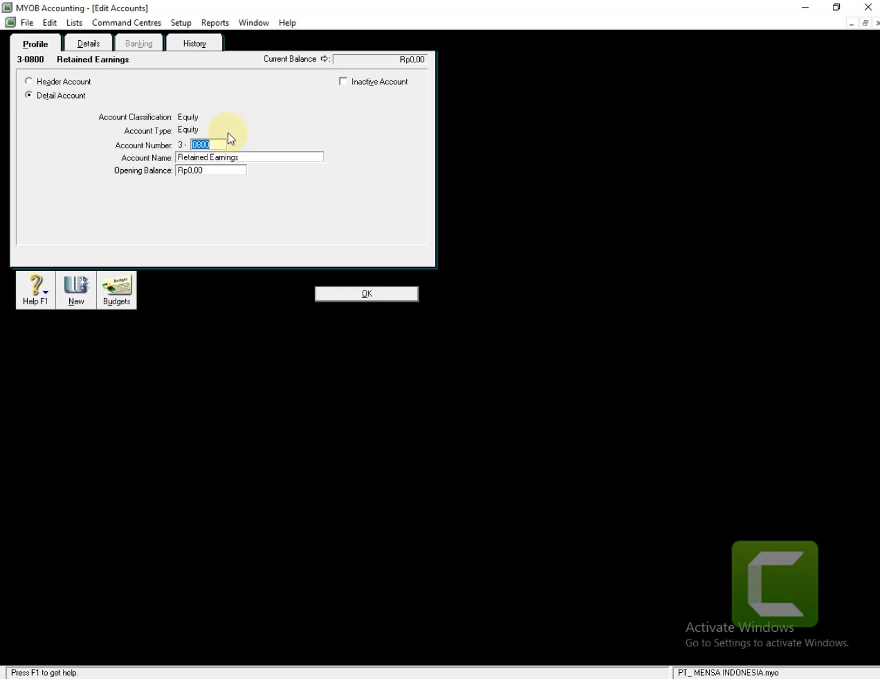
{"action": "type", "text": "2000"}
{"action": "left_click", "coordinate": [398, 297]}
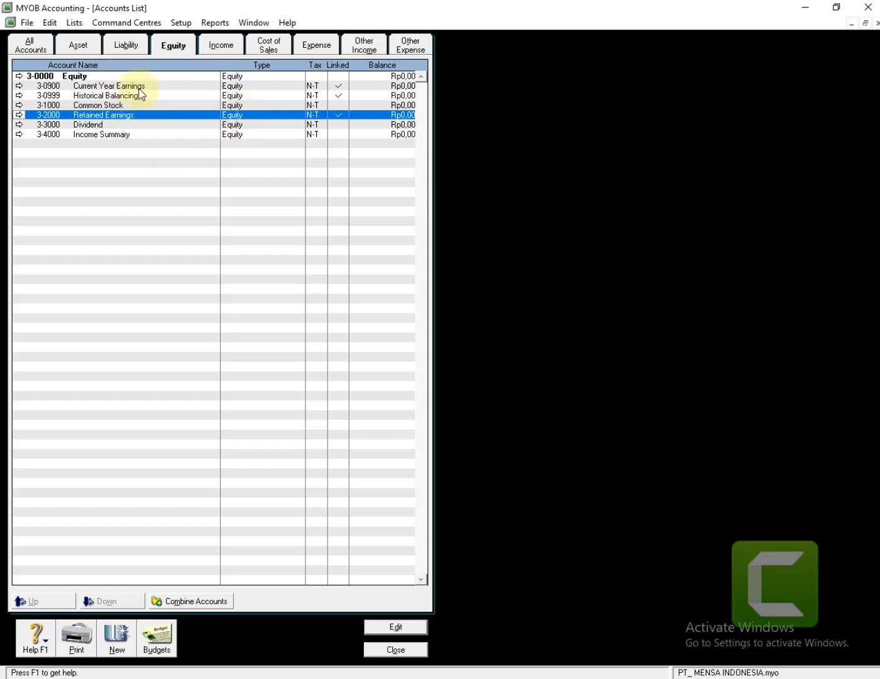
Check the income and cost of sales accounts, and delete the unlinked expense account 6-1100 Wages & Salaries Expense
{"action": "left_click", "coordinate": [215, 50]}
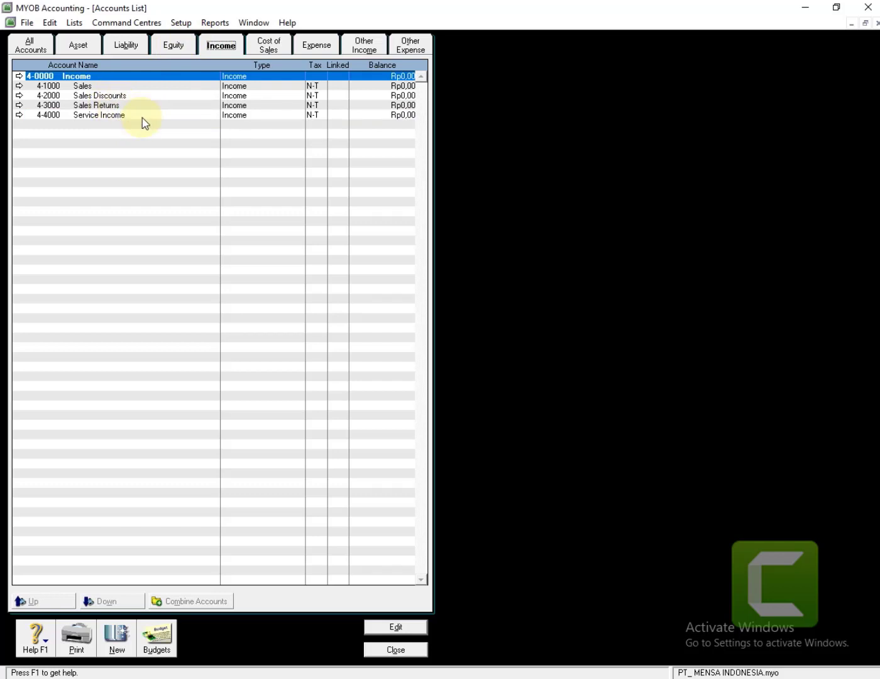
{"action": "left_click", "coordinate": [277, 51]}
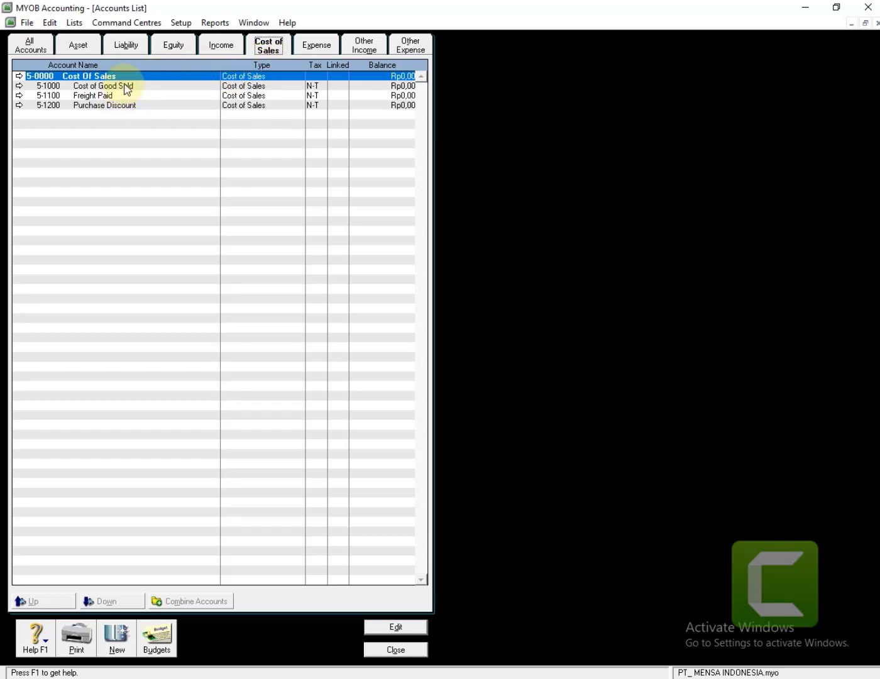
{"action": "left_click", "coordinate": [311, 42]}
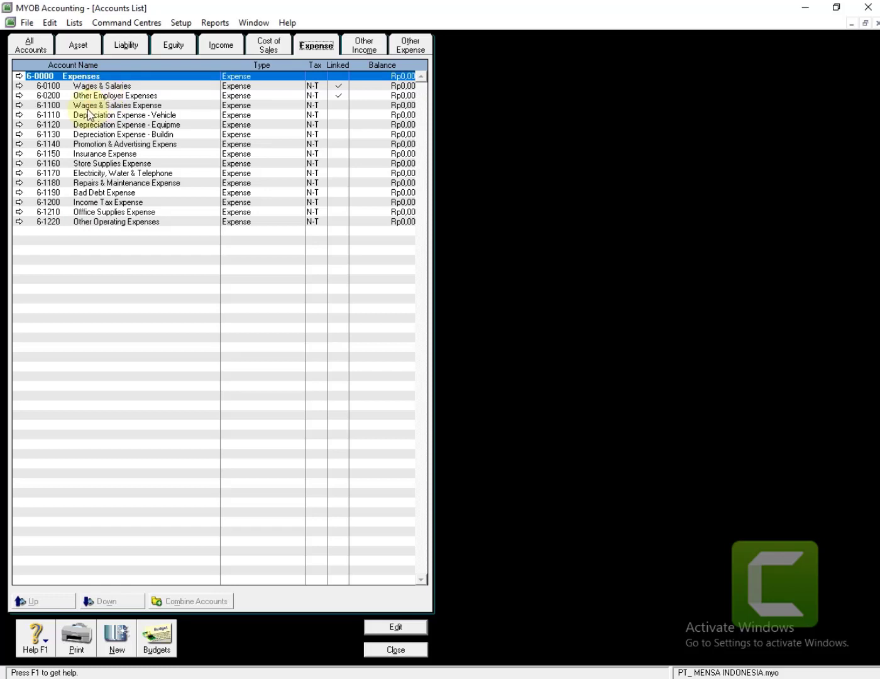
{"action": "left_click", "coordinate": [18, 105]}
{"action": "left_click", "coordinate": [50, 24]}
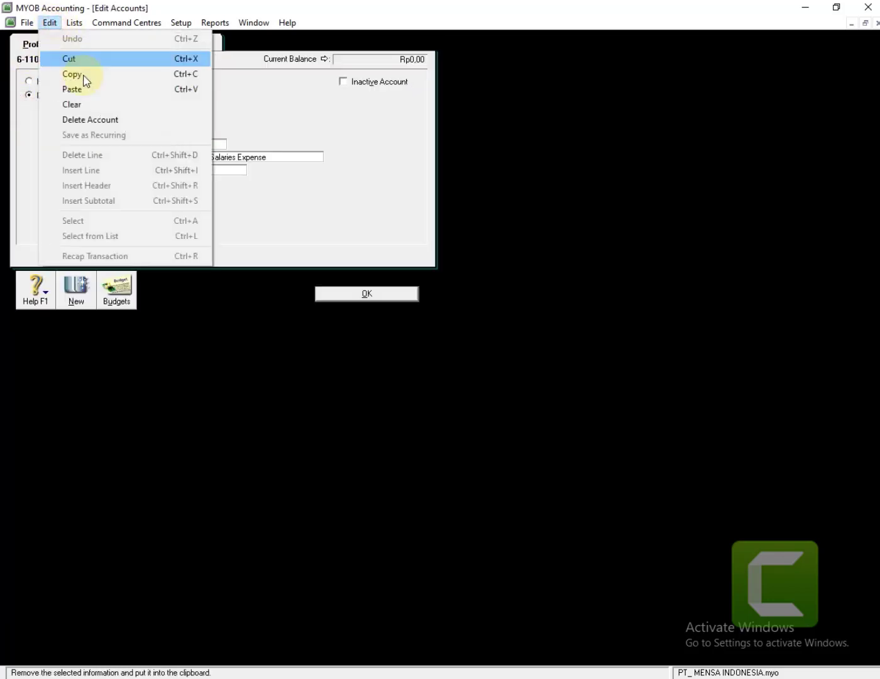
{"action": "left_click", "coordinate": [100, 120]}
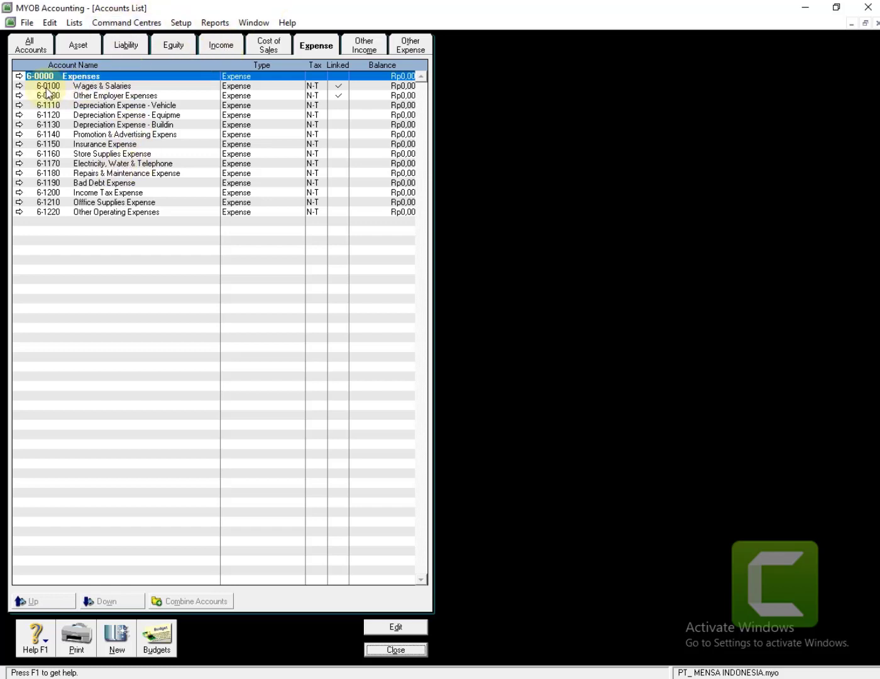
Change the linked Wages & Salaries account's number to 6-1100 and its name to Wages & Salaries Expense
{"action": "left_click", "coordinate": [19, 86]}
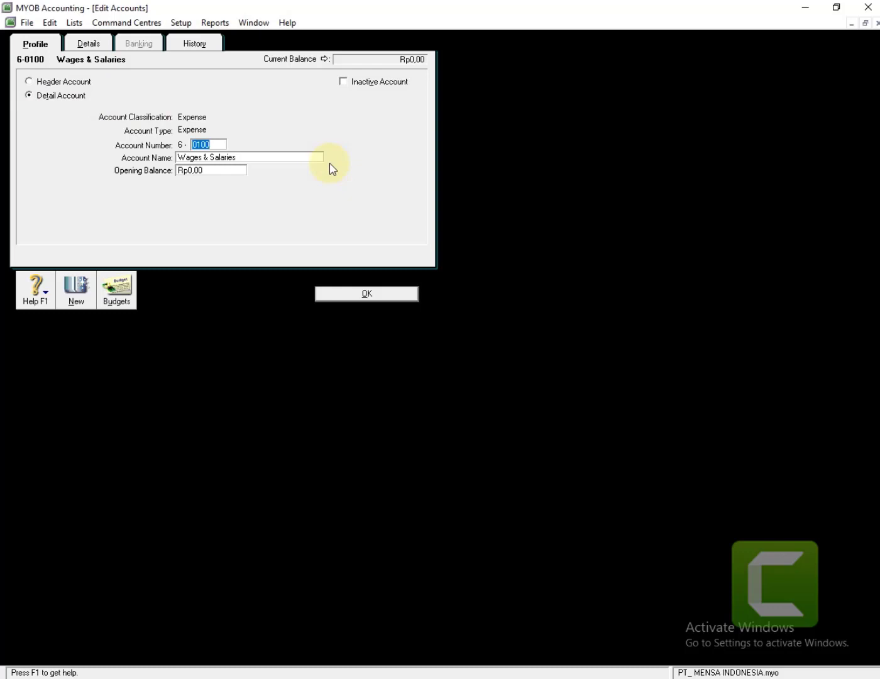
{"action": "type", "text": "1100"}
{"action": "key", "text": "Tab"}
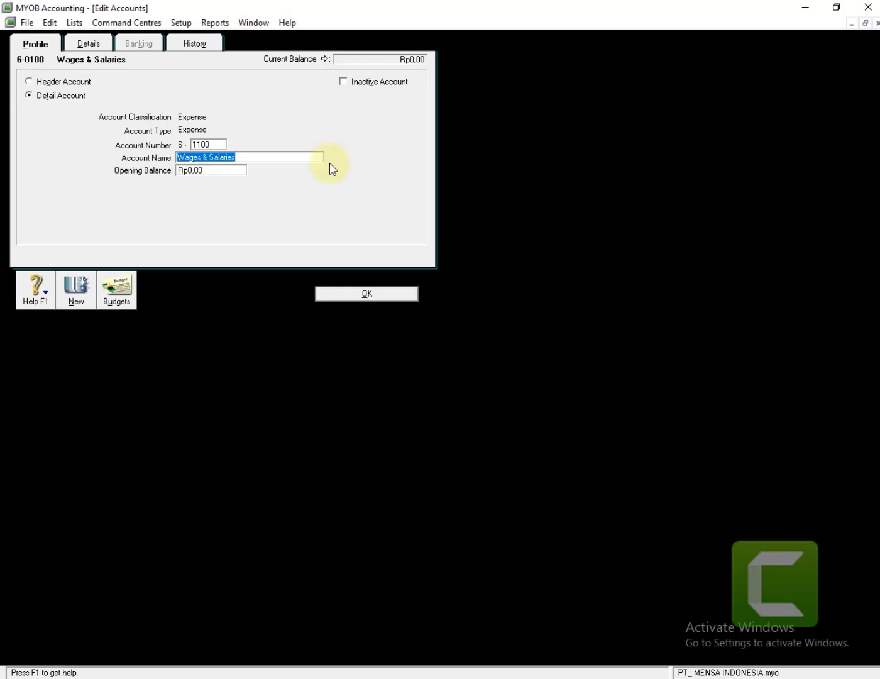
{"action": "left_click", "coordinate": [276, 159]}
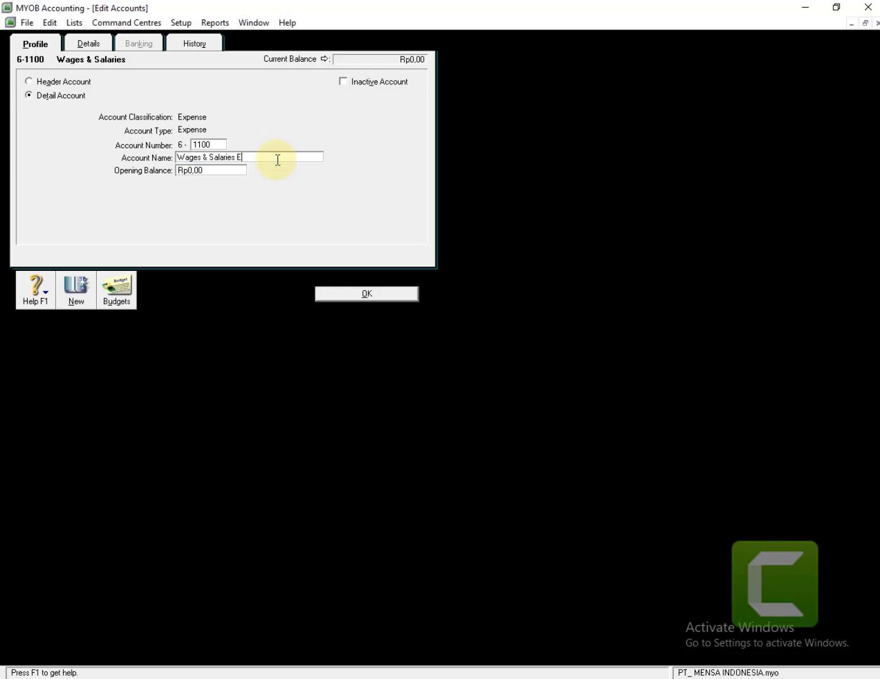
{"action": "type", "text": "Expense"}
{"action": "left_click", "coordinate": [351, 293]}
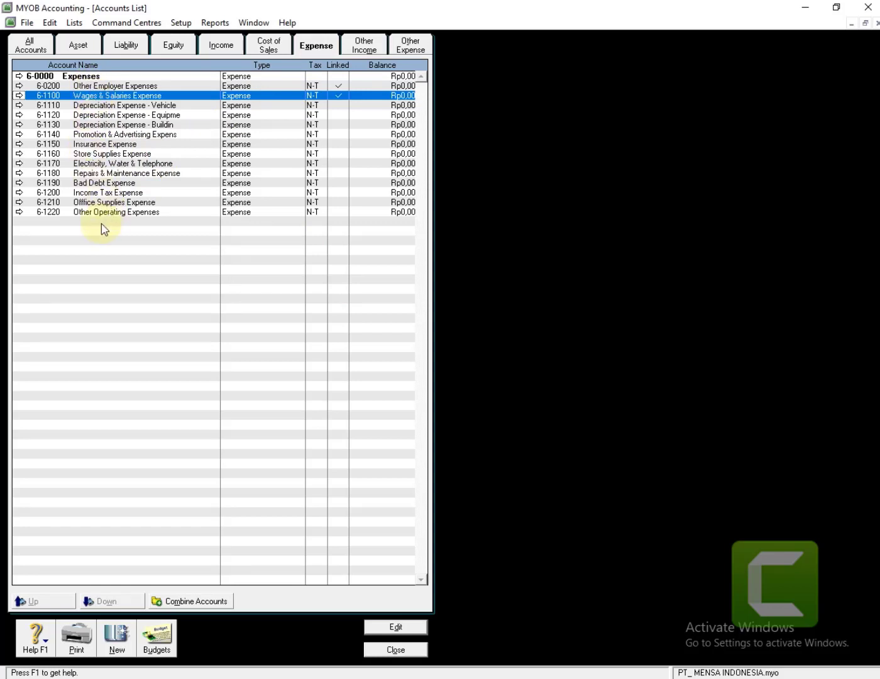
Delete the unlinked expense account 6-1220 Other Operating Expenses
{"action": "left_click", "coordinate": [19, 213]}
{"action": "left_click", "coordinate": [49, 24]}
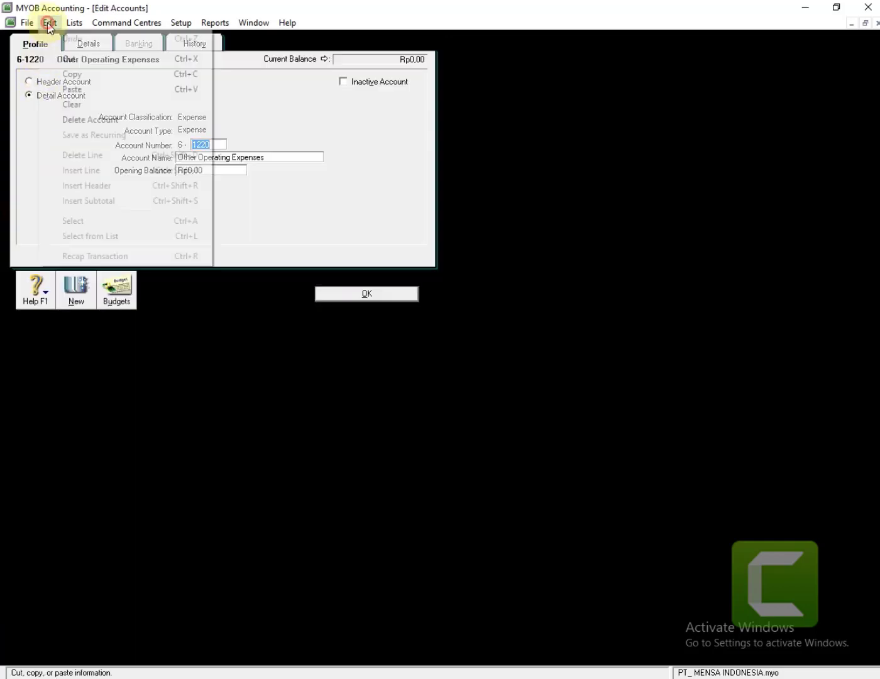
{"action": "left_click", "coordinate": [101, 119]}
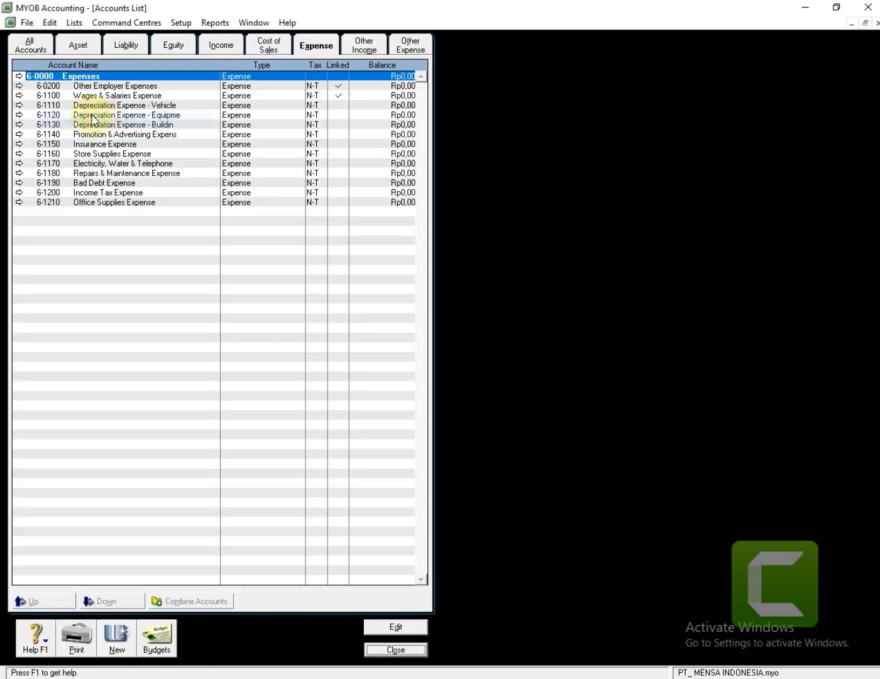
Change the linked Other Employer Expenses account's number to 6-1220 and its name to Other Operating Expenses
{"action": "left_click", "coordinate": [18, 85]}
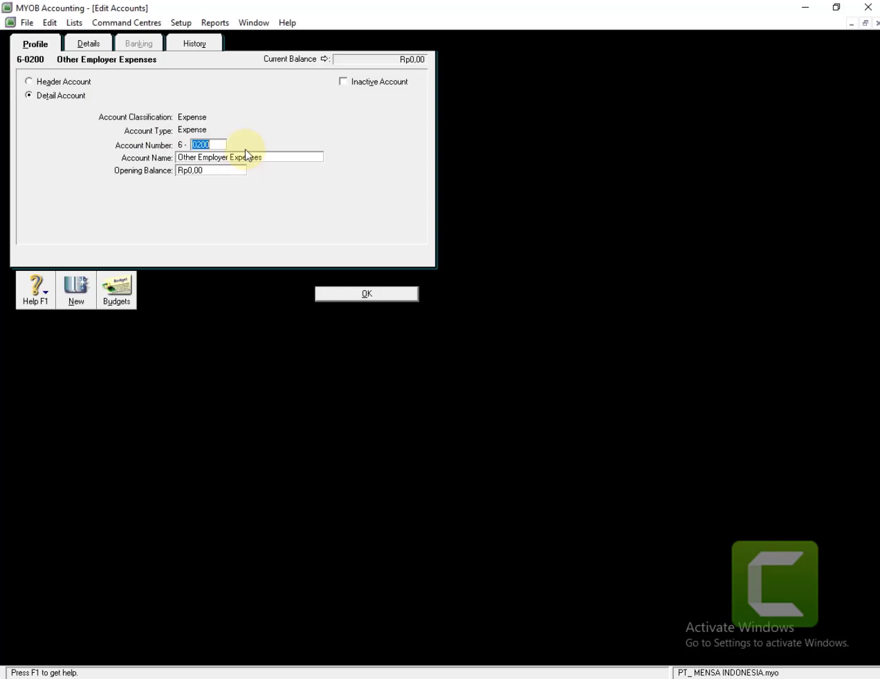
{"action": "type", "text": "12"}
{"action": "key", "text": "Tab"}
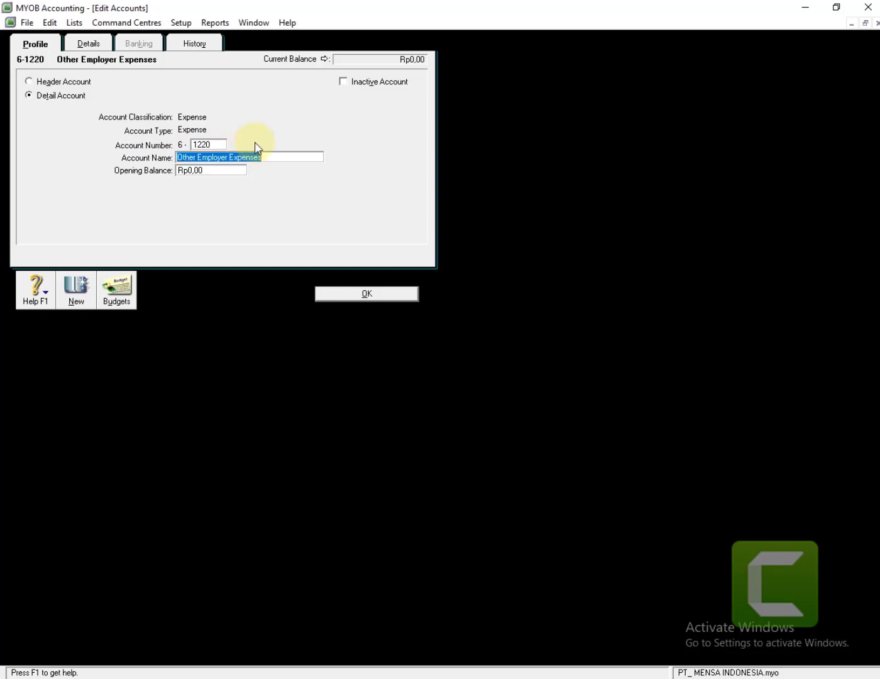
{"action": "left_click", "coordinate": [228, 160]}
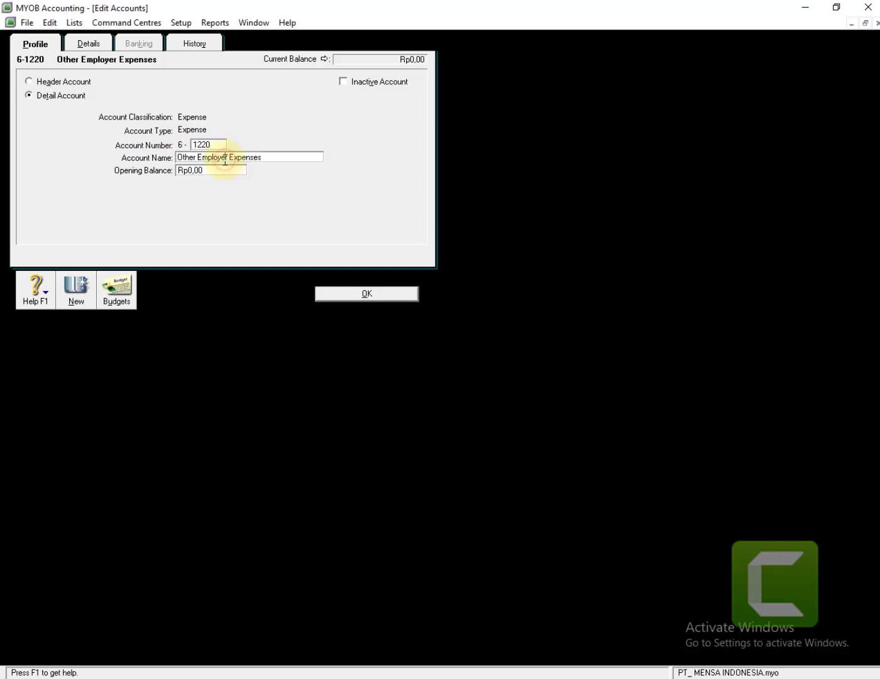
{"action": "key", "text": "BackSpace"}
{"action": "key", "text": "BackSpace"}
{"action": "key", "text": "BackSpace"}
{"action": "key", "text": "BackSpace"}
{"action": "key", "text": "BackSpace"}
{"action": "key", "text": "BackSpace"}
{"action": "key", "text": "BackSpace"}
{"action": "key", "text": "BackSpace"}
{"action": "key", "text": "BackSpace"}
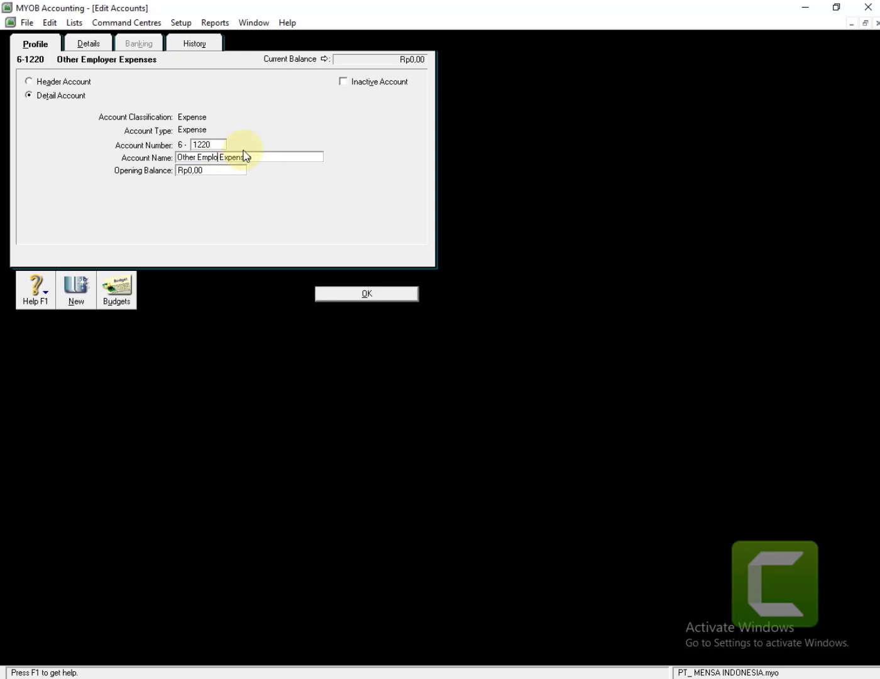
{"action": "type", "text": "operating"}
{"action": "key", "text": "BackSpace"}
{"action": "type", "text": "O"}
{"action": "left_click", "coordinate": [393, 293]}
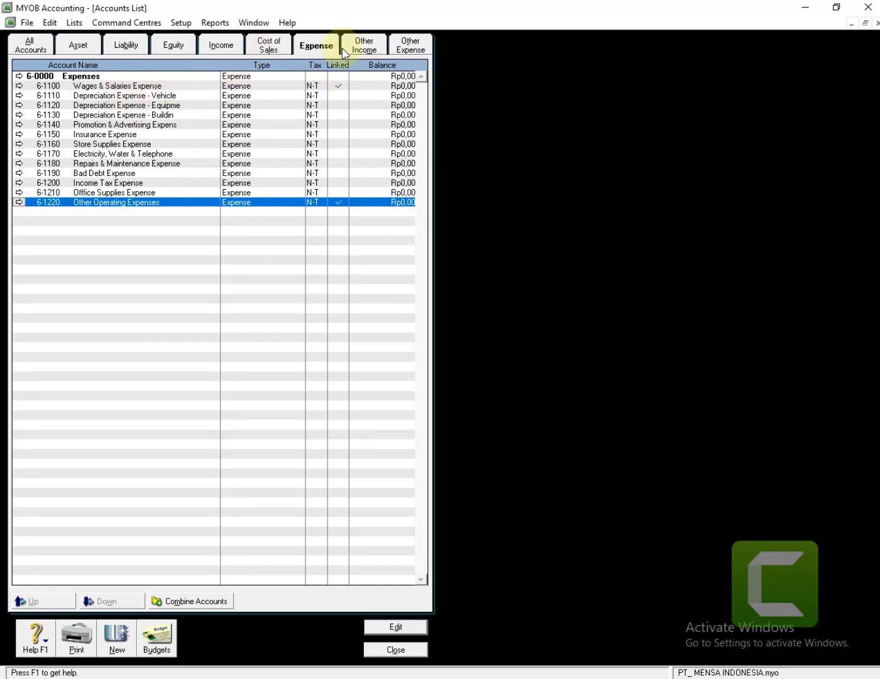
Review the other income and other expense accounts and the complete list of all accounts
{"action": "left_click", "coordinate": [363, 44]}
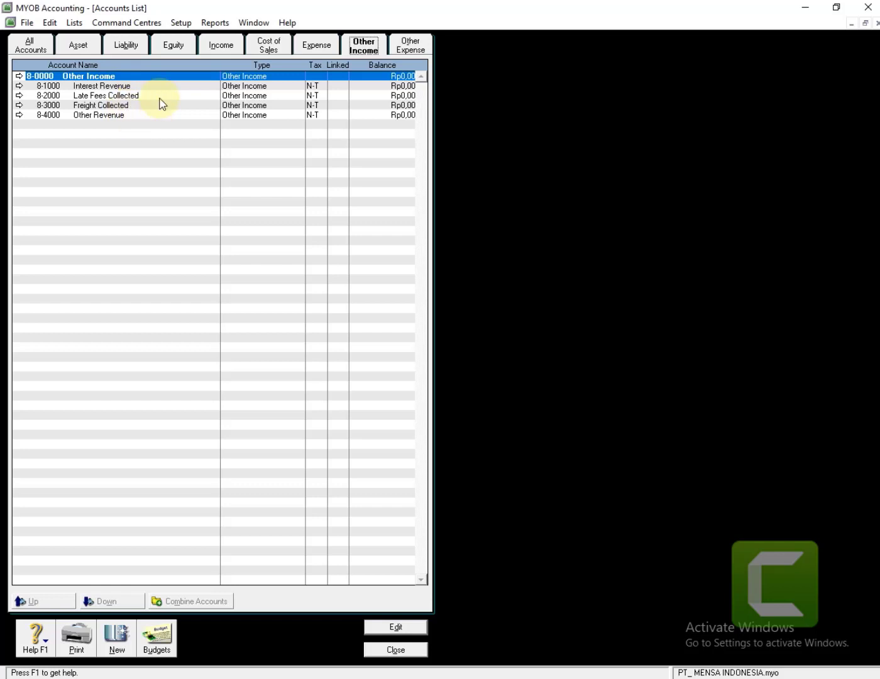
{"action": "left_click", "coordinate": [409, 44]}
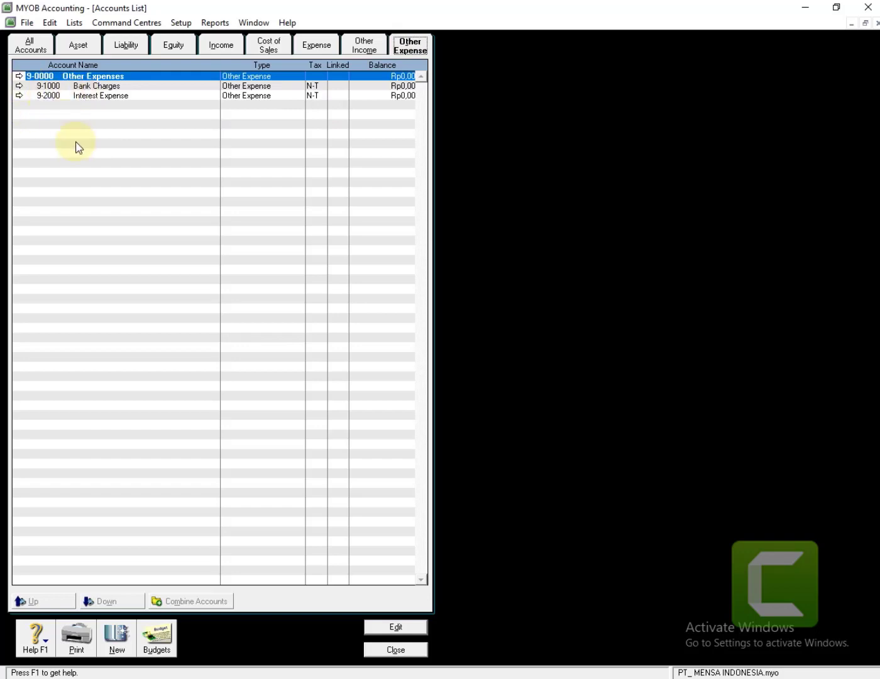
{"action": "left_click", "coordinate": [36, 48]}
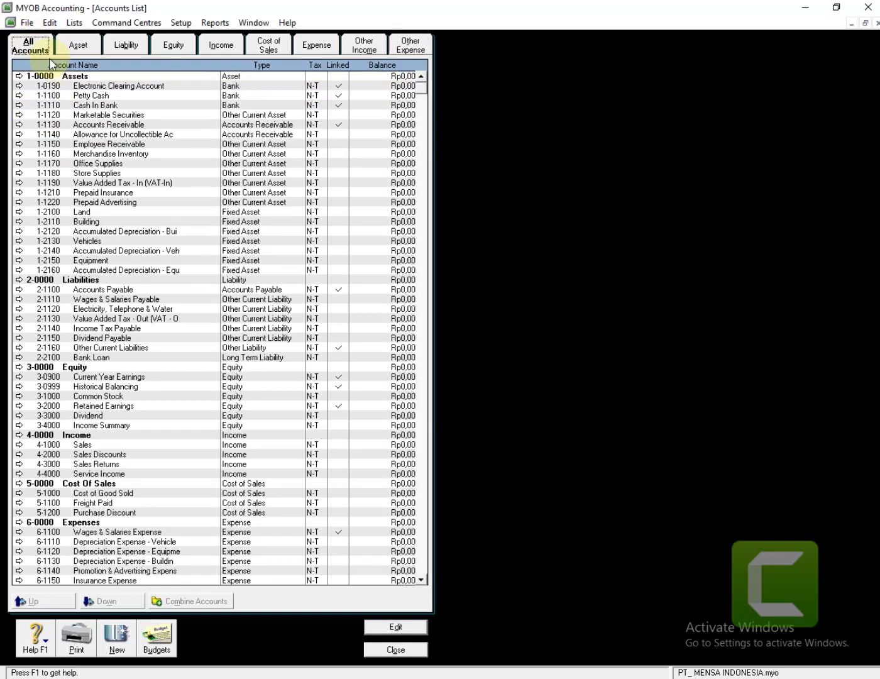
{"action": "scroll", "coordinate": [48, 260], "scroll_direction": "down", "scroll_amount": 5}
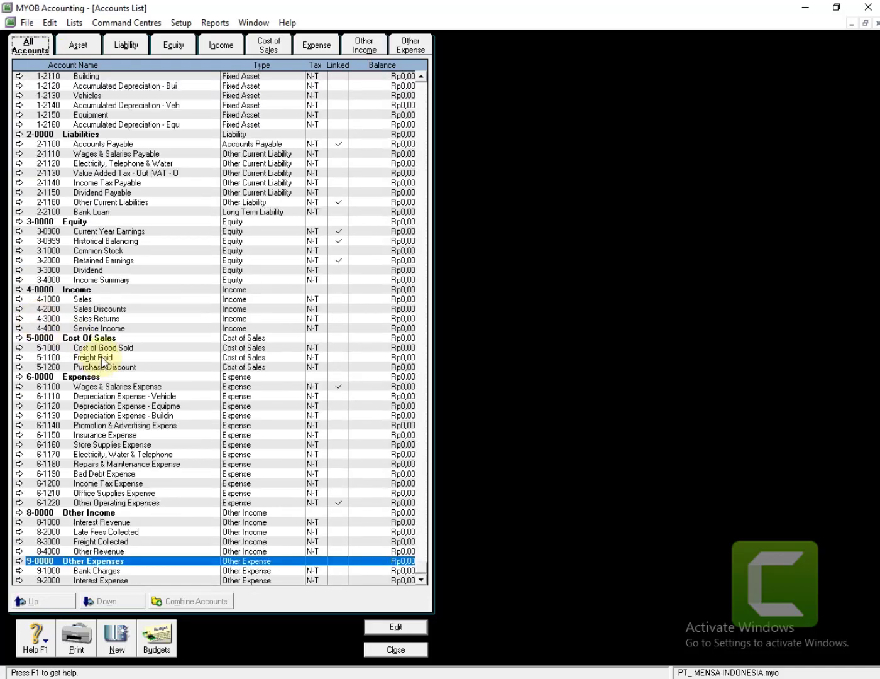
{"action": "scroll", "coordinate": [50, 370], "scroll_direction": "up", "scroll_amount": 1}
{"action": "scroll", "coordinate": [51, 370], "scroll_direction": "up", "scroll_amount": 4}
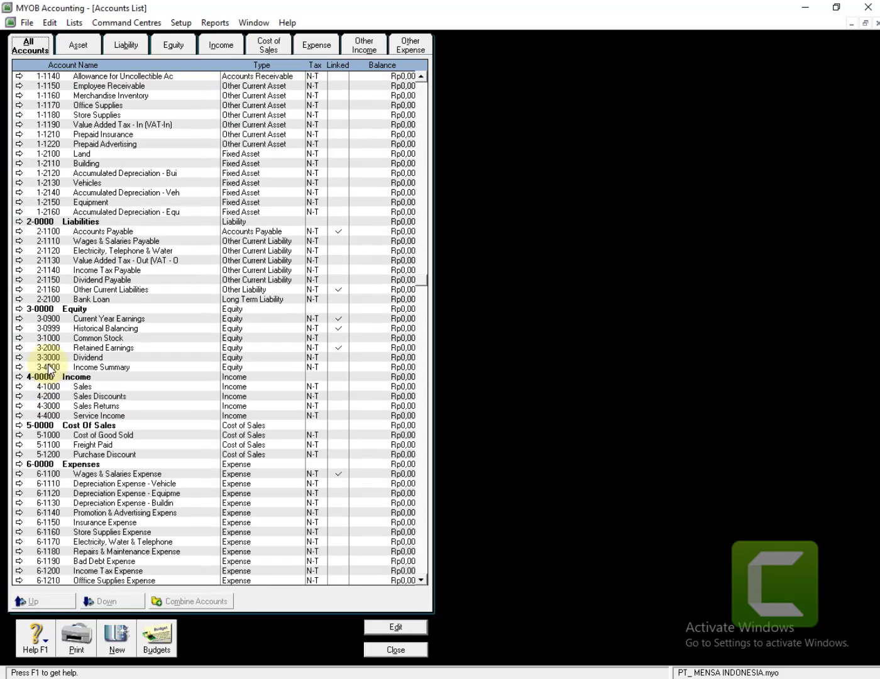
Check the remainder of the complete accounts list through the other expense accounts and close the list
{"action": "scroll", "coordinate": [51, 370], "scroll_direction": "down", "scroll_amount": 3}
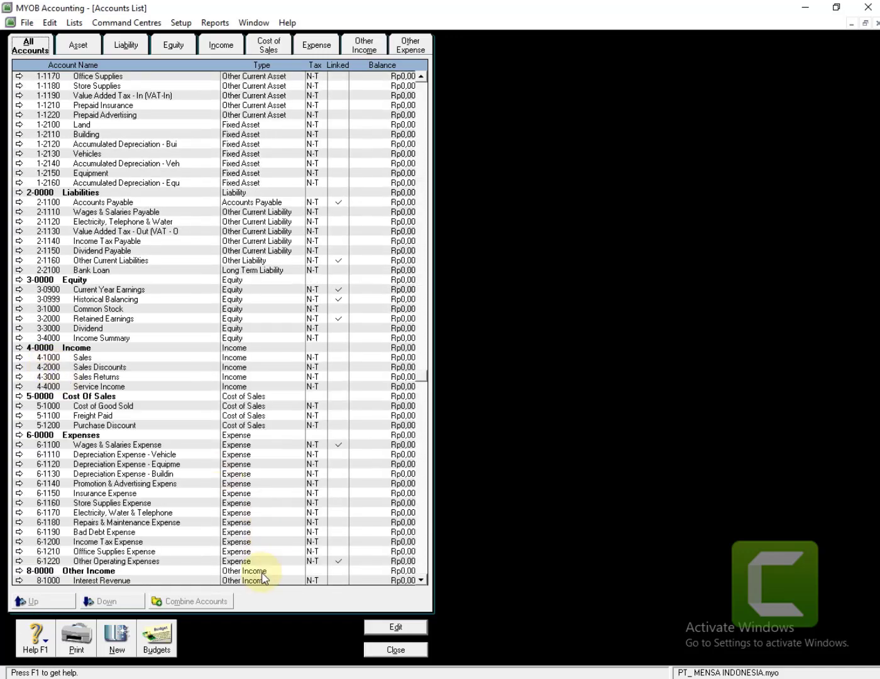
{"action": "scroll", "coordinate": [341, 512], "scroll_direction": "down", "scroll_amount": 2}
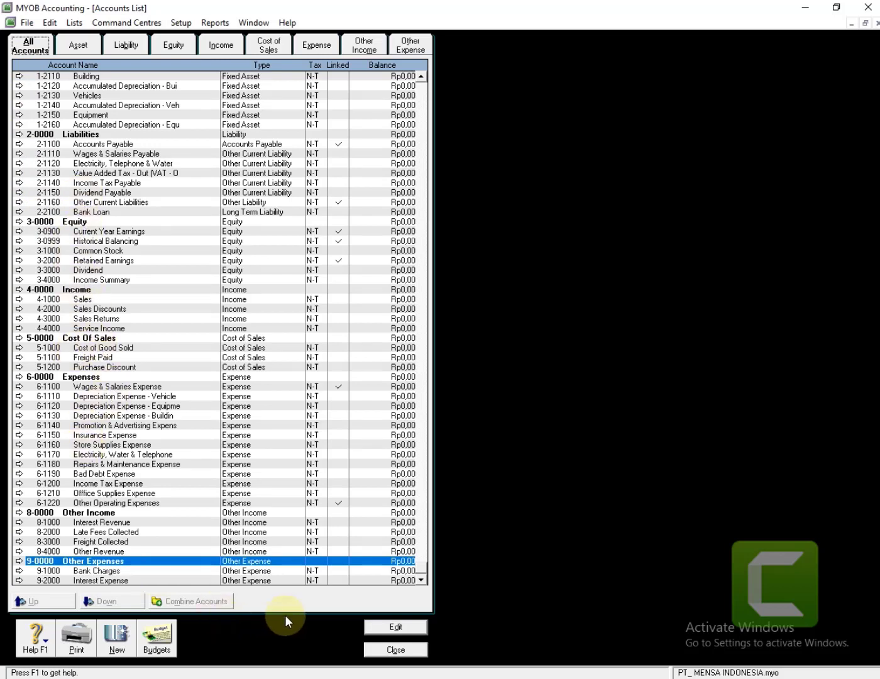
{"action": "left_click", "coordinate": [385, 650]}
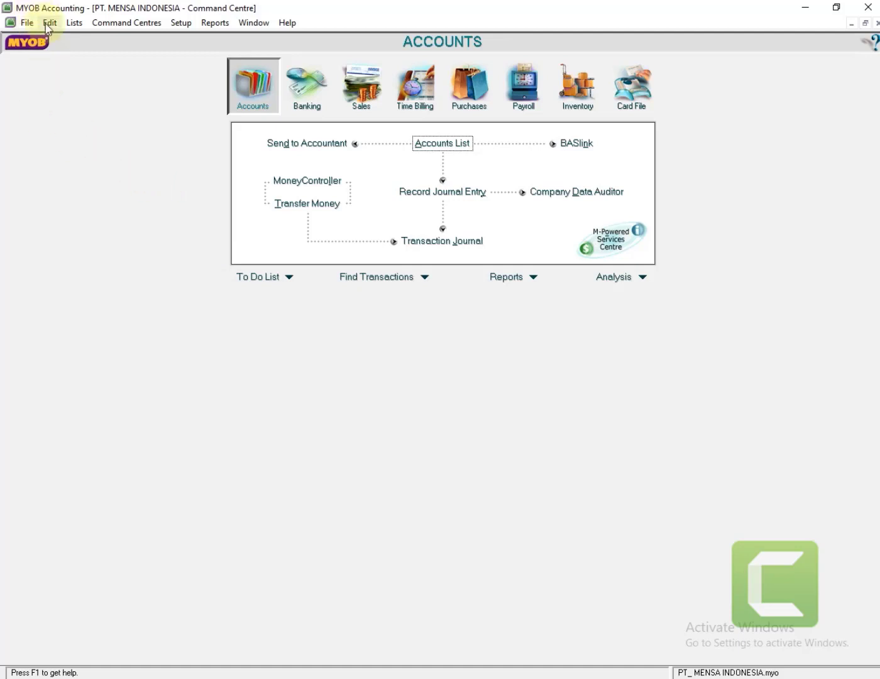
Open the tax code list and delete the EXP (GST Free Exports) tax code
{"action": "left_click", "coordinate": [73, 22]}
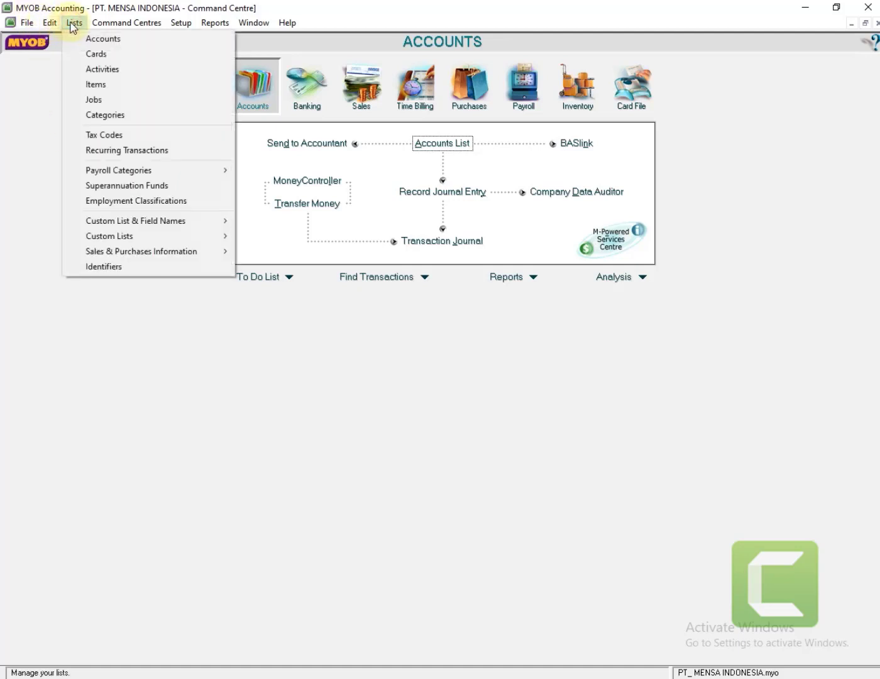
{"action": "left_click", "coordinate": [96, 138]}
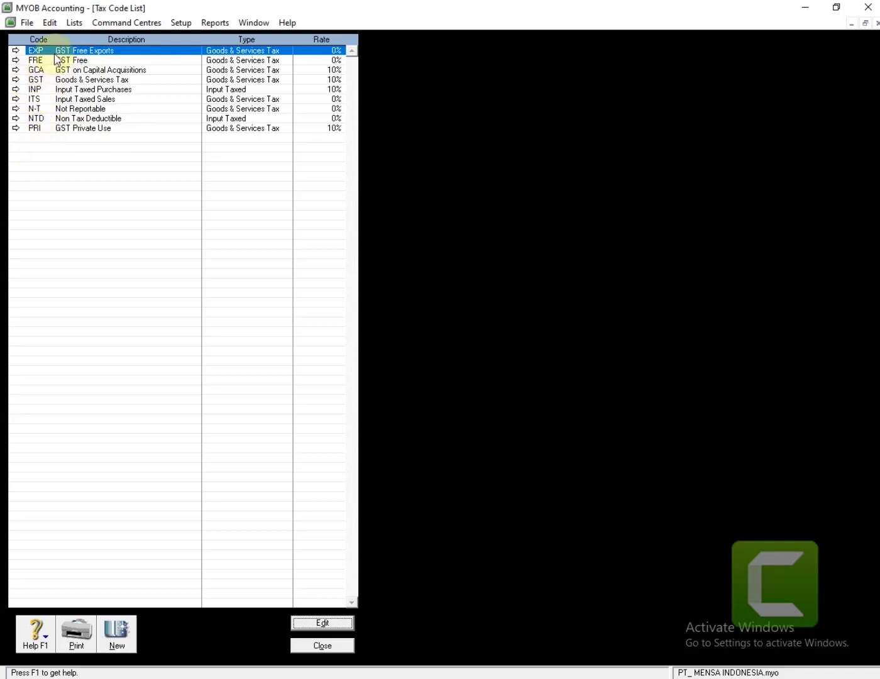
{"action": "left_click", "coordinate": [15, 50]}
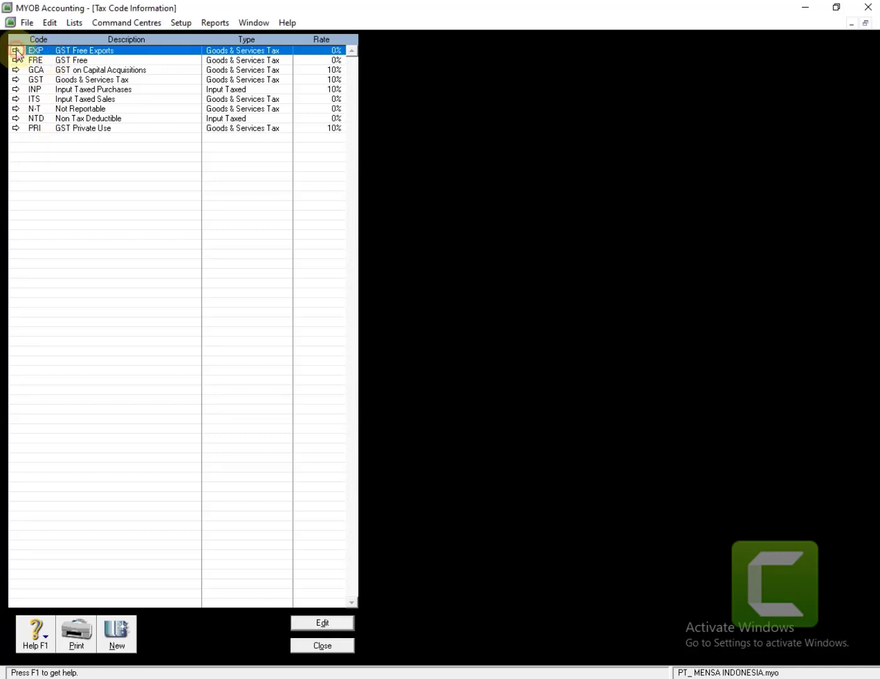
{"action": "left_click", "coordinate": [47, 27]}
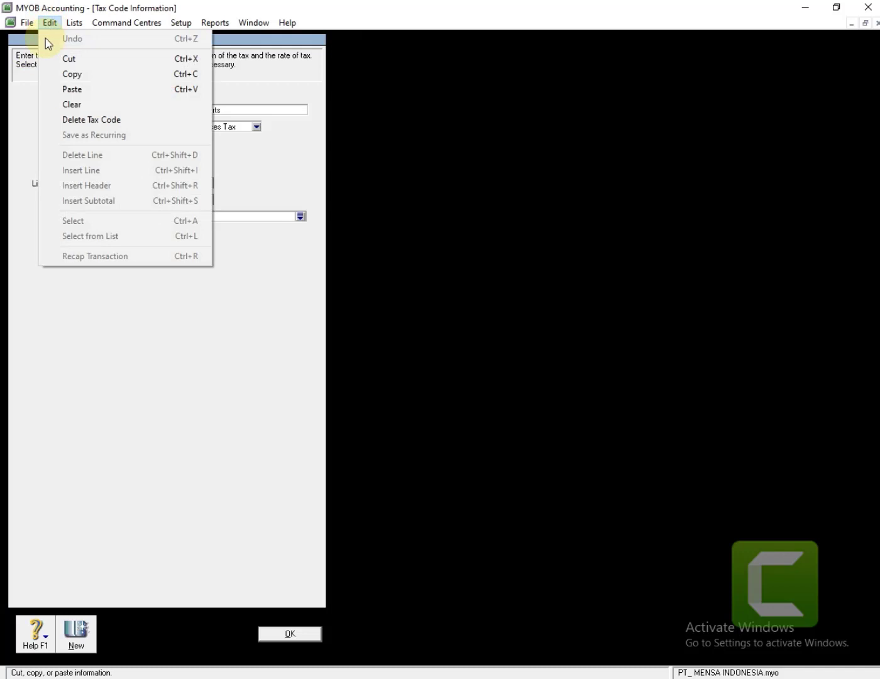
{"action": "left_click", "coordinate": [78, 119]}
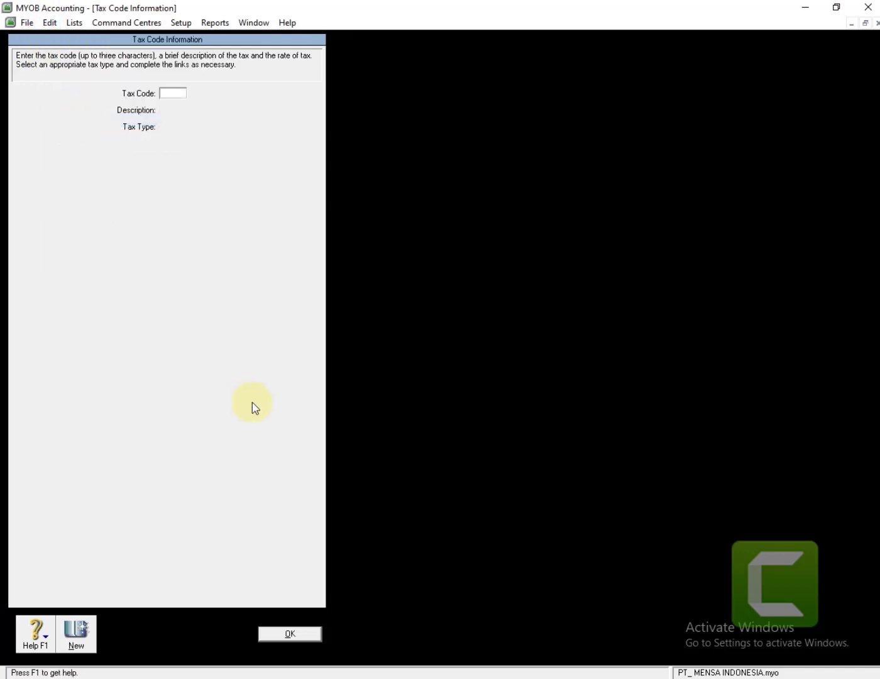
{"action": "left_click", "coordinate": [295, 632]}
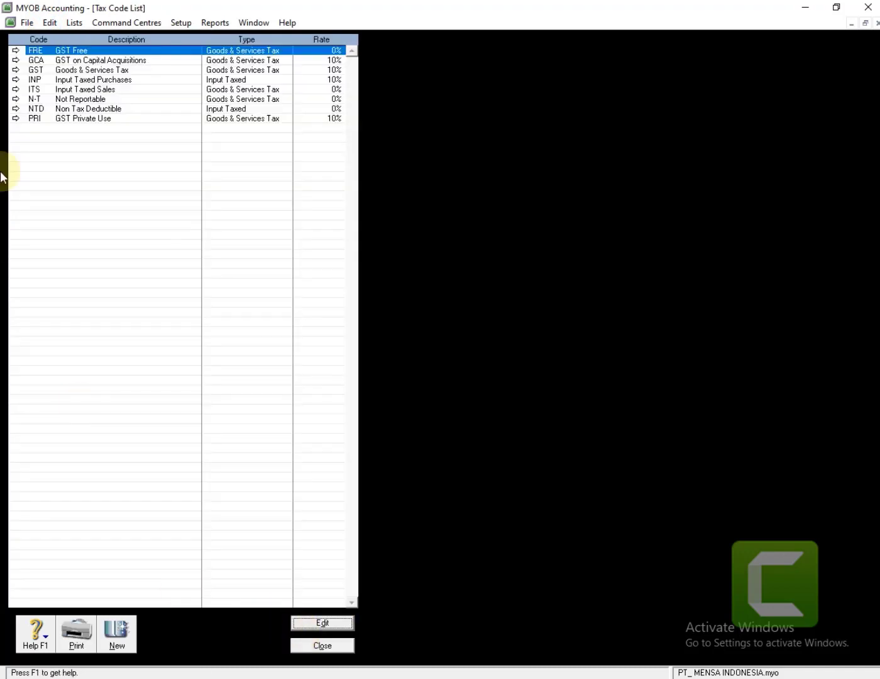
Delete the FRE (GST Free) tax code and return to the tax code list
{"action": "left_click", "coordinate": [16, 51]}
{"action": "left_click", "coordinate": [50, 22]}
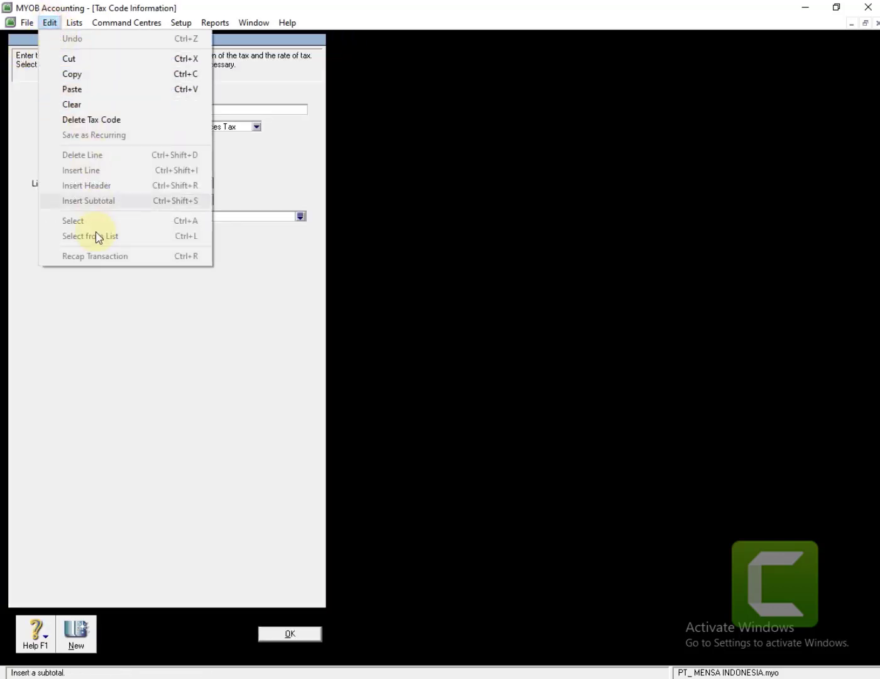
{"action": "left_click", "coordinate": [79, 119]}
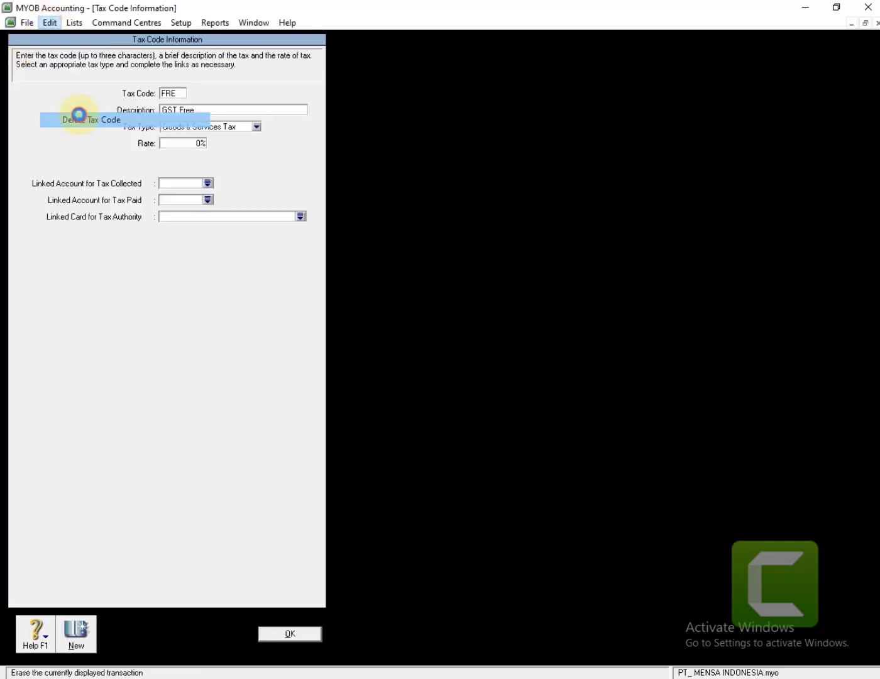
{"action": "left_click", "coordinate": [299, 634]}
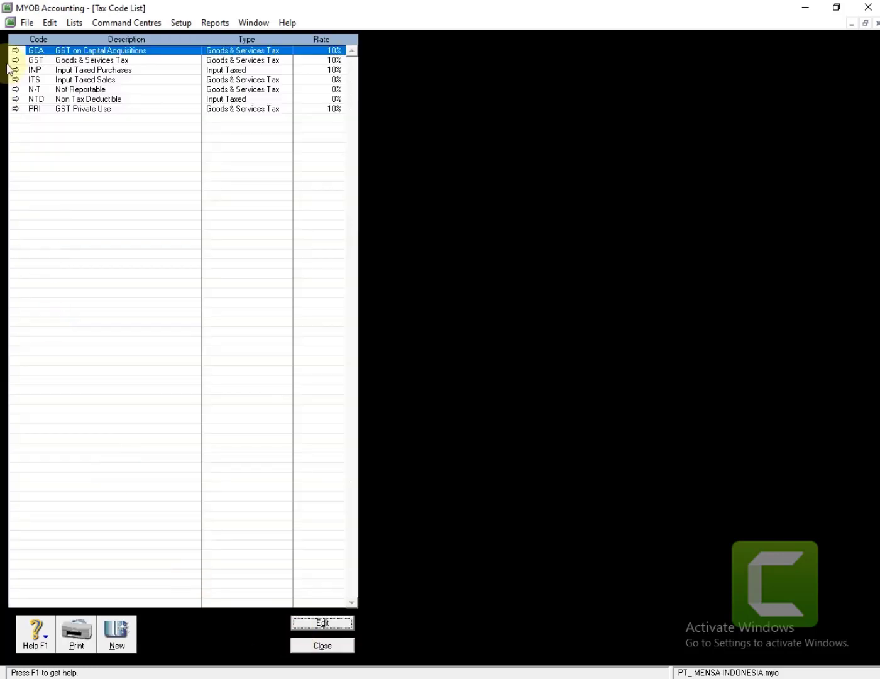
Delete the GCA (GST on Capital Acquisitions) tax code and return to the tax code list
{"action": "left_click", "coordinate": [16, 51]}
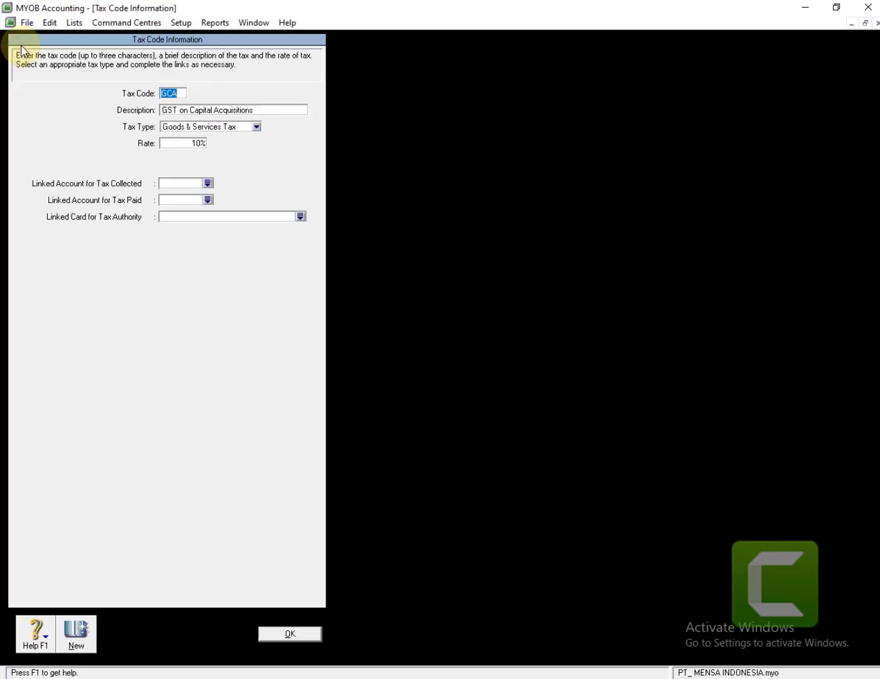
{"action": "left_click", "coordinate": [50, 22]}
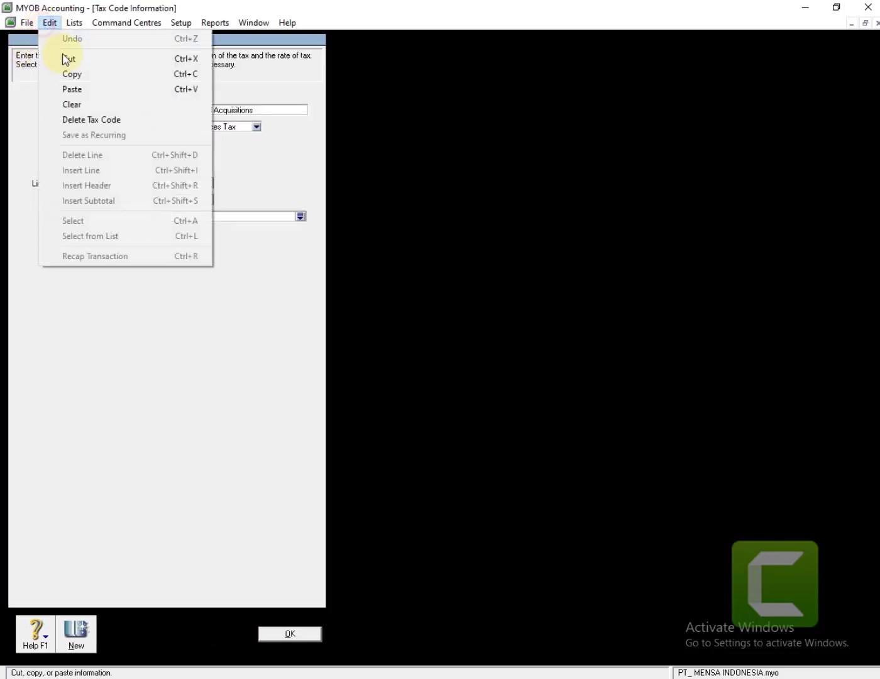
{"action": "left_click", "coordinate": [74, 121]}
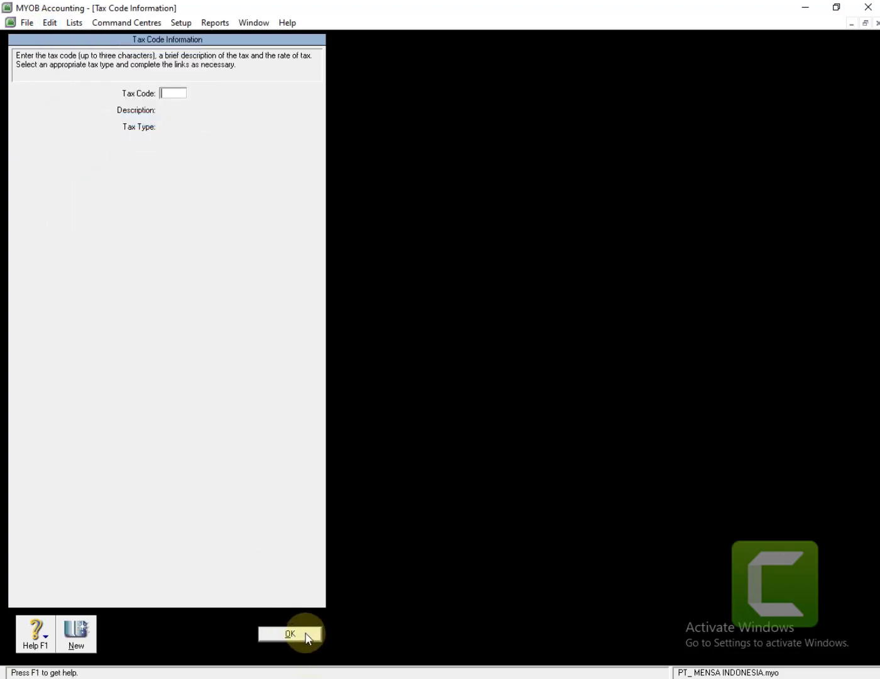
{"action": "left_click", "coordinate": [307, 634]}
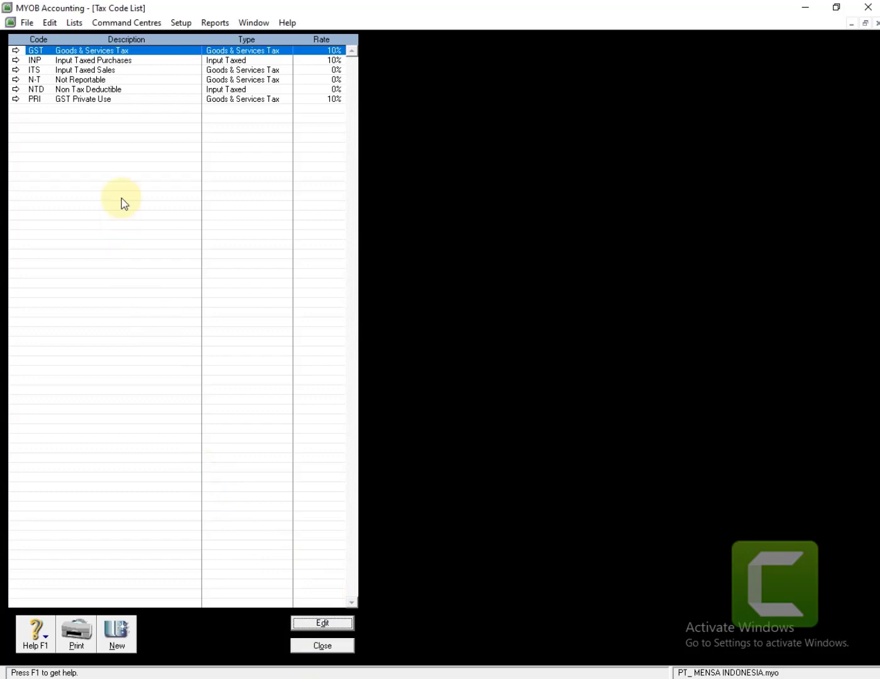
Delete the INP (Input Taxed Purchases) tax code, keeping GST, and return to the tax code list
{"action": "left_click", "coordinate": [16, 61]}
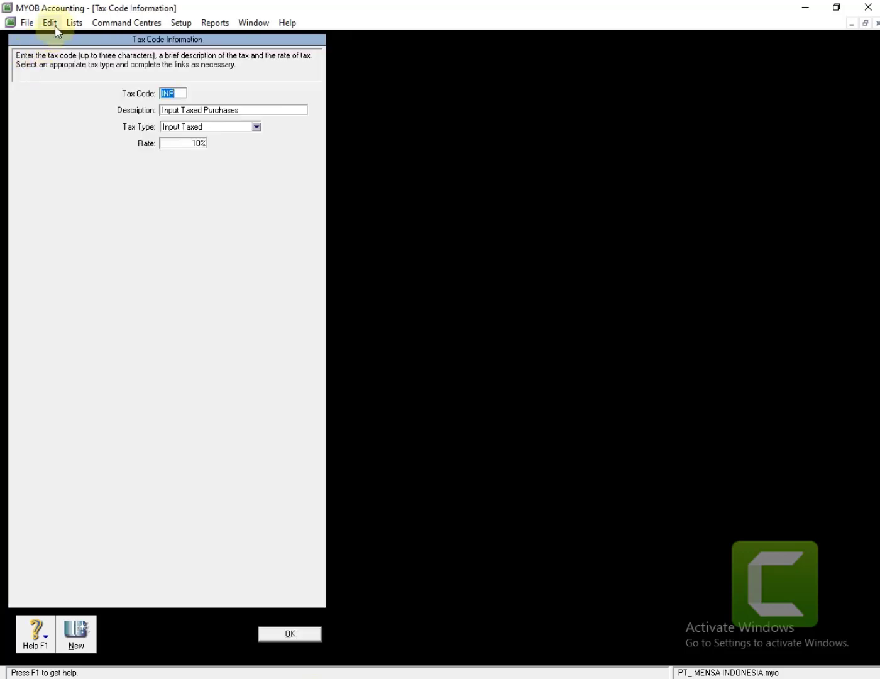
{"action": "left_click", "coordinate": [50, 23]}
{"action": "left_click", "coordinate": [92, 120]}
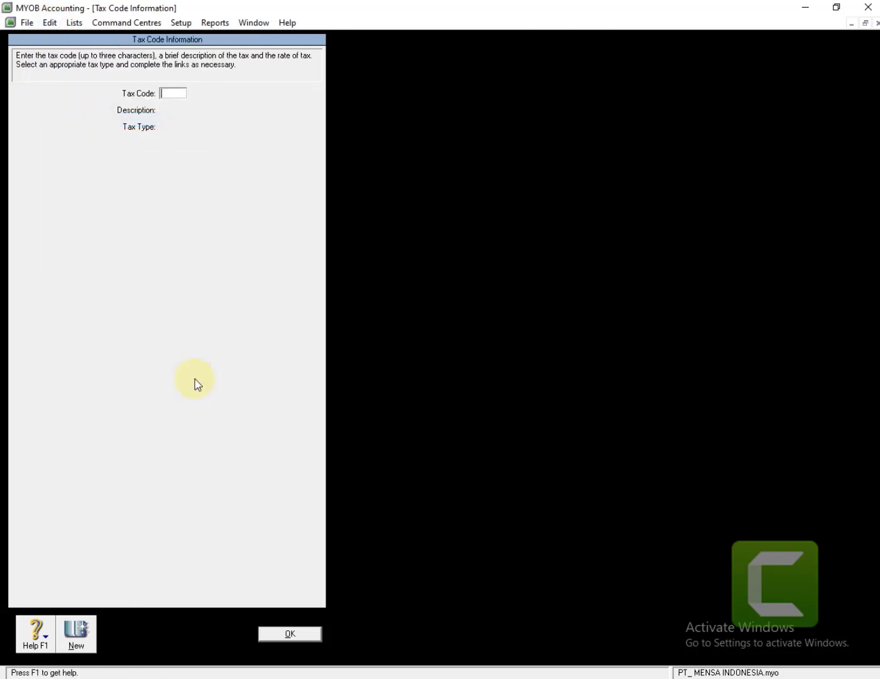
{"action": "left_click", "coordinate": [268, 635]}
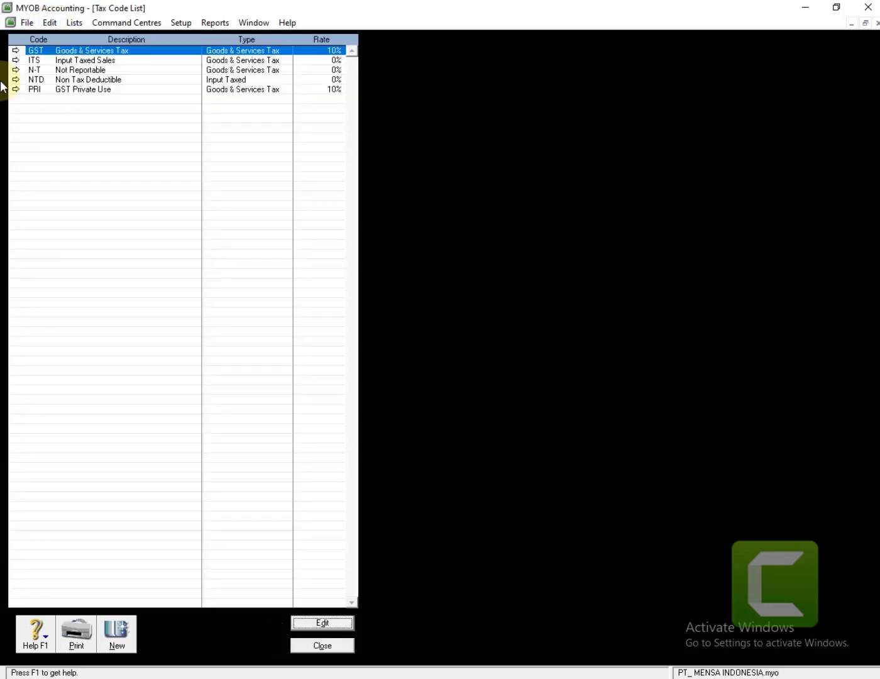
Delete the ITS (Input Taxed Sales) tax code and return to the tax code list
{"action": "left_click", "coordinate": [16, 60]}
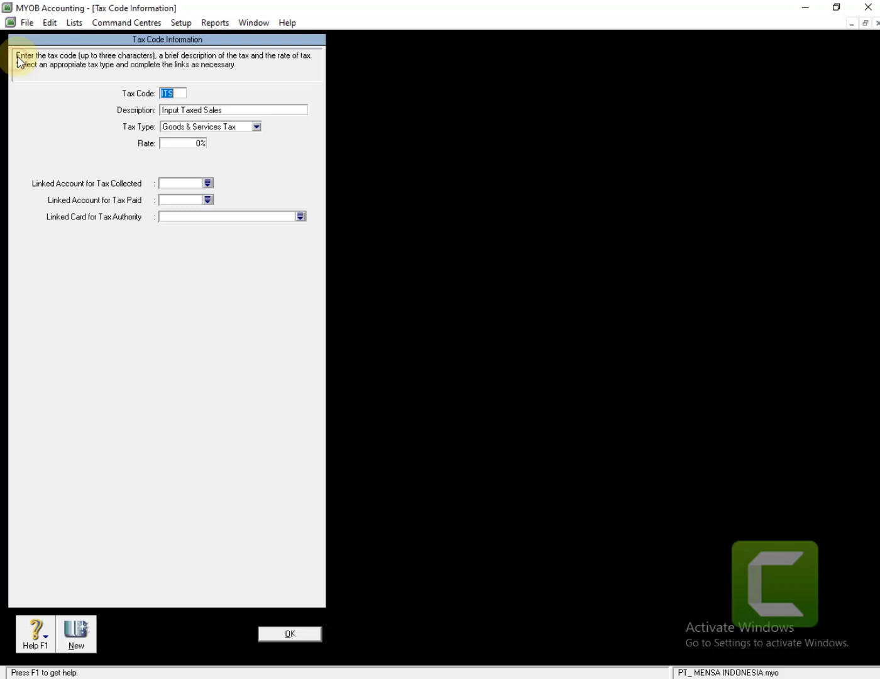
{"action": "left_click", "coordinate": [46, 23]}
{"action": "left_click", "coordinate": [88, 120]}
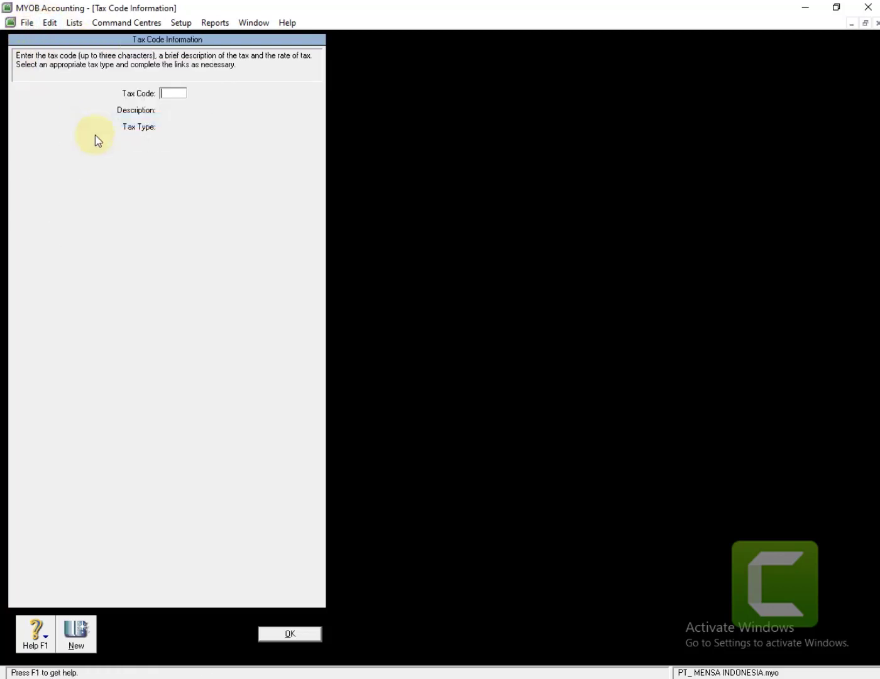
{"action": "left_click", "coordinate": [305, 632]}
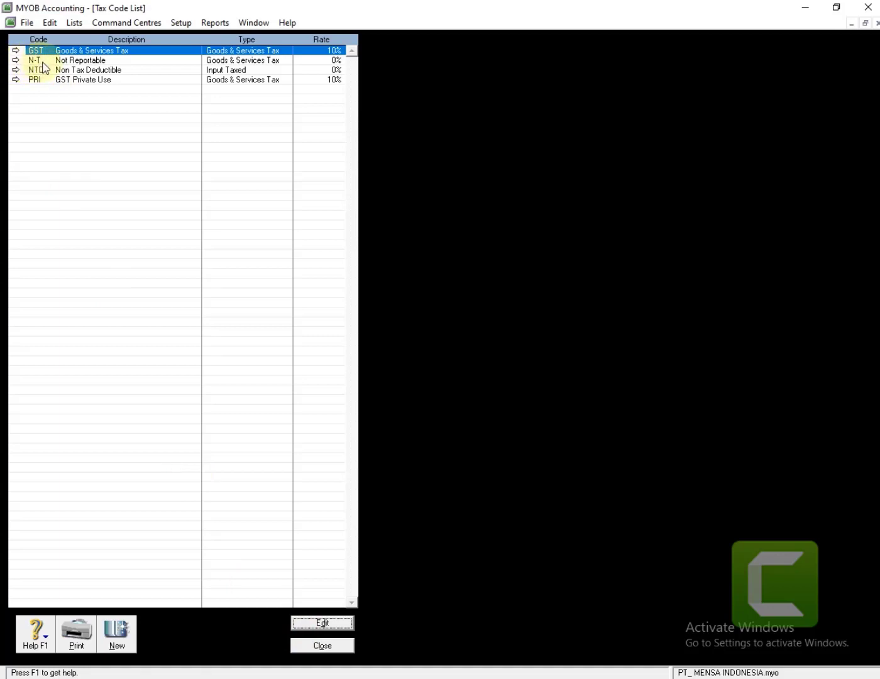
Delete the NTD (Non Tax Deductible) tax code, keeping N-T, and return to the tax code list
{"action": "left_click", "coordinate": [16, 69]}
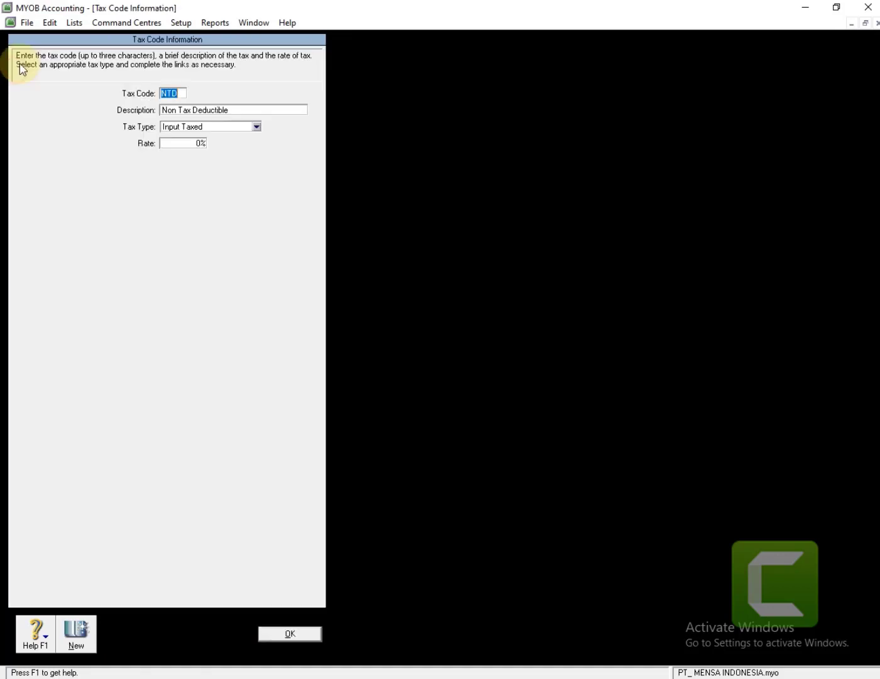
{"action": "left_click", "coordinate": [50, 25]}
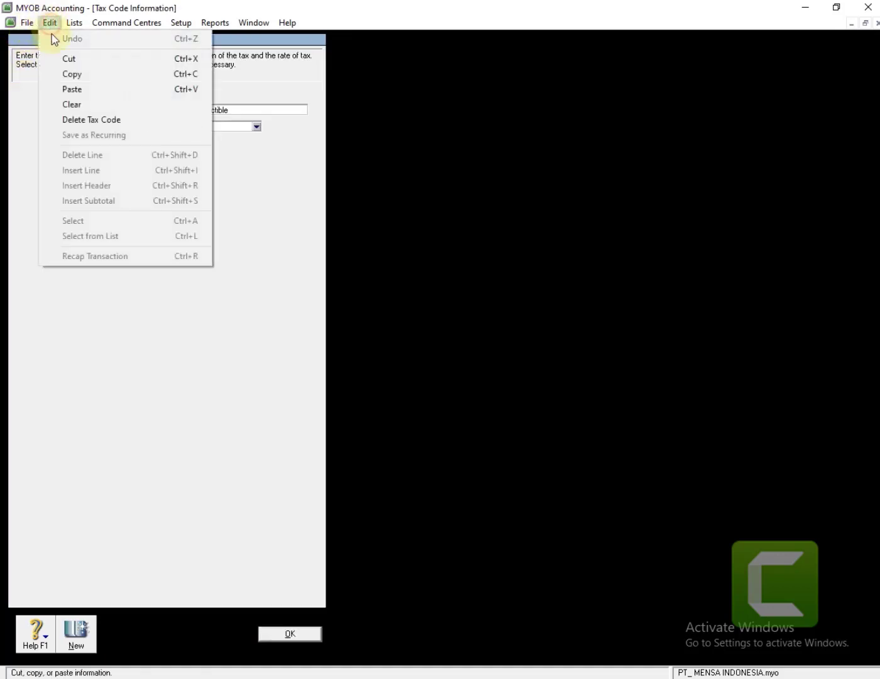
{"action": "left_click", "coordinate": [83, 119]}
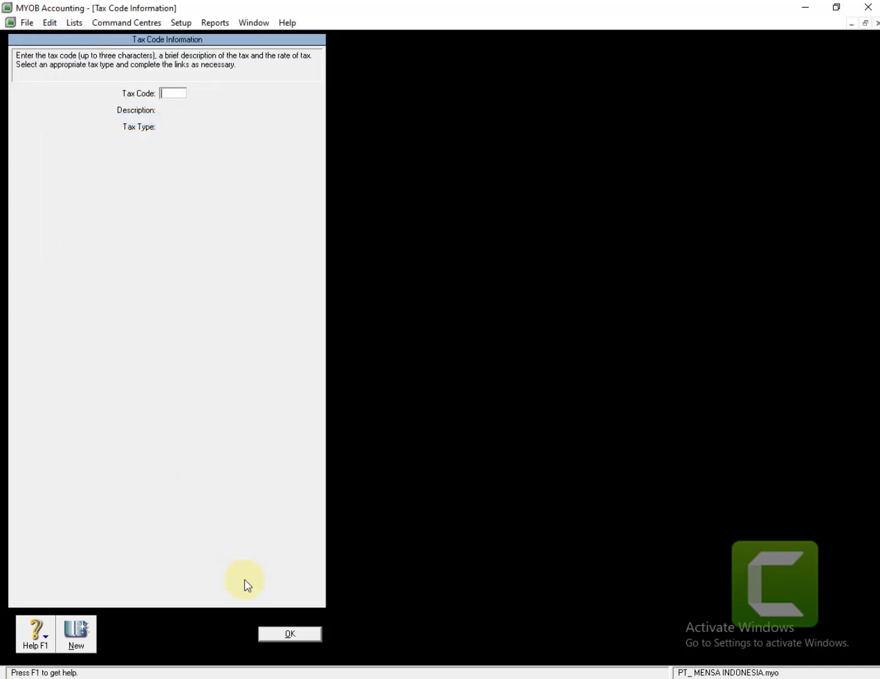
{"action": "left_click", "coordinate": [289, 634]}
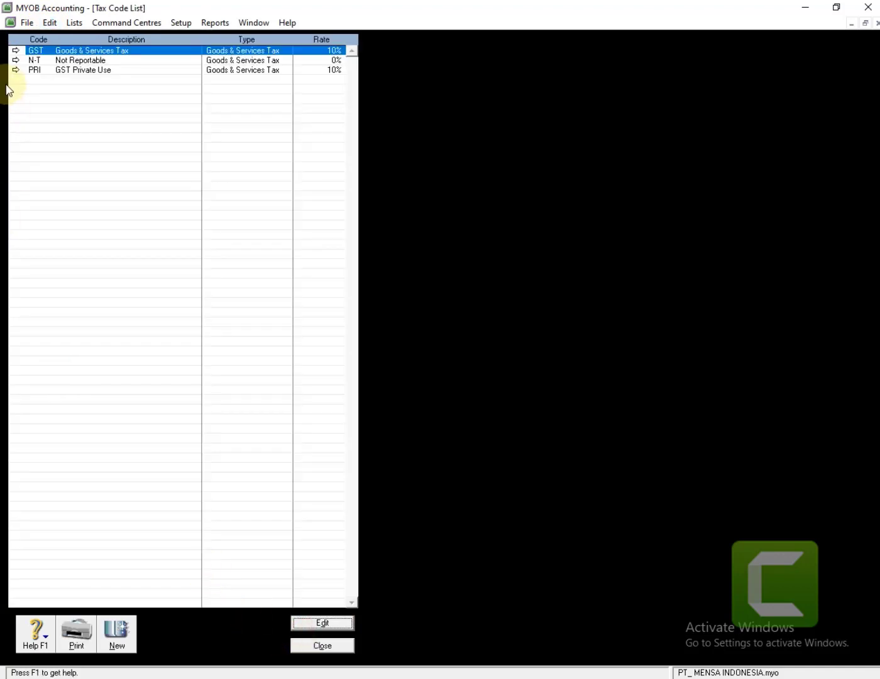
Delete the PRI (GST Private Use) tax code and return to the tax code list
{"action": "left_click", "coordinate": [13, 70]}
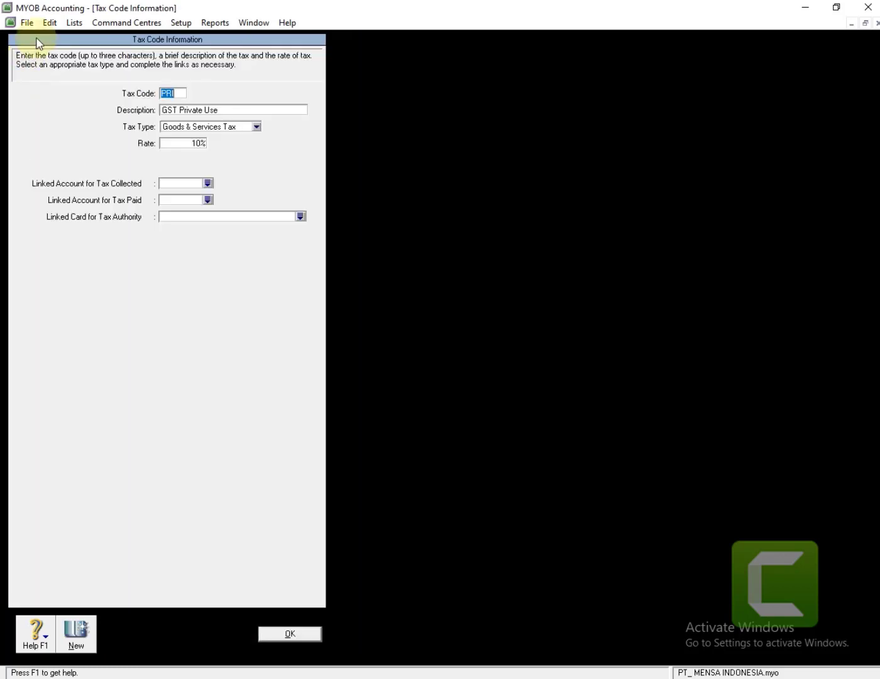
{"action": "left_click", "coordinate": [50, 23]}
{"action": "left_click", "coordinate": [90, 126]}
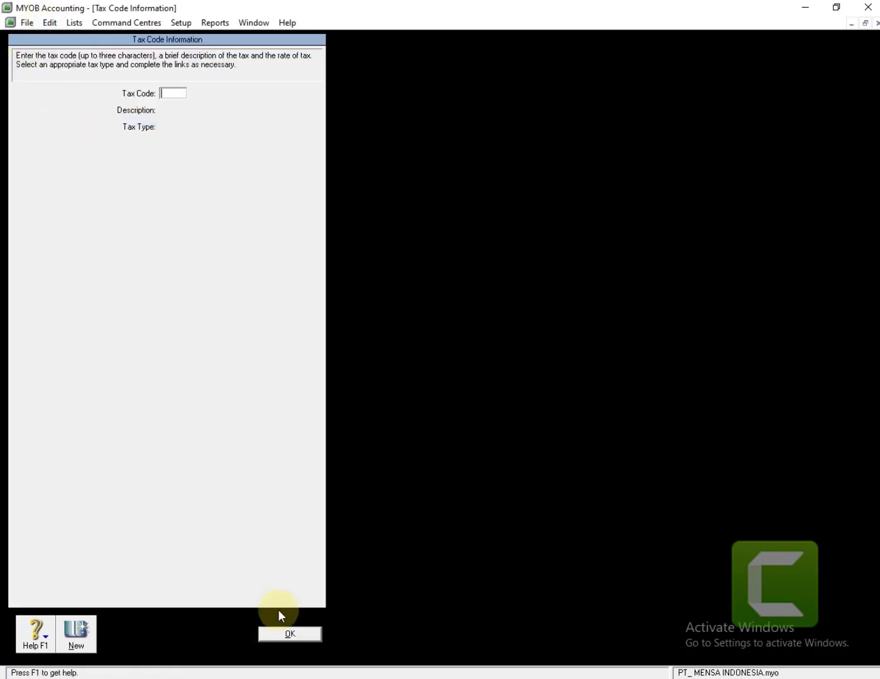
{"action": "left_click", "coordinate": [300, 638]}
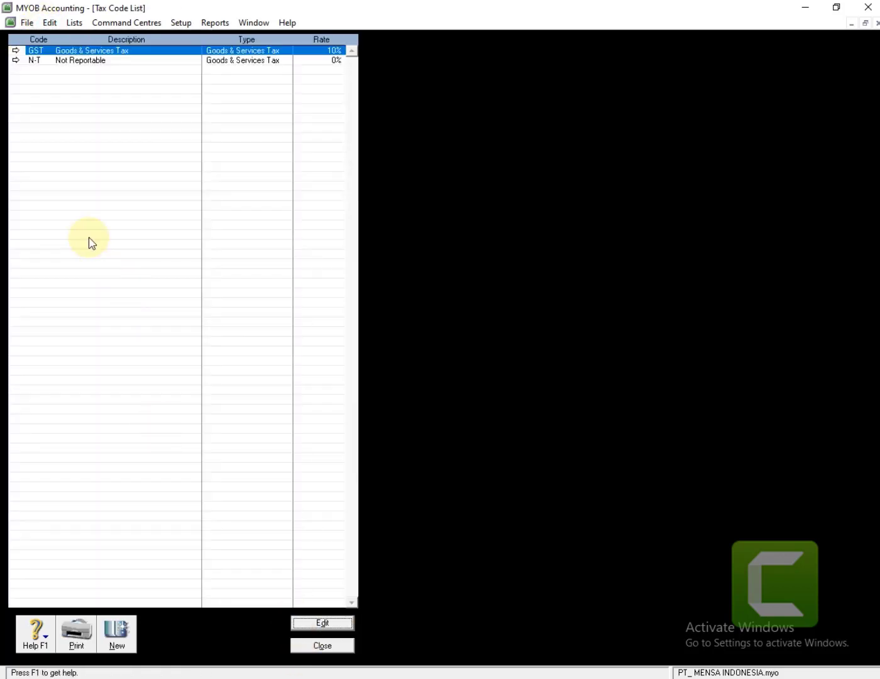
Change the GST tax code to PPN and set its description to PAJAK PERTAMBAHAN NILAI
{"action": "left_click", "coordinate": [46, 63]}
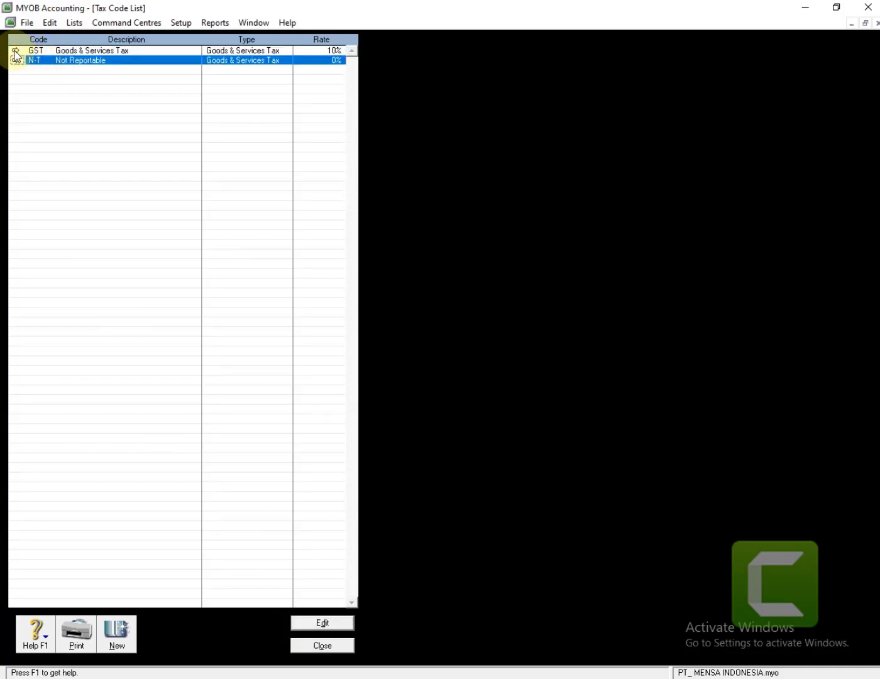
{"action": "left_click", "coordinate": [15, 52]}
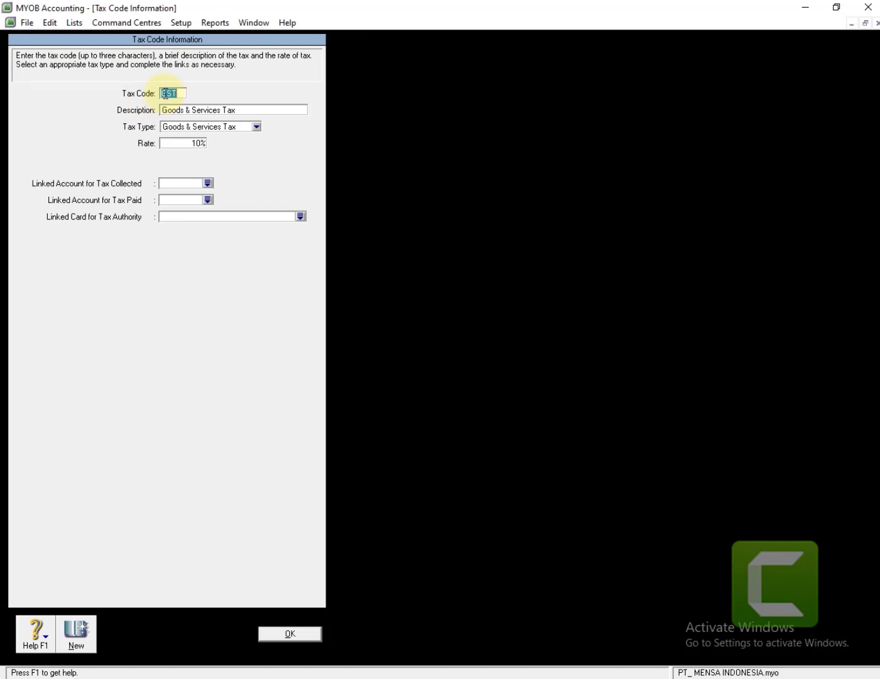
{"action": "type", "text": "PPN"}
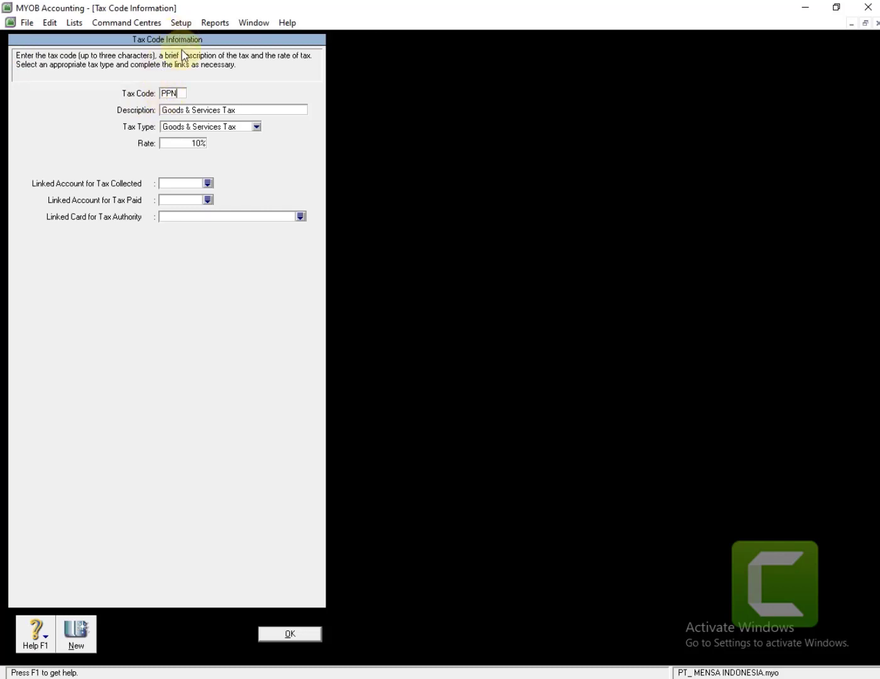
{"action": "left_click", "coordinate": [193, 111]}
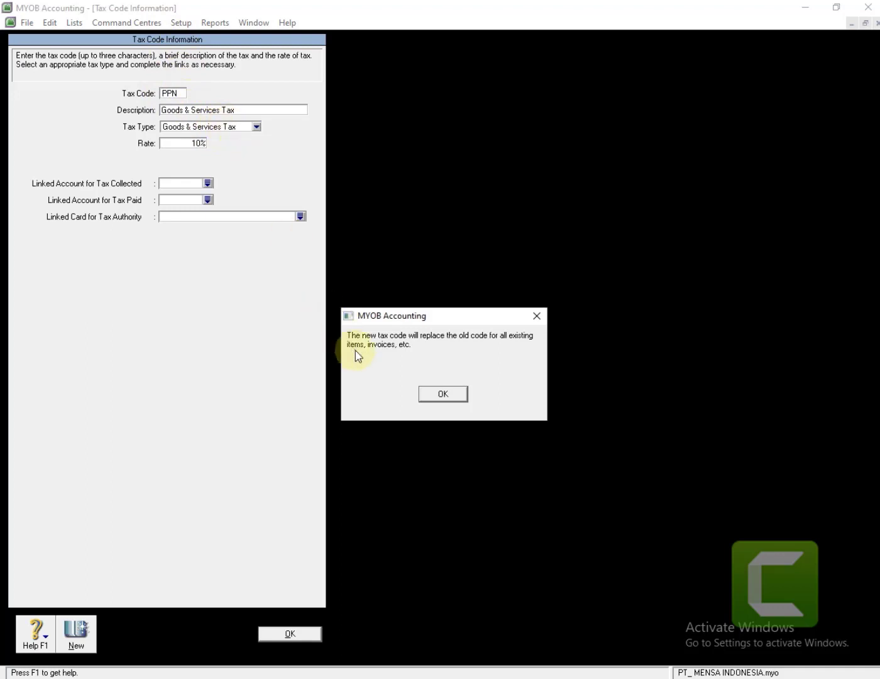
{"action": "left_click", "coordinate": [421, 396]}
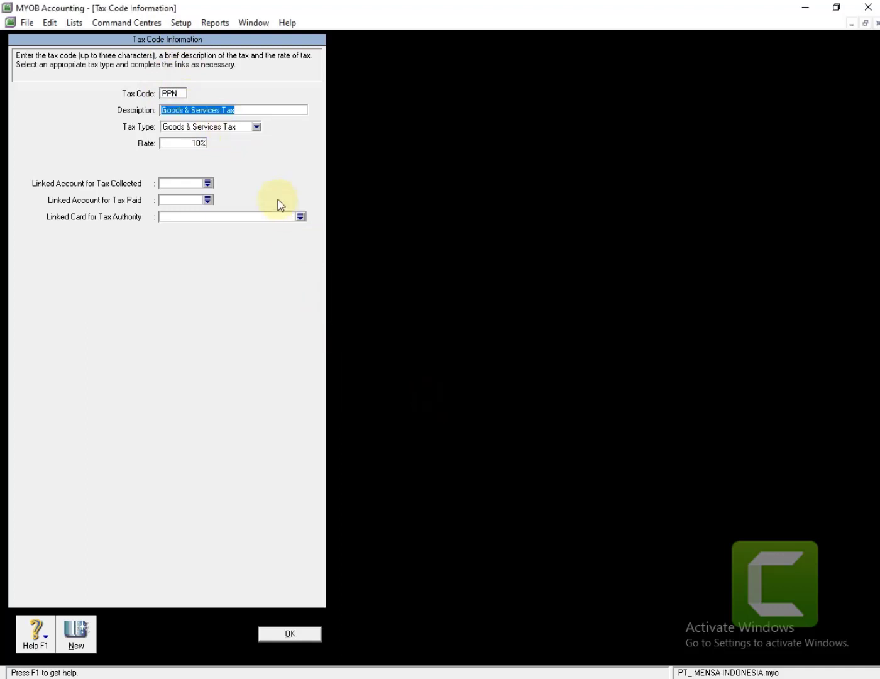
{"action": "type", "text": "PAJAK PERTAMBAHAN NILAI"}
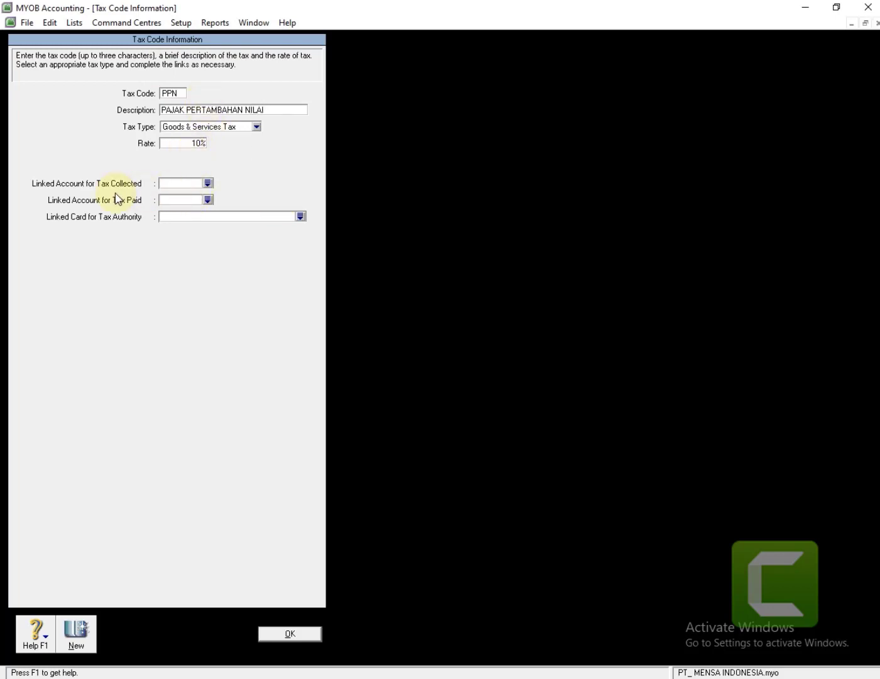
Link the PPN tax code's tax collected to 2-1130 Value Added Tax - Out and tax paid to 1-1190 Value Added Tax - In, and save it
{"action": "left_click", "coordinate": [207, 185]}
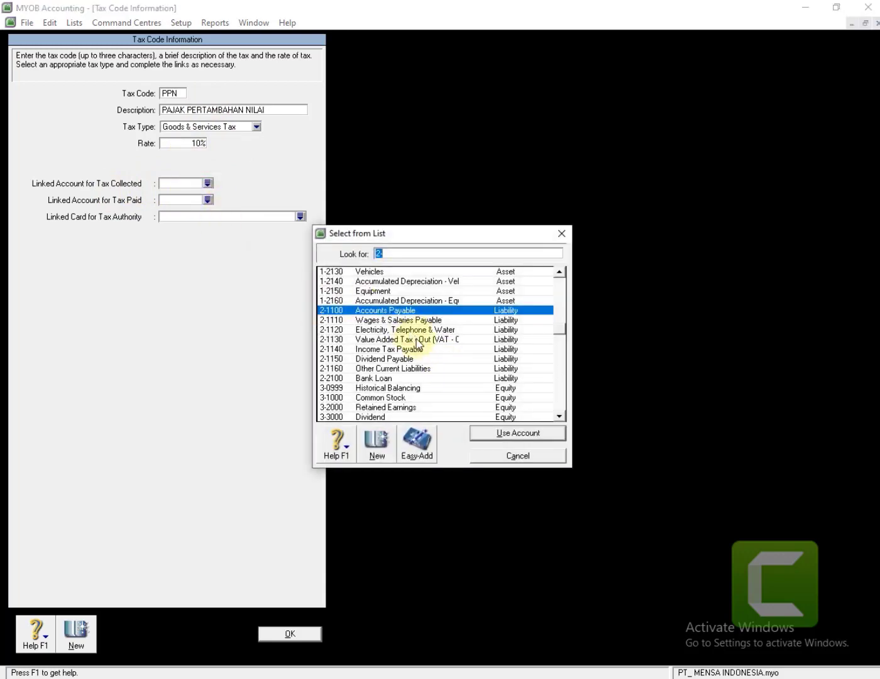
{"action": "double_click", "coordinate": [417, 340]}
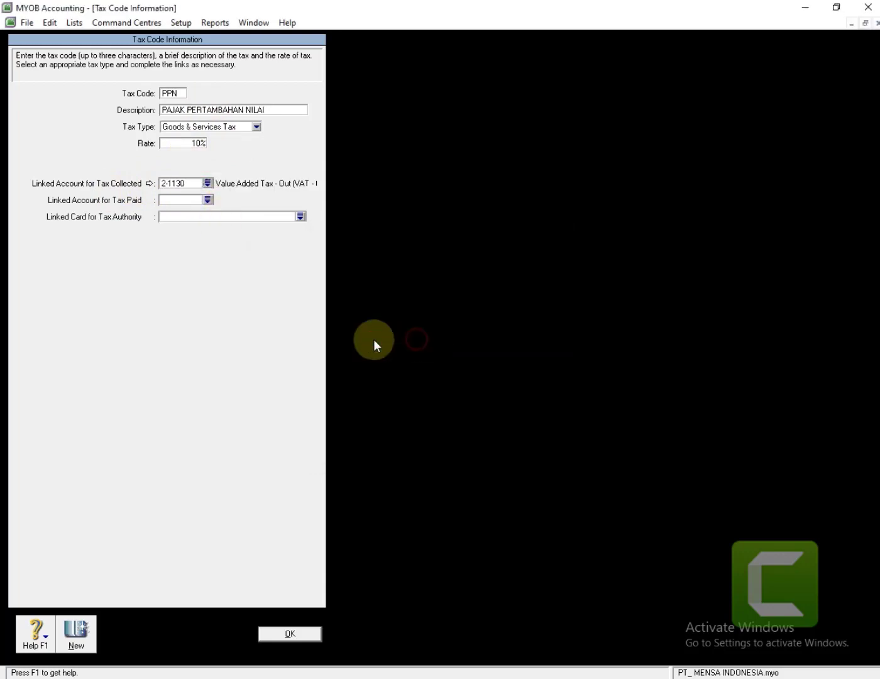
{"action": "left_click", "coordinate": [208, 200]}
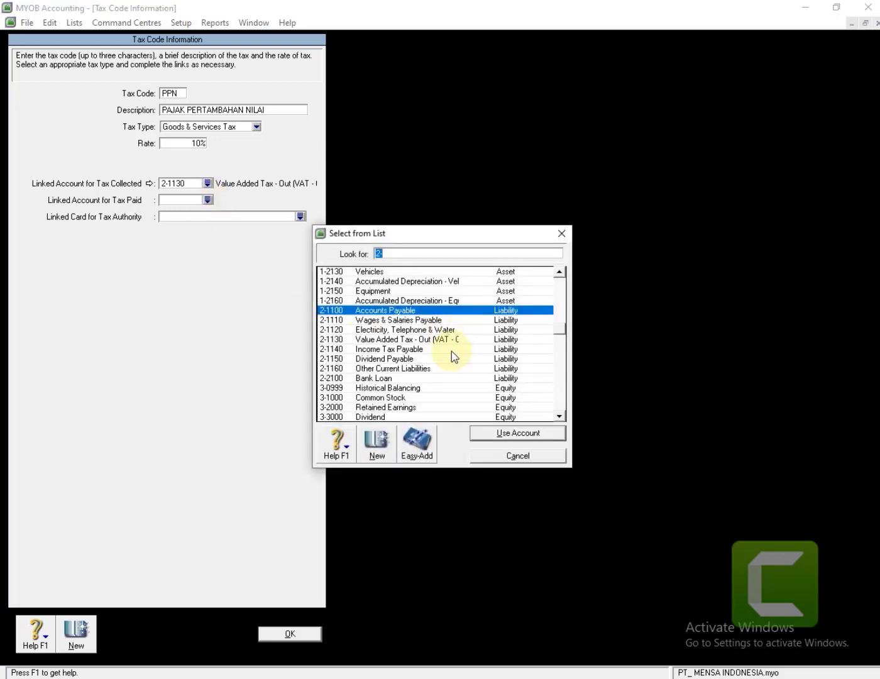
{"action": "scroll", "coordinate": [451, 352], "scroll_direction": "up", "scroll_amount": 5}
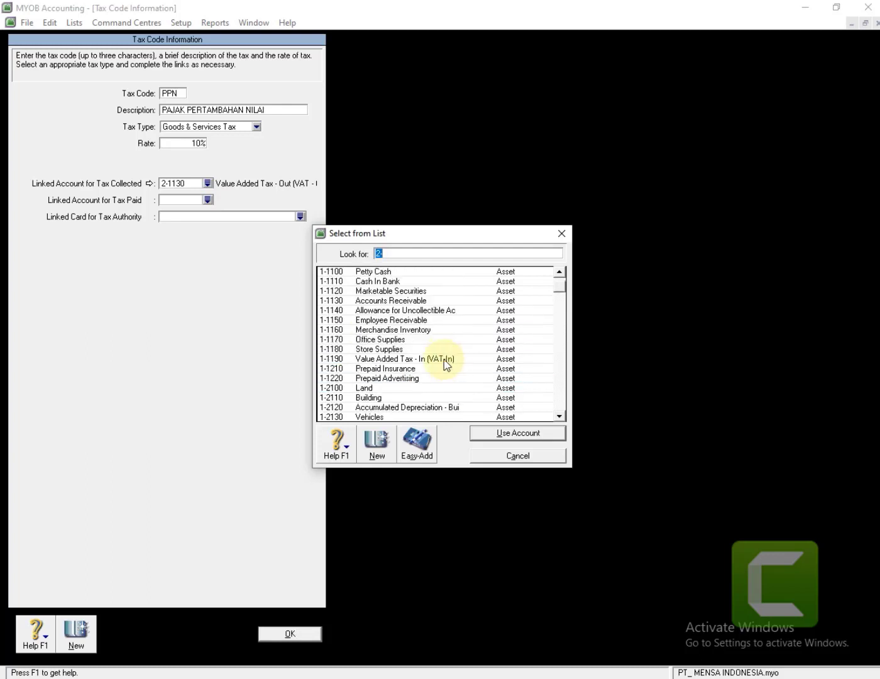
{"action": "double_click", "coordinate": [443, 360]}
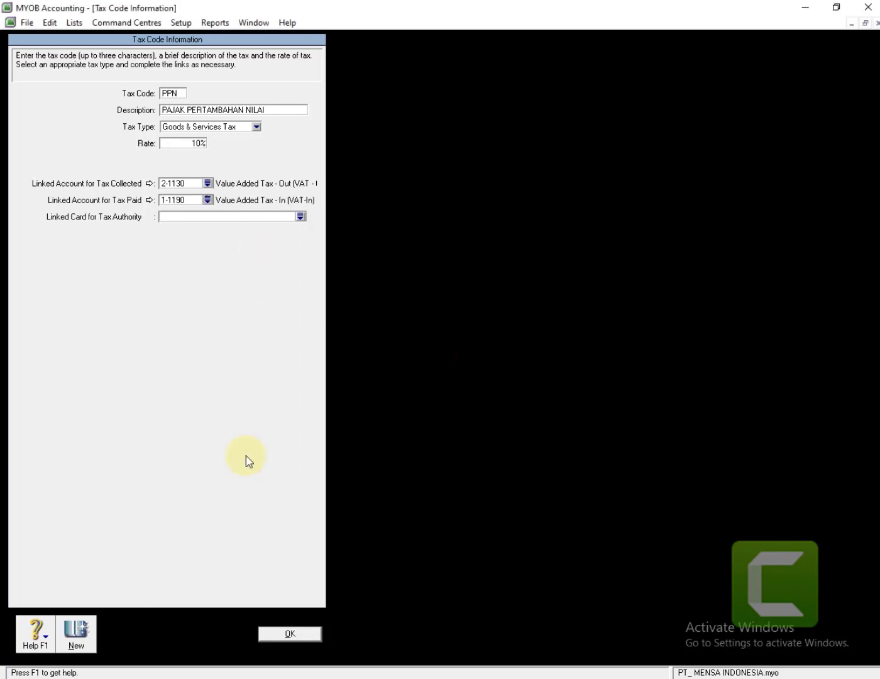
{"action": "left_click", "coordinate": [279, 633]}
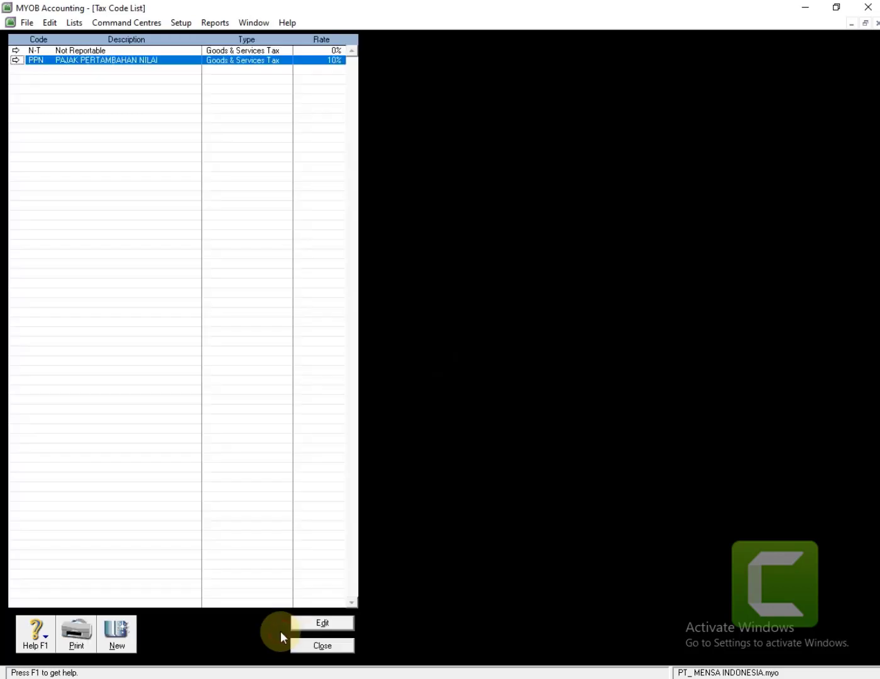
Change the description of the N-T tax code to NON PPN
{"action": "left_click", "coordinate": [17, 51]}
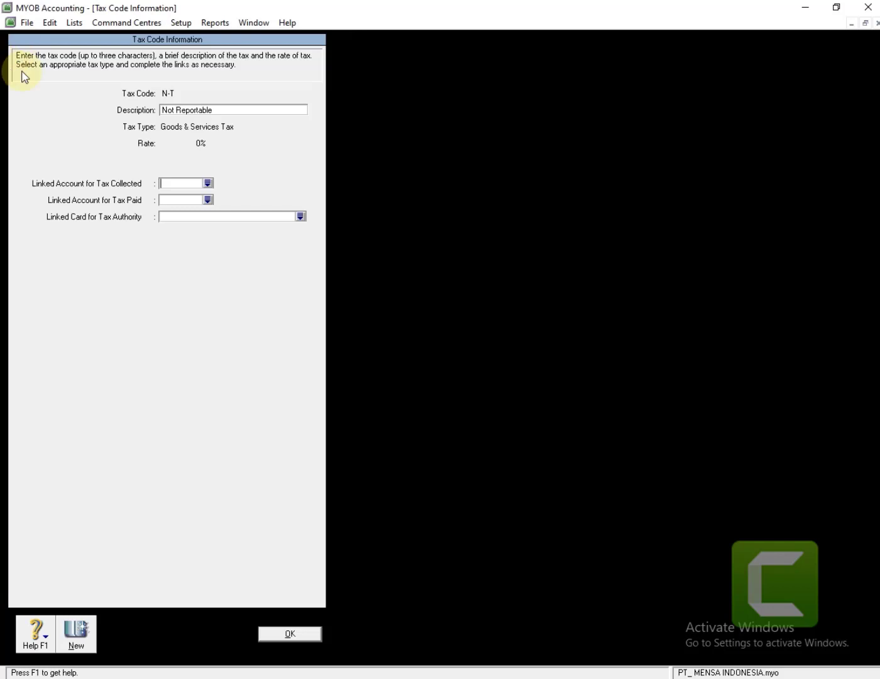
{"action": "double_click", "coordinate": [192, 111]}
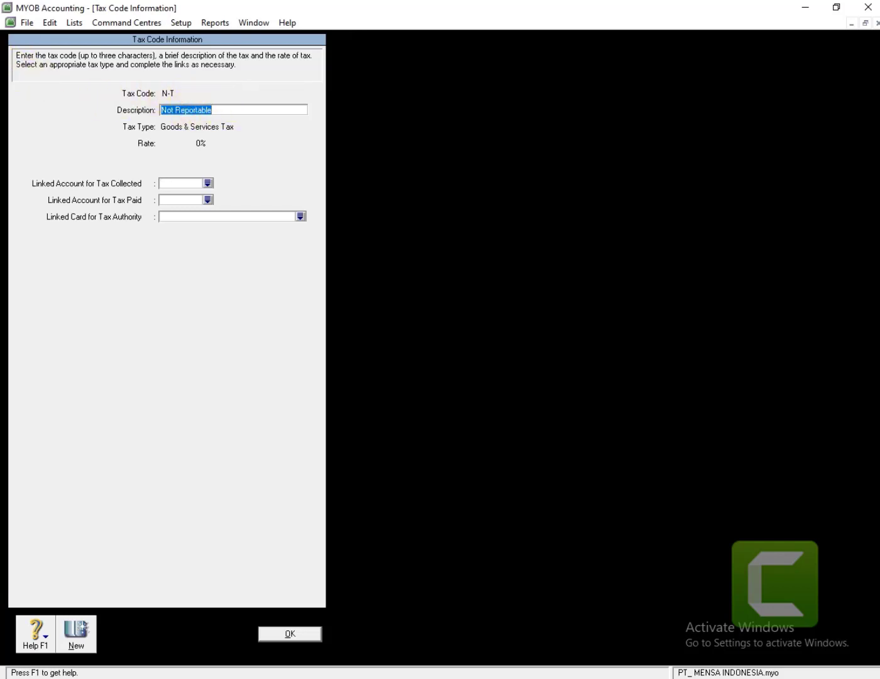
{"action": "type", "text": "NON PPN"}
Link N-T's tax collected to 2-1130 Value Added Tax - Out and tax paid to 1-1190 Value Added Tax - In, and close the tax code list
{"action": "left_click", "coordinate": [208, 183]}
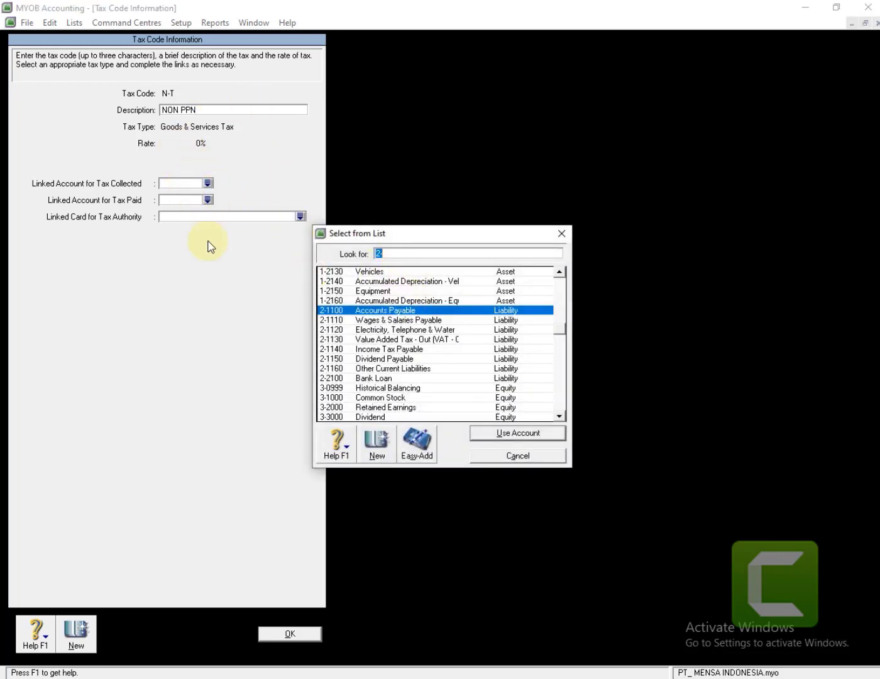
{"action": "double_click", "coordinate": [425, 340]}
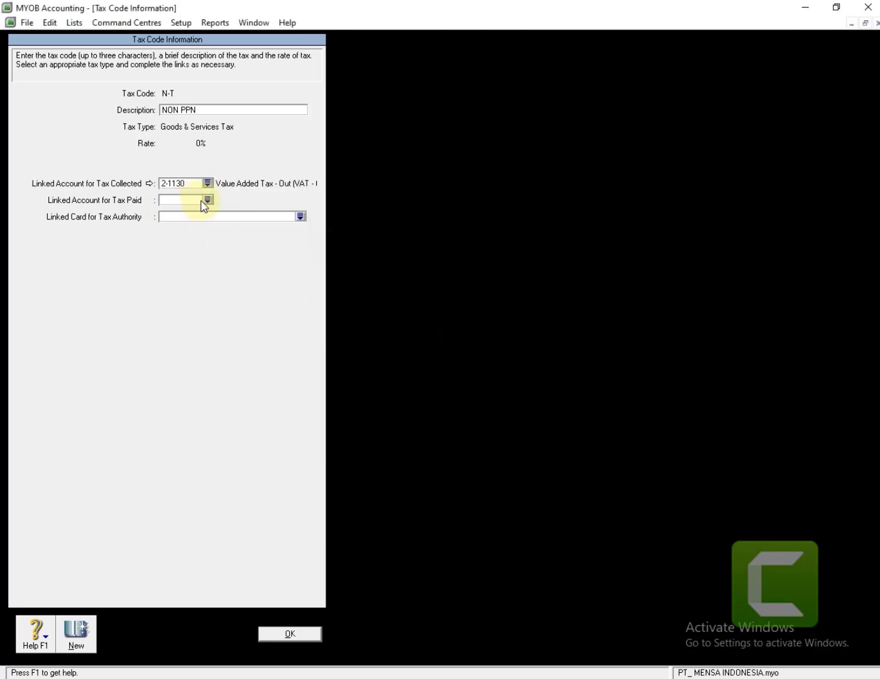
{"action": "left_click", "coordinate": [208, 200]}
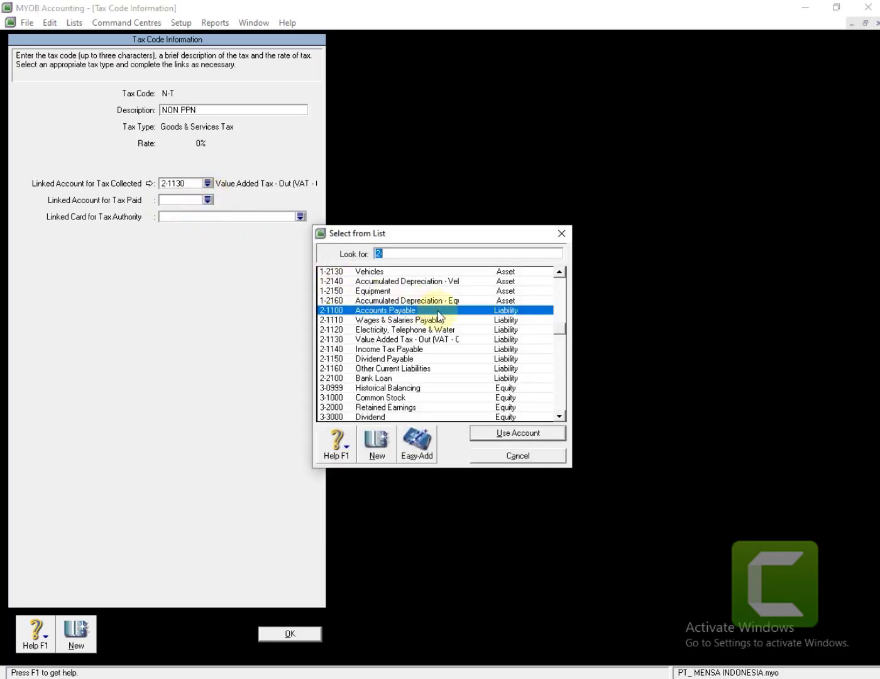
{"action": "scroll", "coordinate": [437, 317], "scroll_direction": "up", "scroll_amount": 3}
{"action": "scroll", "coordinate": [434, 316], "scroll_direction": "up", "scroll_amount": 2}
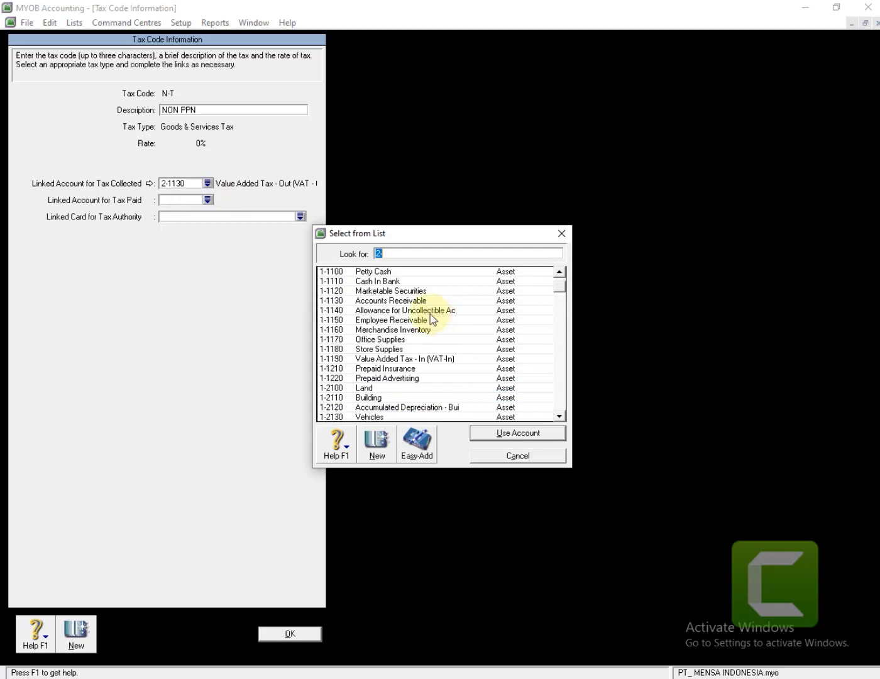
{"action": "double_click", "coordinate": [421, 359]}
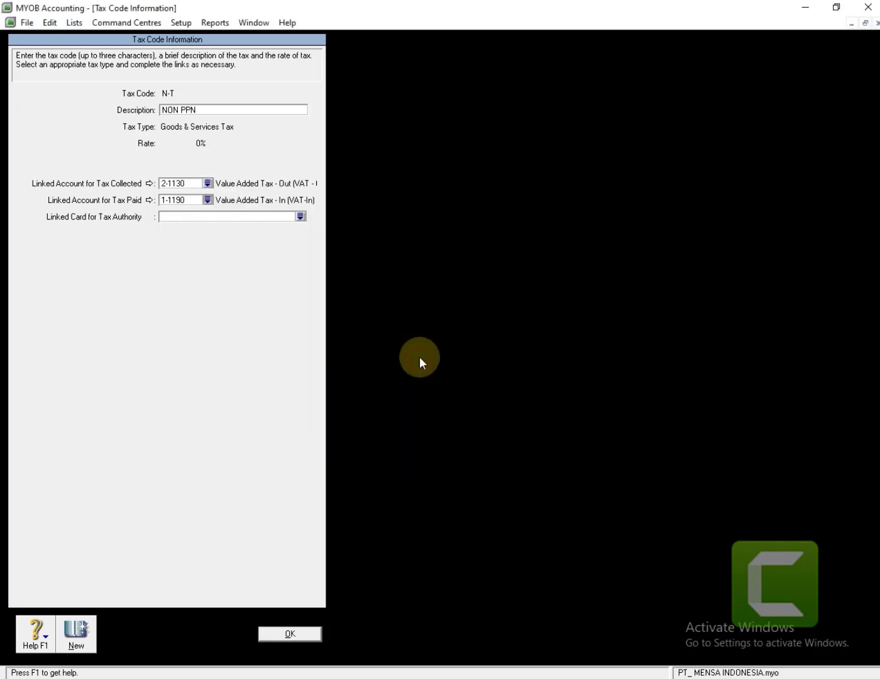
{"action": "left_click", "coordinate": [301, 634]}
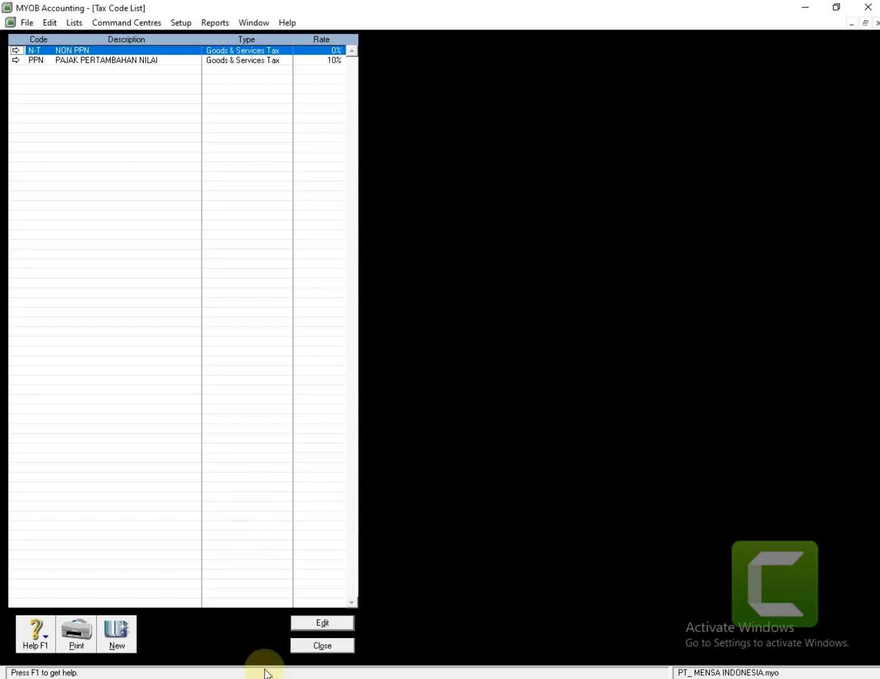
{"action": "left_click", "coordinate": [323, 647]}
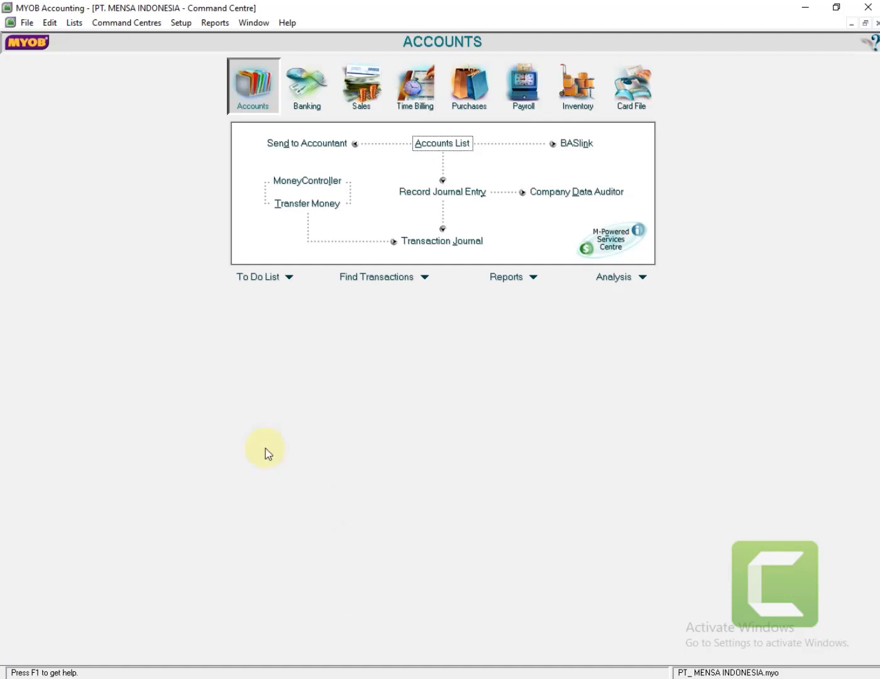
Set the accounts and banking linked account for undeposited funds to 1-1110 Cash In Bank and save the linked accounts
{"action": "left_click", "coordinate": [180, 25]}
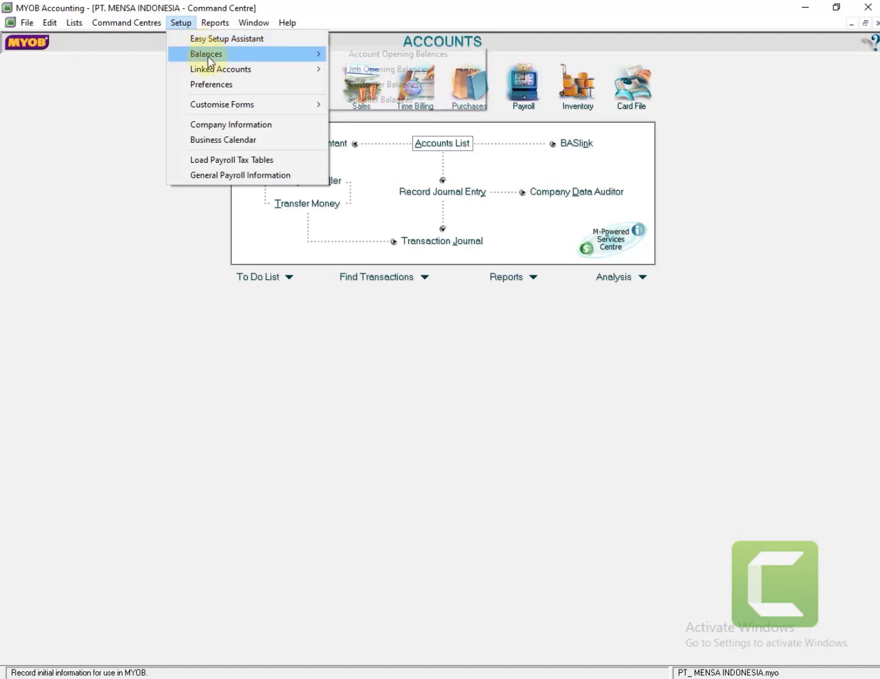
{"action": "mouse_move", "coordinate": [245, 70]}
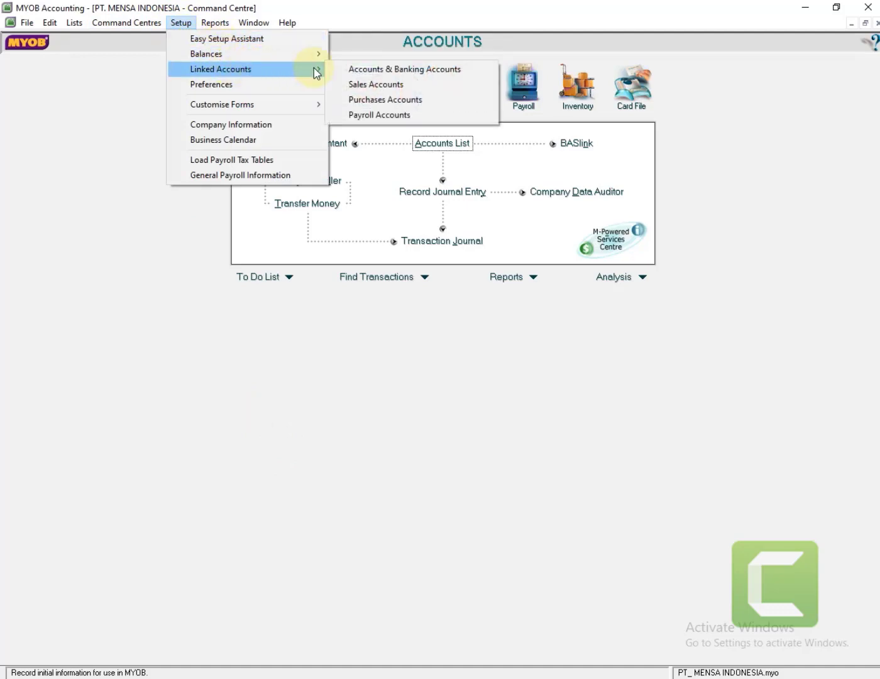
{"action": "left_click", "coordinate": [368, 72]}
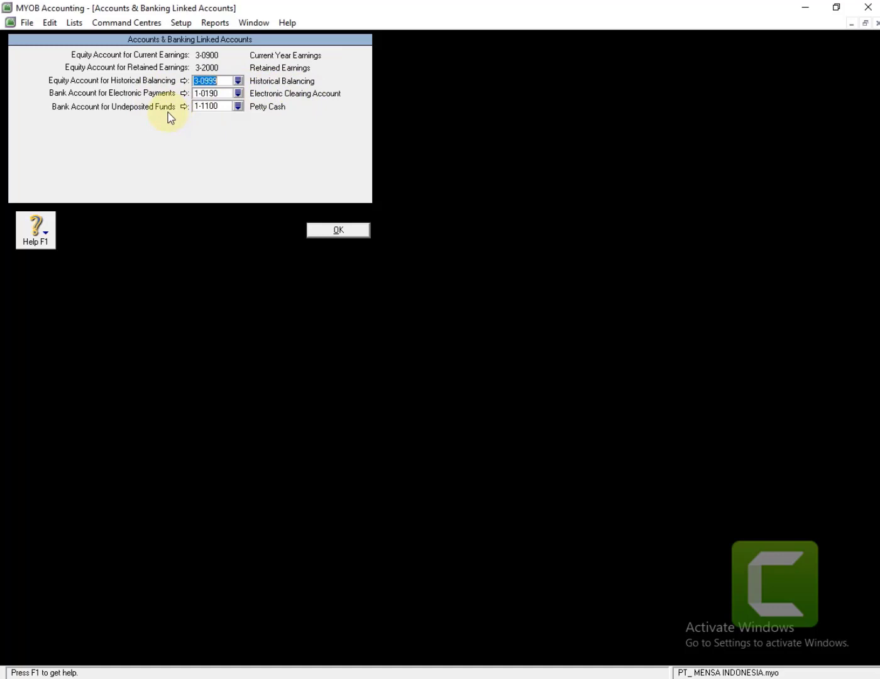
{"action": "left_click", "coordinate": [238, 106]}
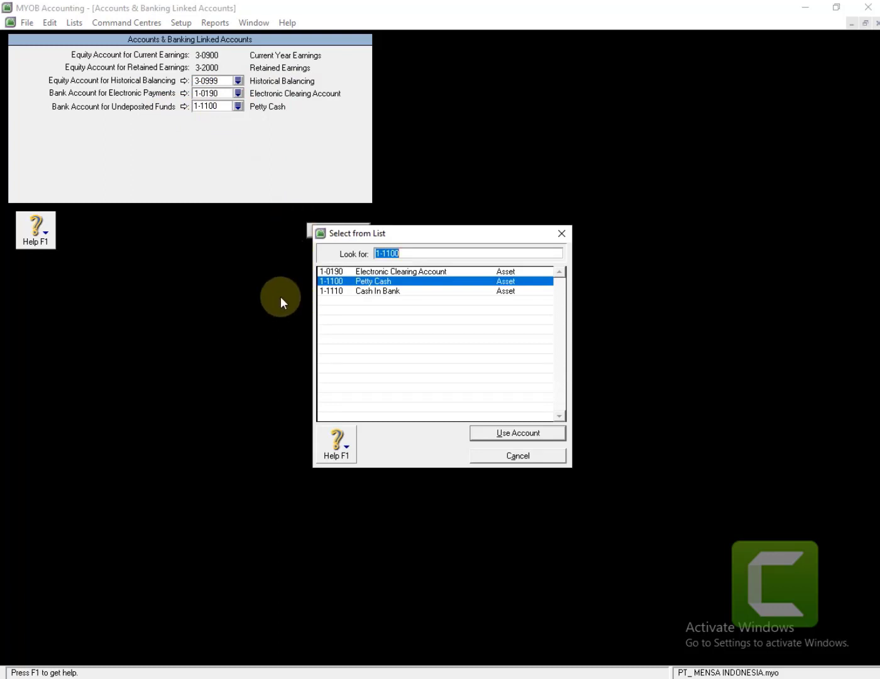
{"action": "double_click", "coordinate": [362, 291]}
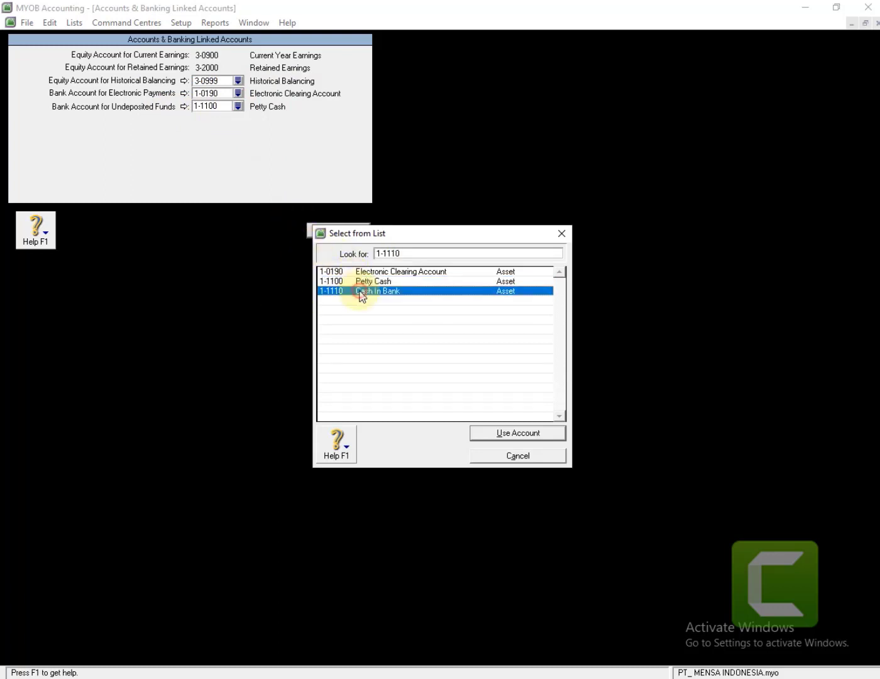
{"action": "left_click", "coordinate": [476, 411]}
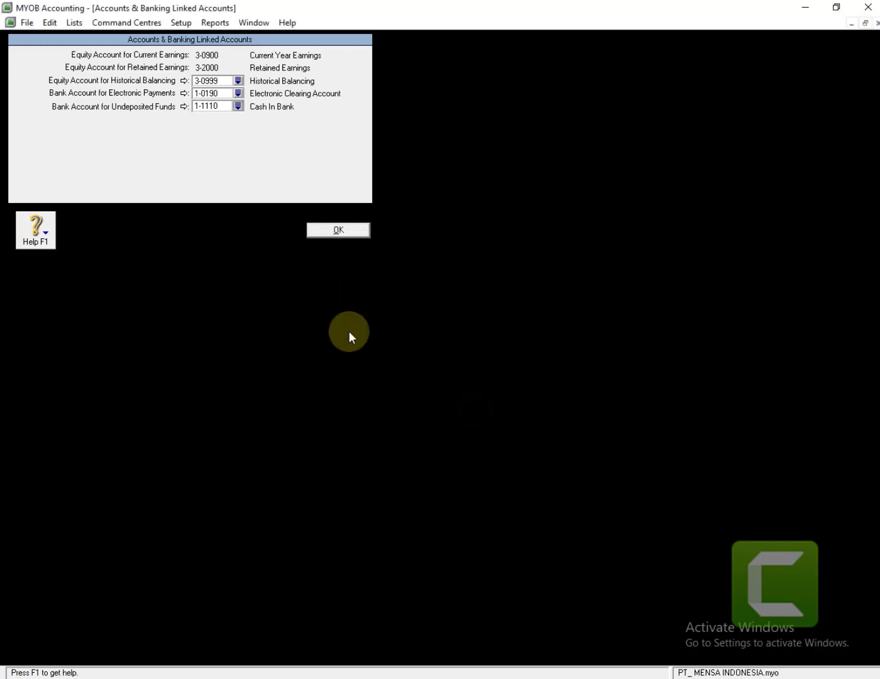
{"action": "left_click", "coordinate": [328, 231]}
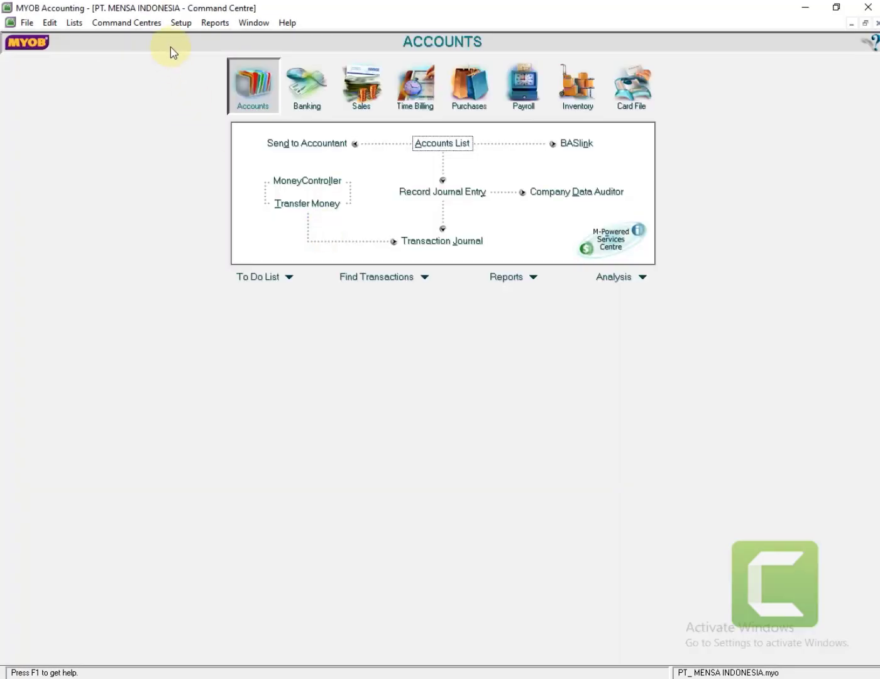
Check the sales linked accounts for receivables and customer receipts, and the purchases linked accounts for payables and paying bills
{"action": "left_click", "coordinate": [174, 27]}
{"action": "mouse_move", "coordinate": [299, 69]}
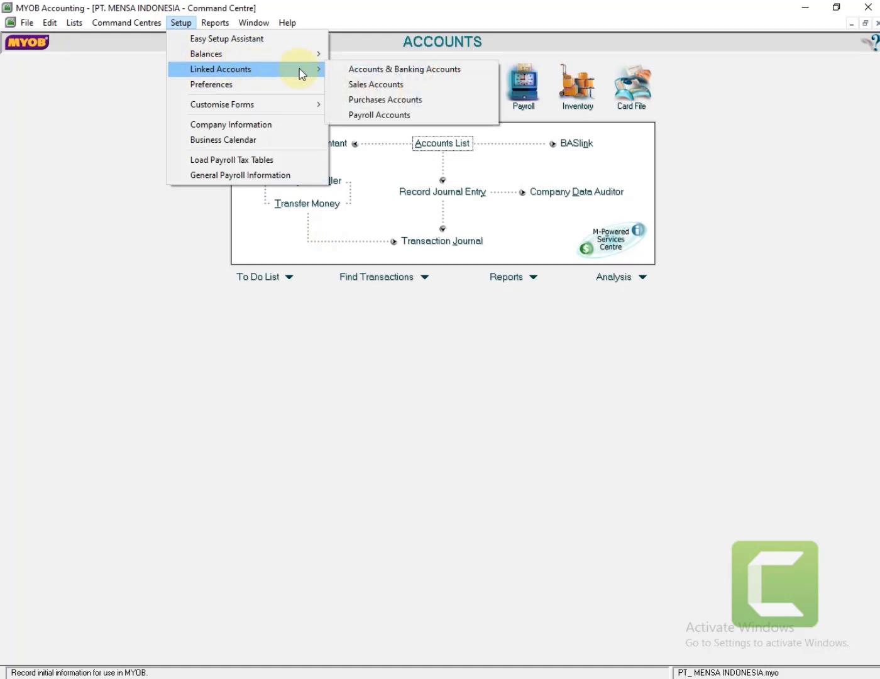
{"action": "left_click", "coordinate": [367, 84]}
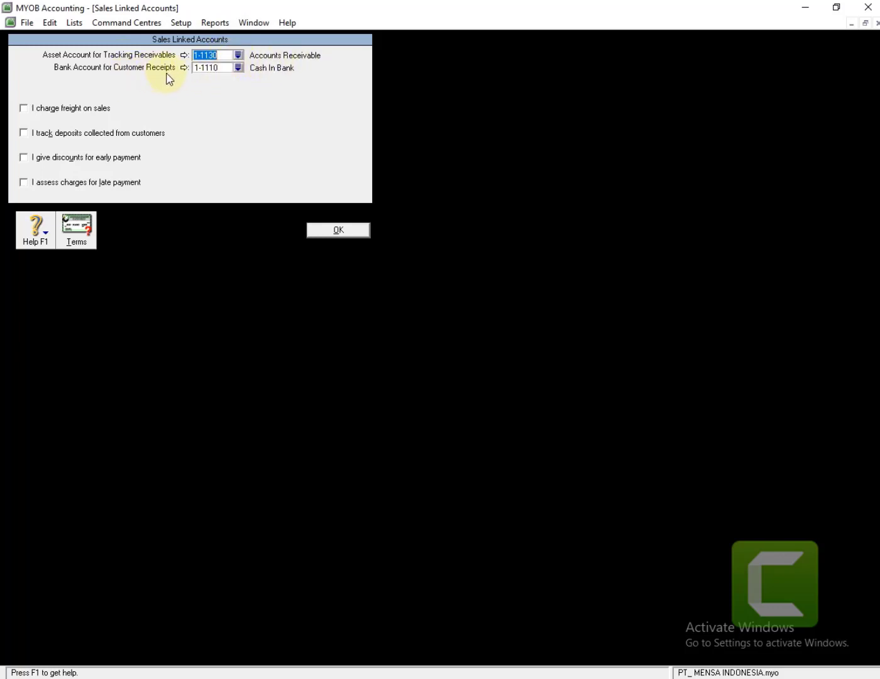
{"action": "left_click", "coordinate": [338, 229]}
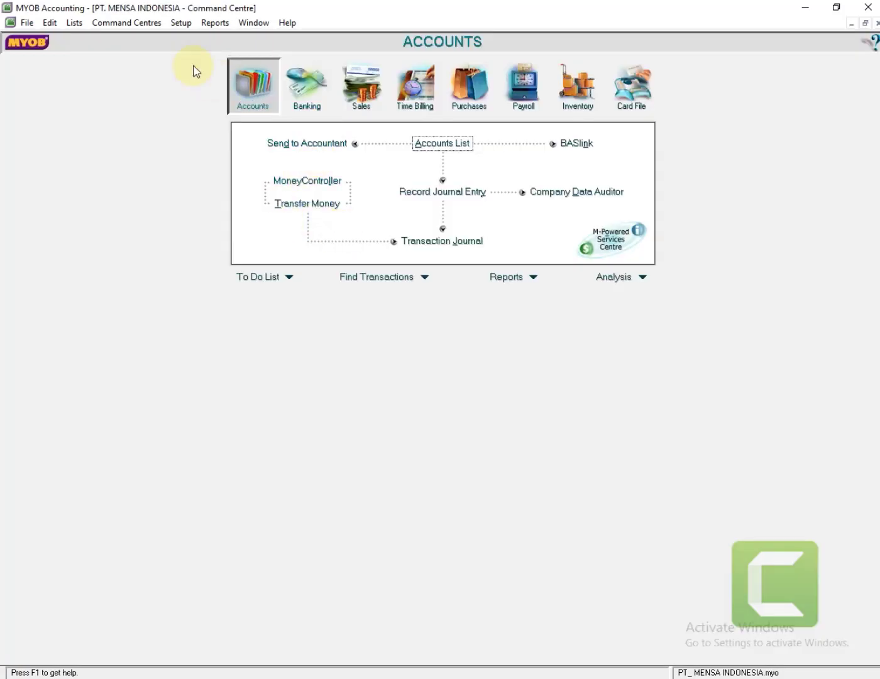
{"action": "left_click", "coordinate": [181, 22]}
{"action": "mouse_move", "coordinate": [218, 71]}
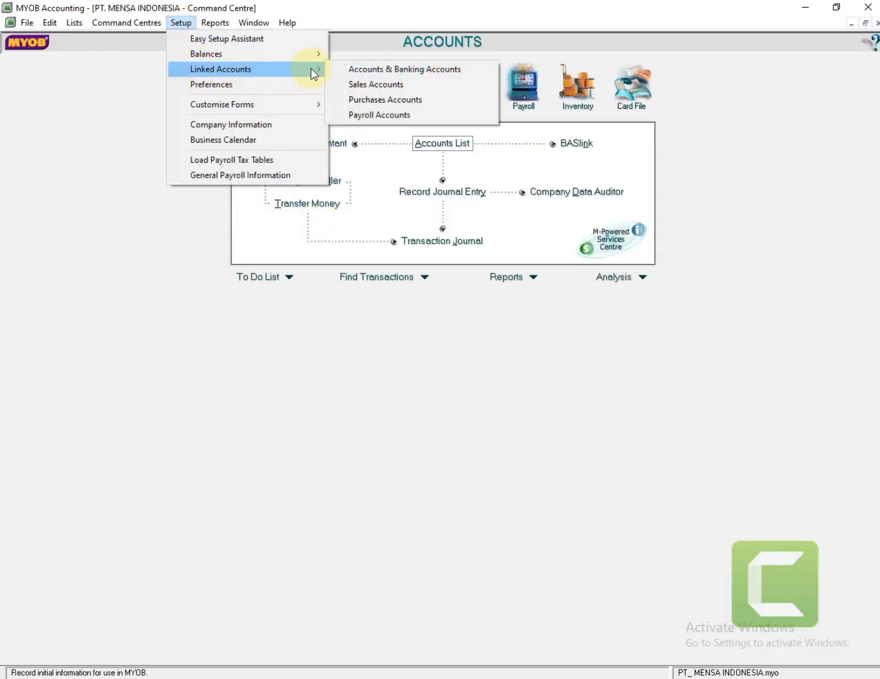
{"action": "left_click", "coordinate": [355, 98]}
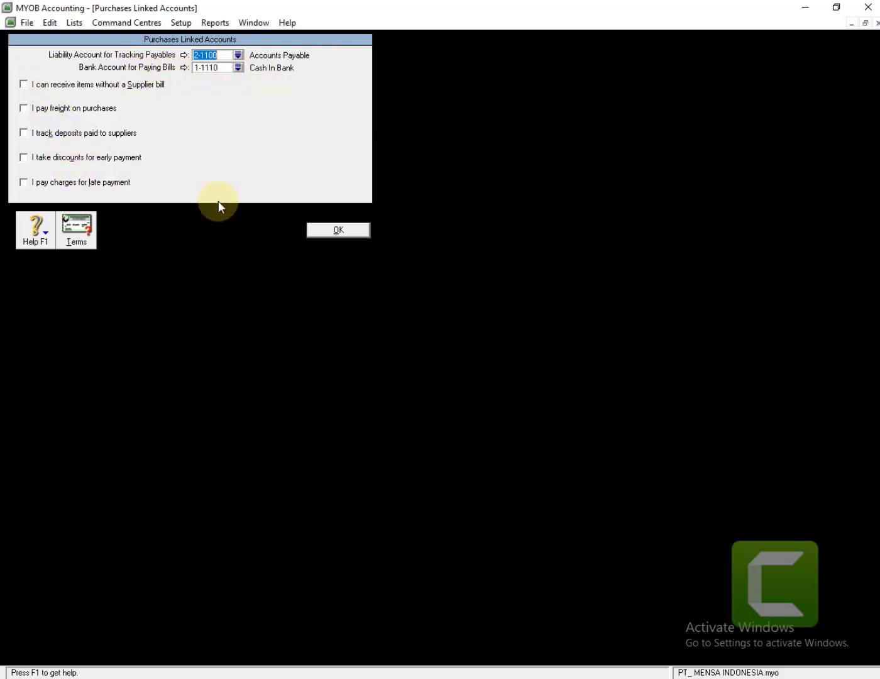
{"action": "left_click", "coordinate": [319, 230]}
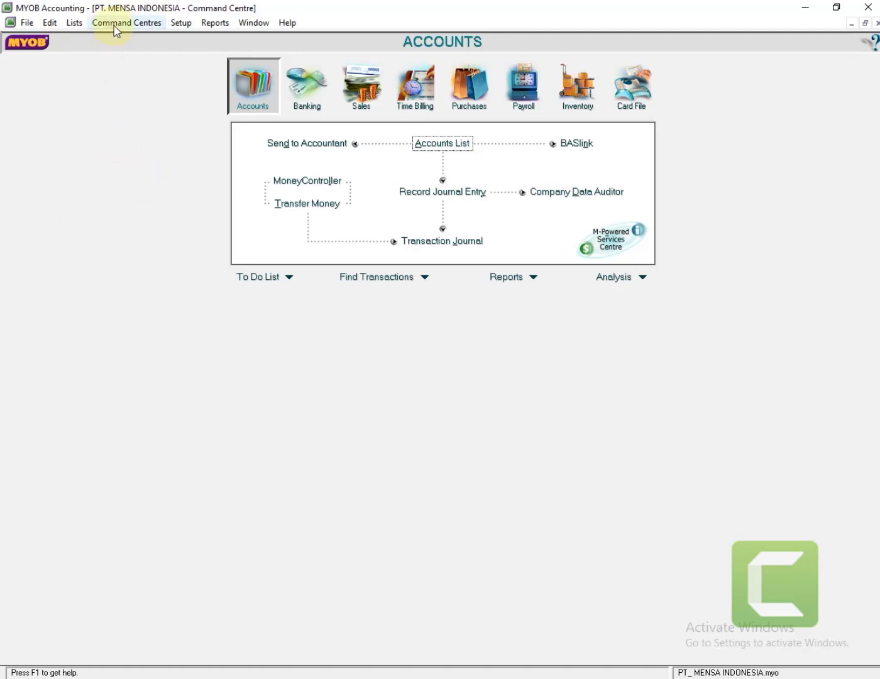
{"action": "left_click", "coordinate": [182, 23]}
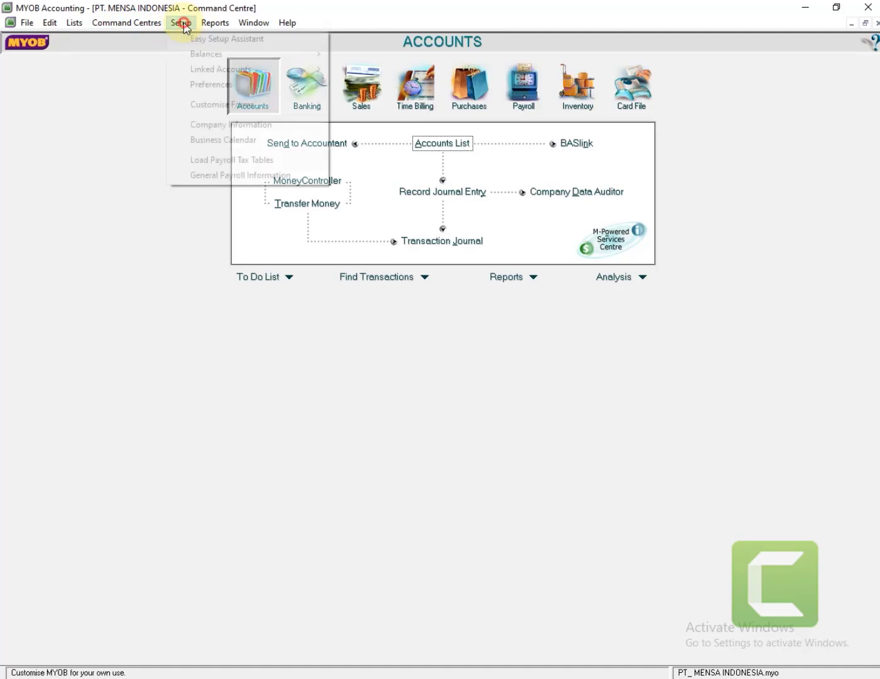
{"action": "mouse_move", "coordinate": [126, 23]}
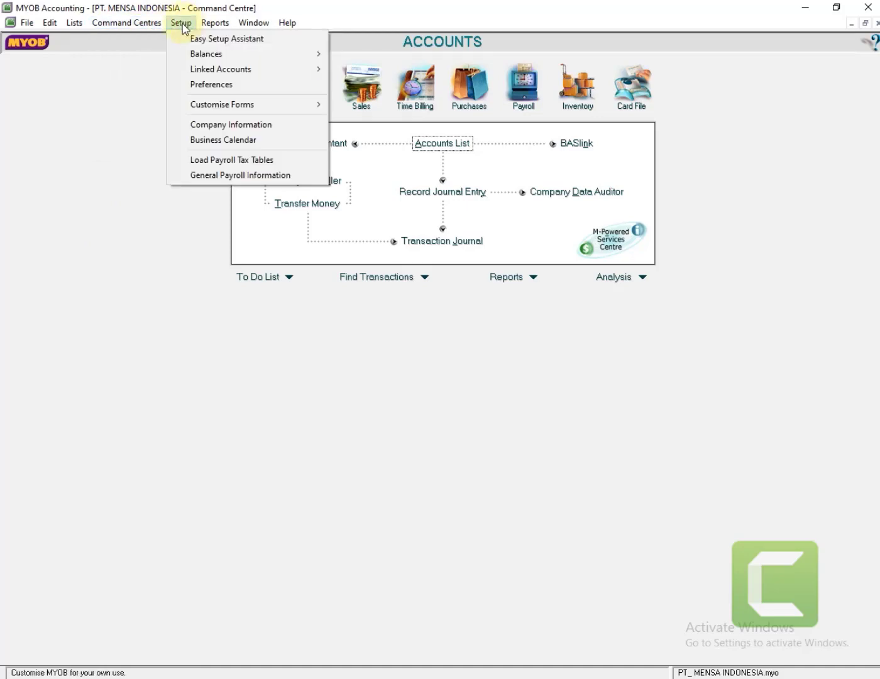
{"action": "left_click", "coordinate": [107, 175]}
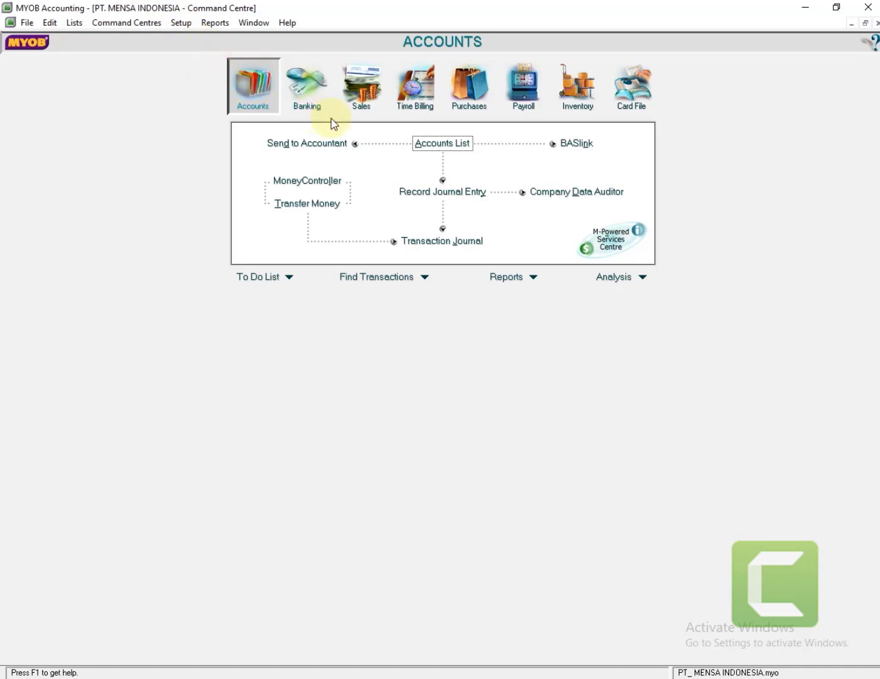
Review the balances of all accounts in the accounts list and return to the command centre
{"action": "left_click", "coordinate": [477, 149]}
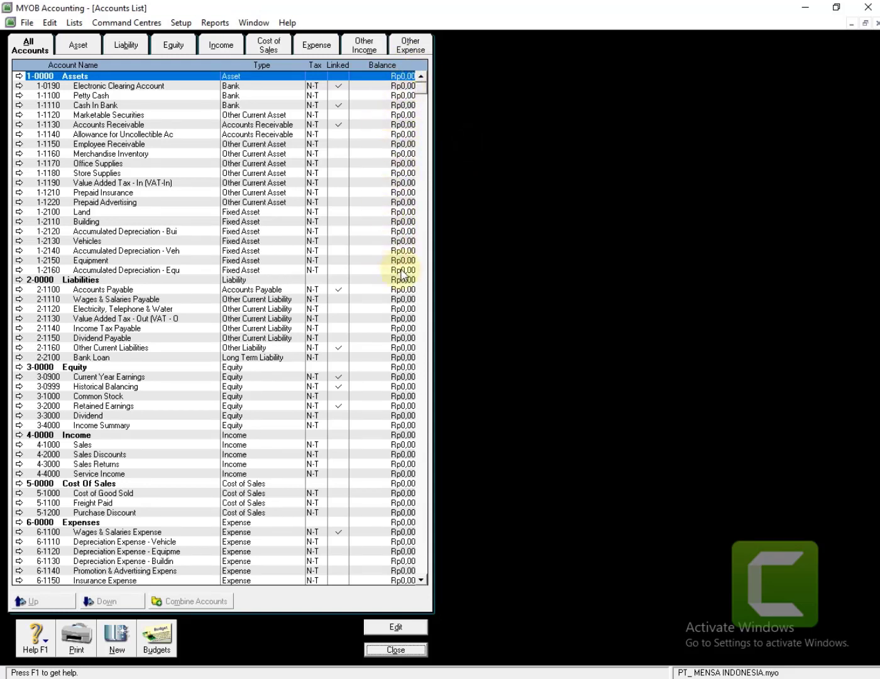
{"action": "left_click", "coordinate": [385, 651]}
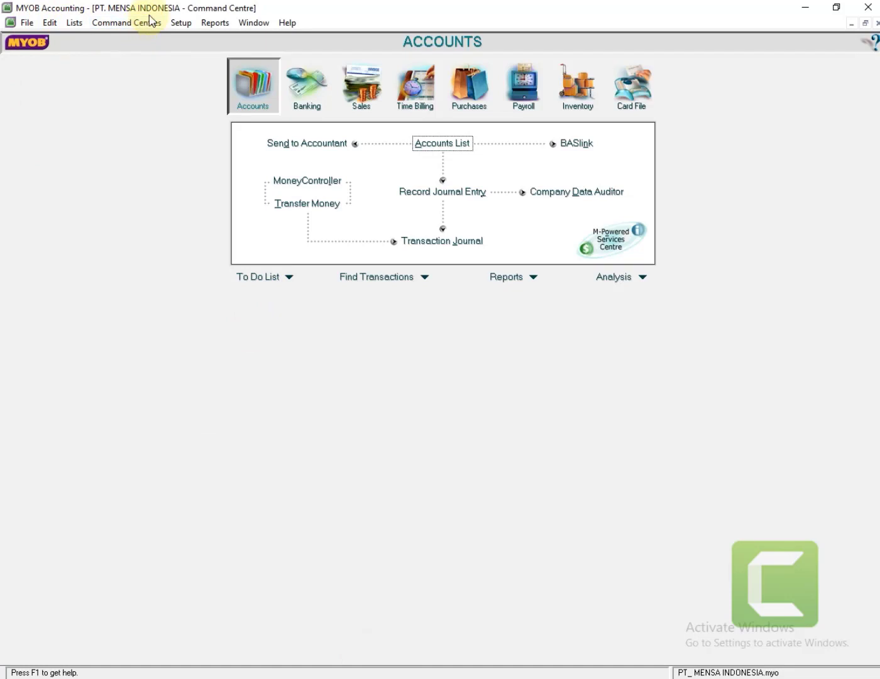
Open the account opening balances for entry
{"action": "left_click", "coordinate": [182, 26]}
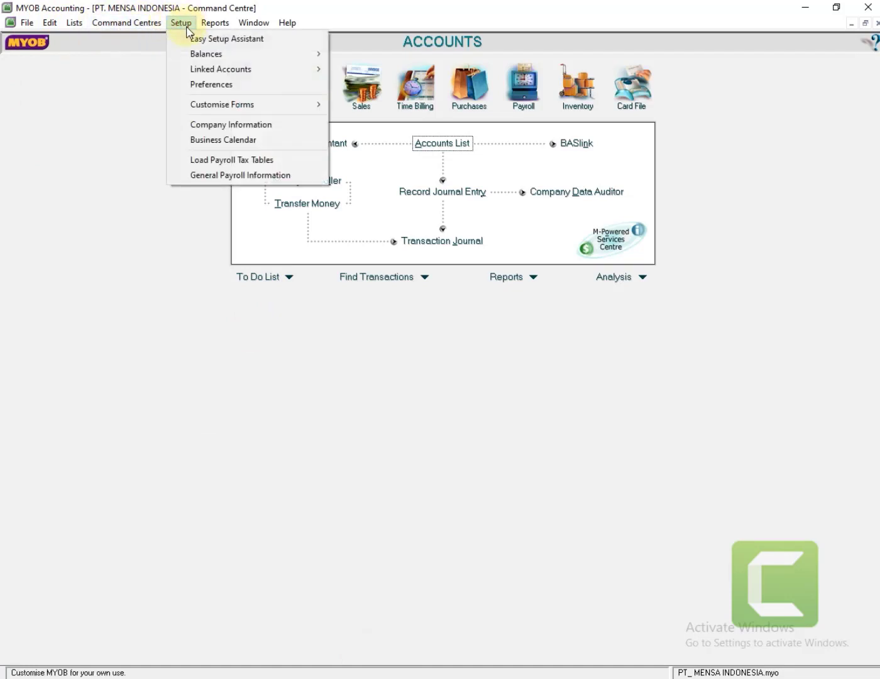
{"action": "mouse_move", "coordinate": [256, 55]}
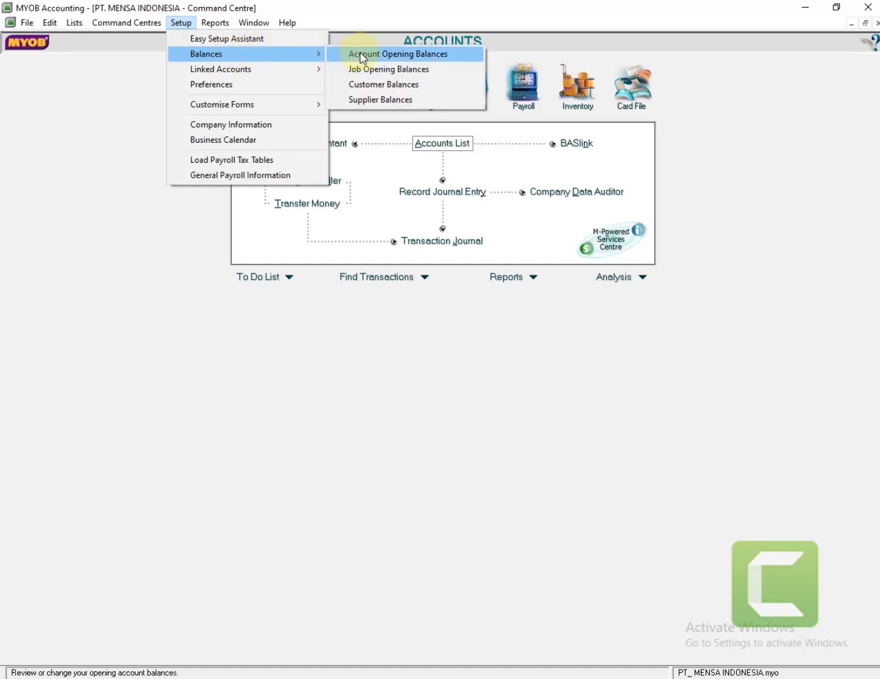
{"action": "left_click", "coordinate": [88, 154]}
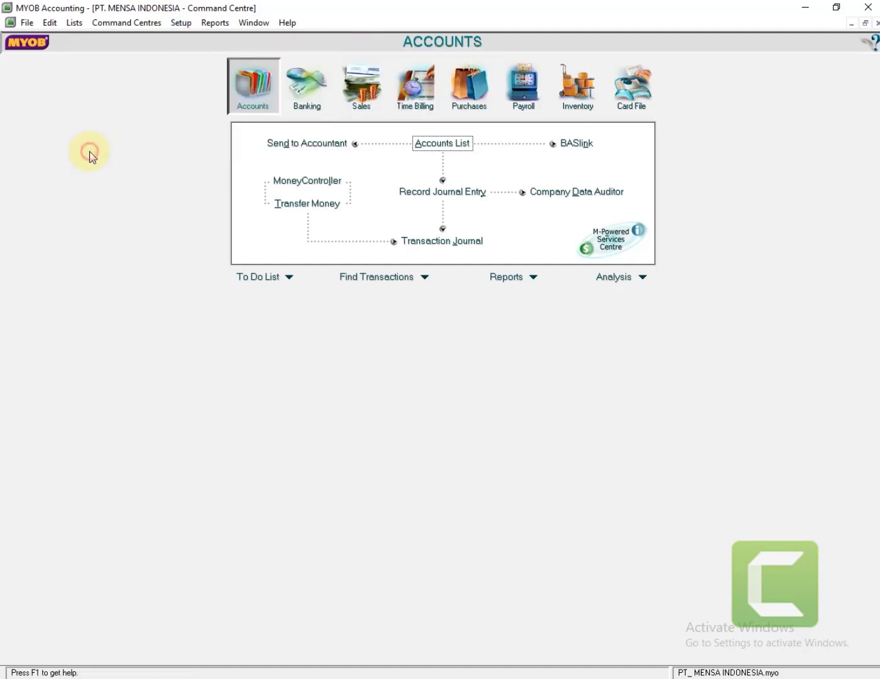
{"action": "left_click", "coordinate": [180, 24]}
{"action": "mouse_move", "coordinate": [298, 54]}
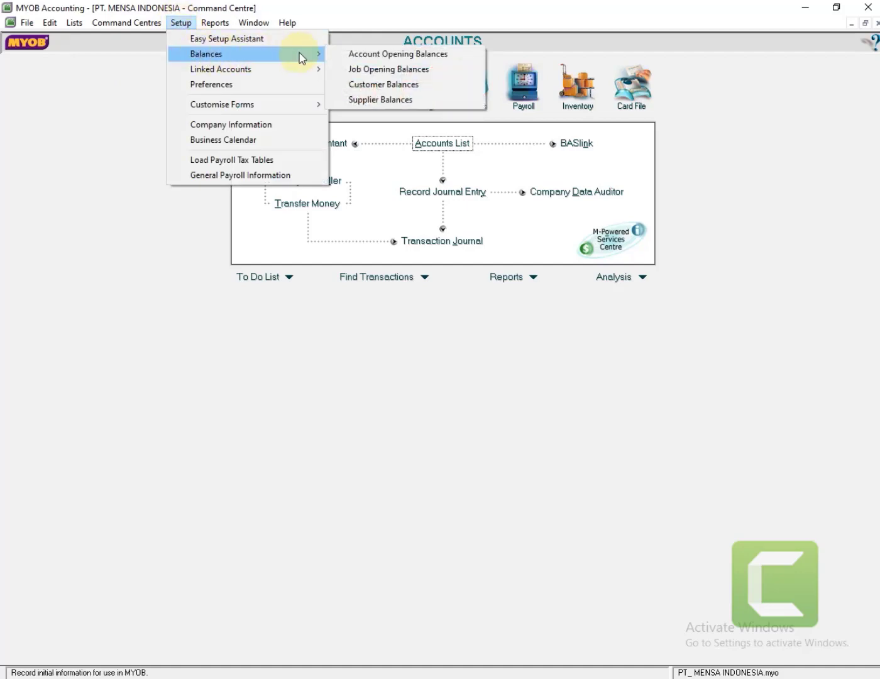
{"action": "left_click", "coordinate": [346, 57]}
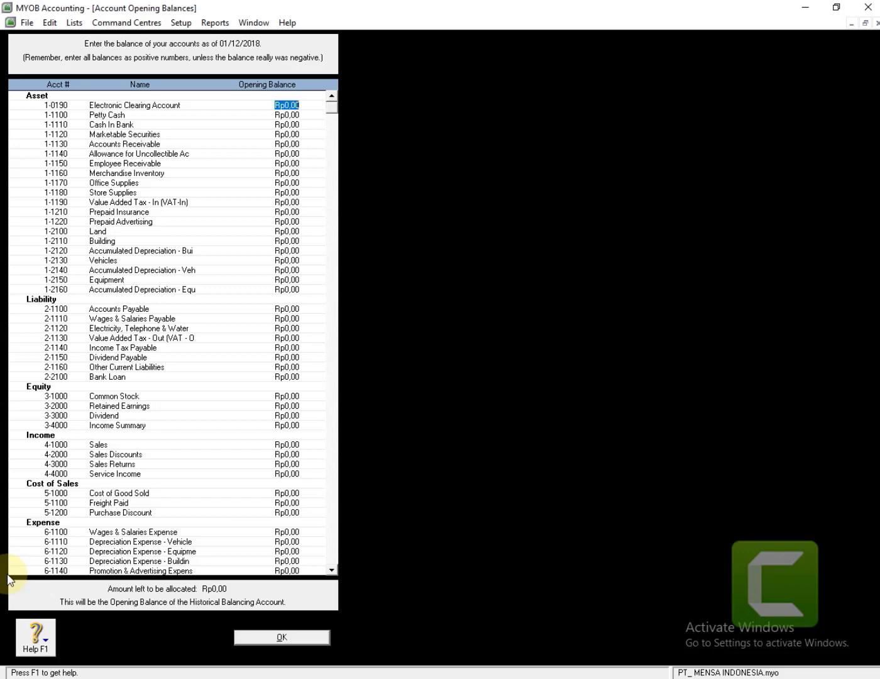
Go through the opening balance rows from Electronic Clearing Account down to Retained Earnings
{"action": "key", "text": "Tab"}
{"action": "key", "text": "Tab"}
{"action": "key", "text": "Tab"}
{"action": "key", "text": "Tab"}
{"action": "key", "text": "Tab"}
{"action": "key", "text": "Tab"}
{"action": "key", "text": "Tab"}
{"action": "key", "text": "Tab"}
{"action": "key", "text": "Tab"}
{"action": "key", "text": "Tab"}
{"action": "key", "text": "Tab"}
{"action": "key", "text": "Tab"}
{"action": "key", "text": "Tab"}
{"action": "key", "text": "Tab"}
{"action": "key", "text": "Tab"}
{"action": "key", "text": "Tab"}
{"action": "key", "text": "Tab"}
{"action": "key", "text": "Tab"}
{"action": "key", "text": "Tab"}
{"action": "key", "text": "Tab"}
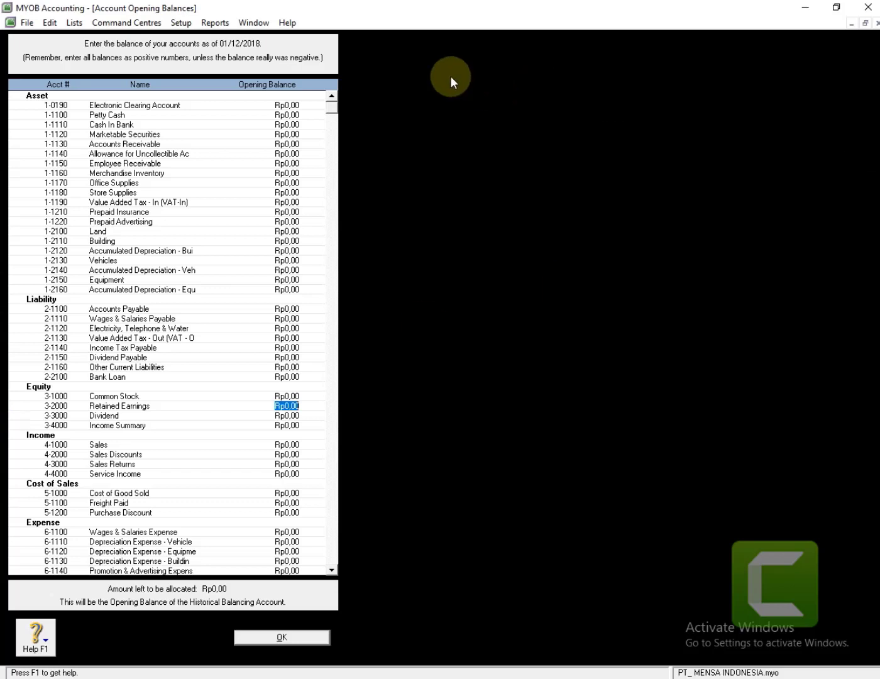
Enter opening balances of Rp5.000.000 for Petty Cash and Rp1.255.841.063 for Cash In Bank
{"action": "left_click", "coordinate": [298, 114]}
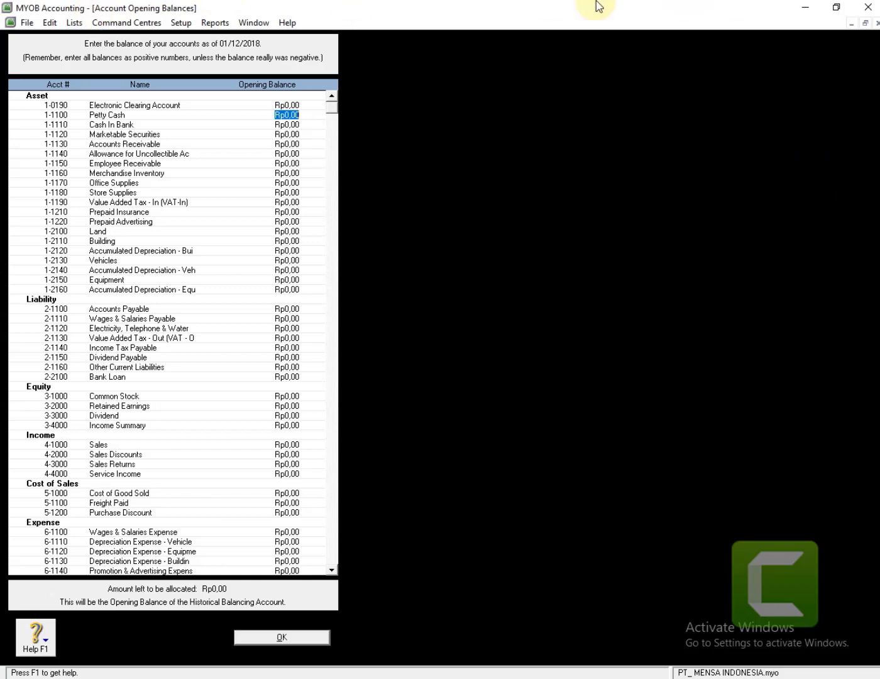
{"action": "type", "text": "5."}
{"action": "type", "text": "000.000"}
{"action": "key", "text": "Tab"}
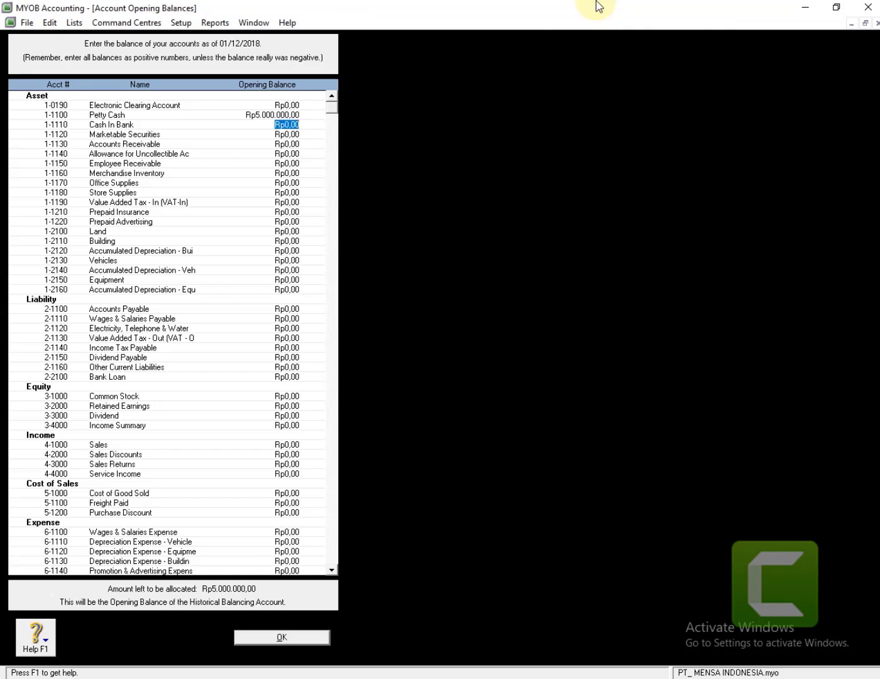
{"action": "type", "text": "1255841063"}
{"action": "key", "text": "Tab"}
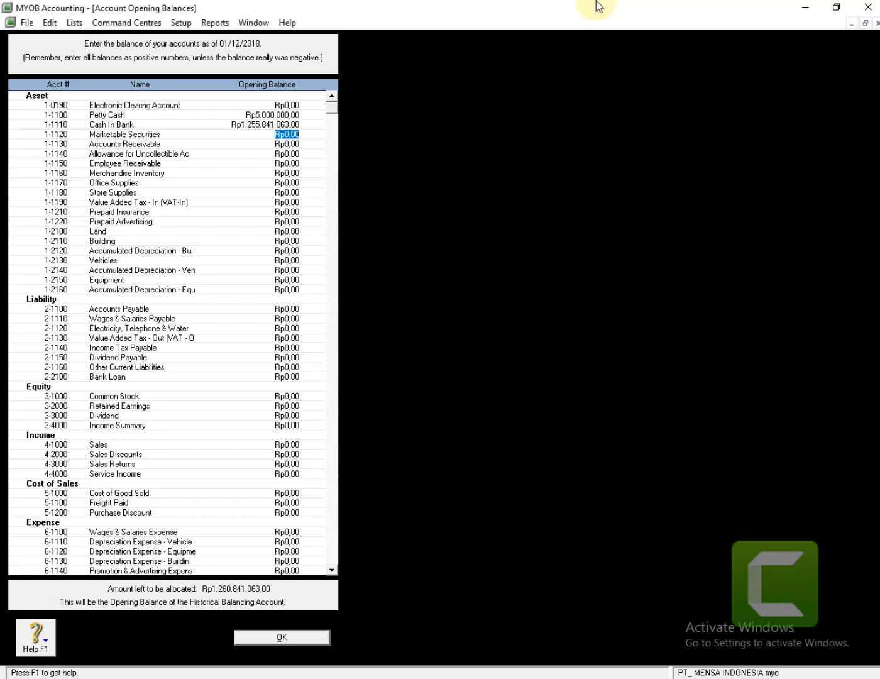
Enter opening balances of Rp90.405.000 for Marketable Securities and Rp213.100.000 for Accounts Receivable
{"action": "type", "text": "90.405.000"}
{"action": "key", "text": "Tab"}
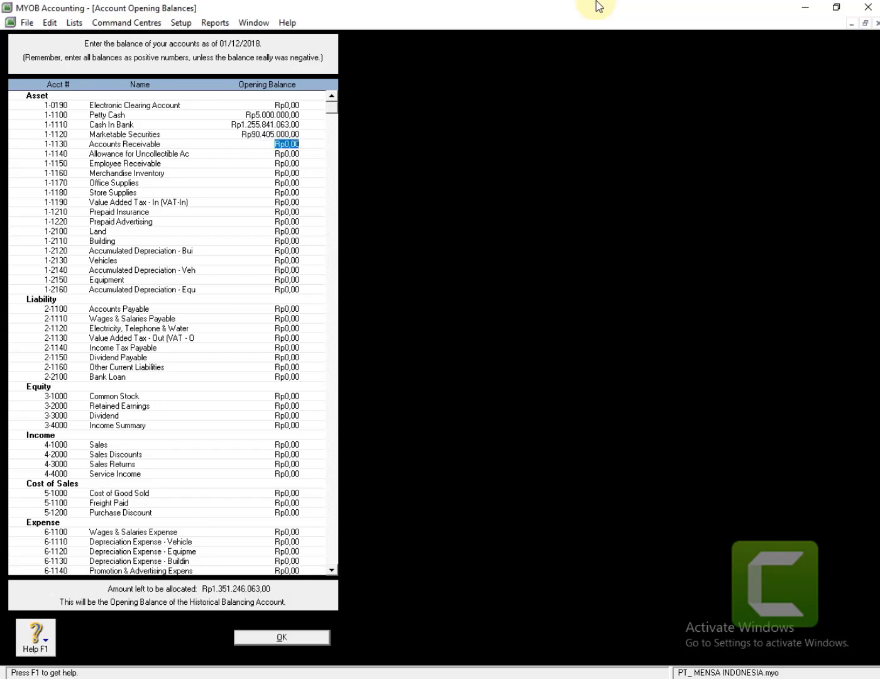
{"action": "type", "text": "213100000"}
{"action": "key", "text": "Tab"}
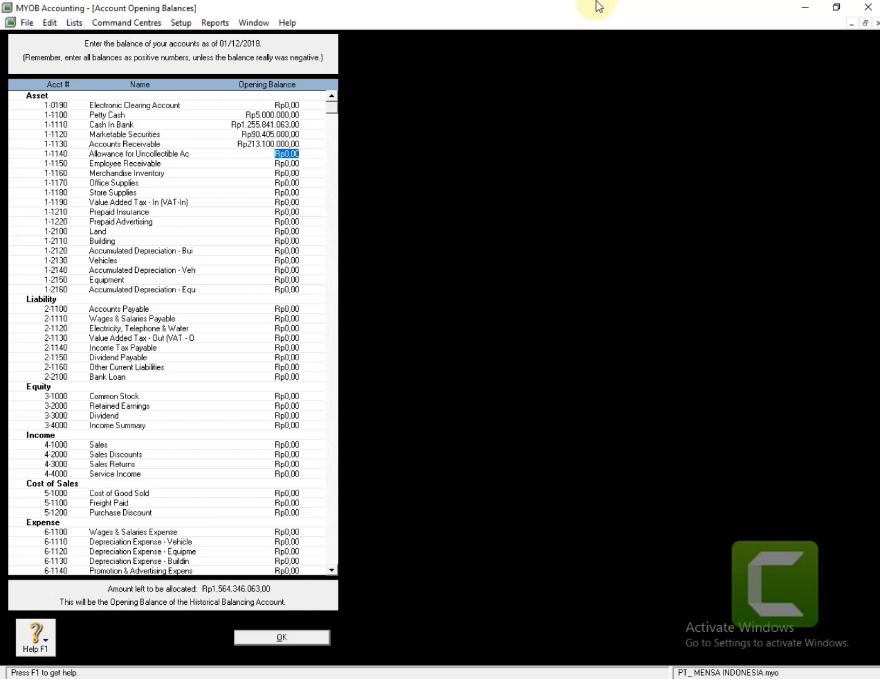
Enter opening balances of -Rp10.655.000 for the allowance for uncollectible accounts and Rp2.250.000 for Employee Receivable
{"action": "type", "text": "-Rp"}
{"action": "type", "text": "10.65"}
{"action": "type", "text": "5.000"}
{"action": "key", "text": "Tab"}
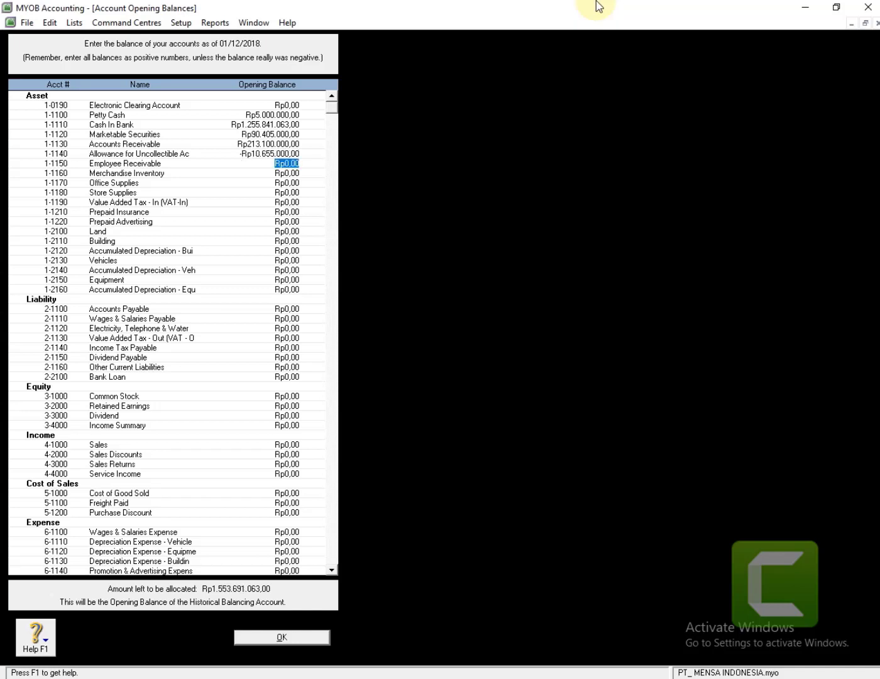
{"action": "type", "text": "2250000"}
{"action": "key", "text": "Tab"}
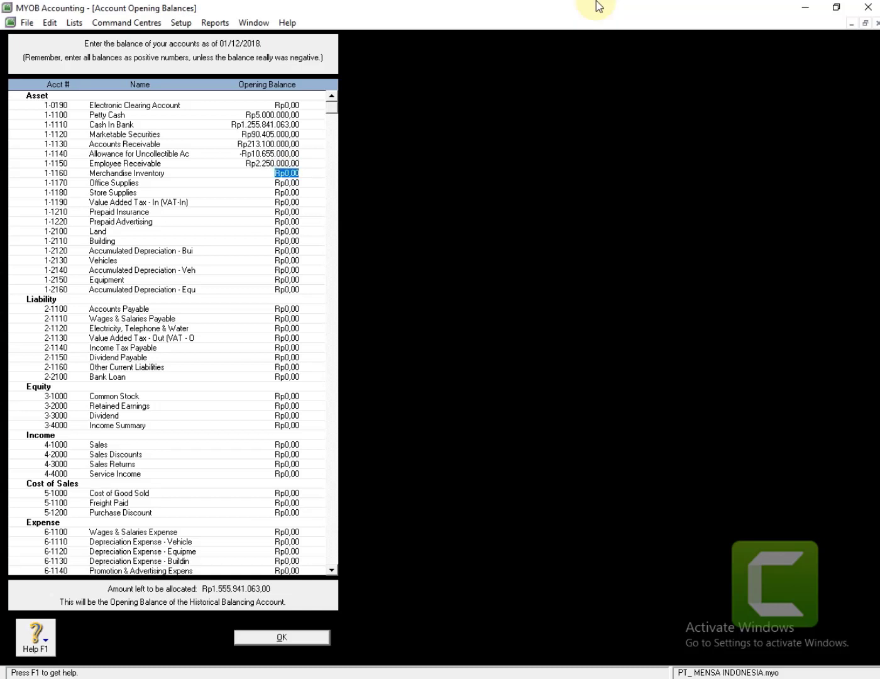
Enter opening balances of Rp684.600.000 for Merchandise Inventory and Rp2.580.000 for Office Supplies
{"action": "type", "text": "6"}
{"action": "type", "text": "8"}
{"action": "type", "text": "4.600."}
{"action": "type", "text": "000"}
{"action": "key", "text": "Tab"}
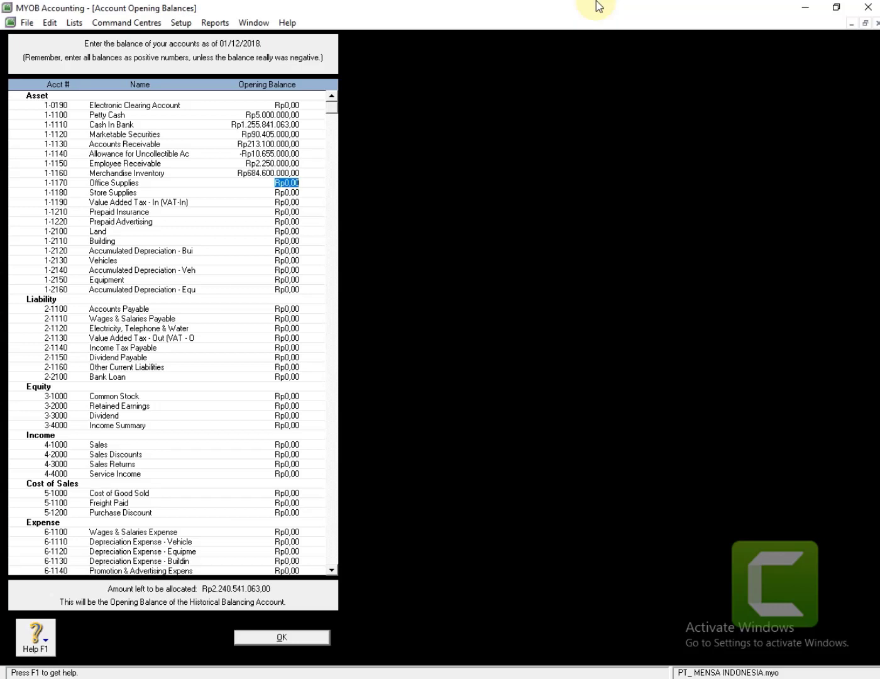
{"action": "type", "text": "2580000"}
{"action": "key", "text": "Tab"}
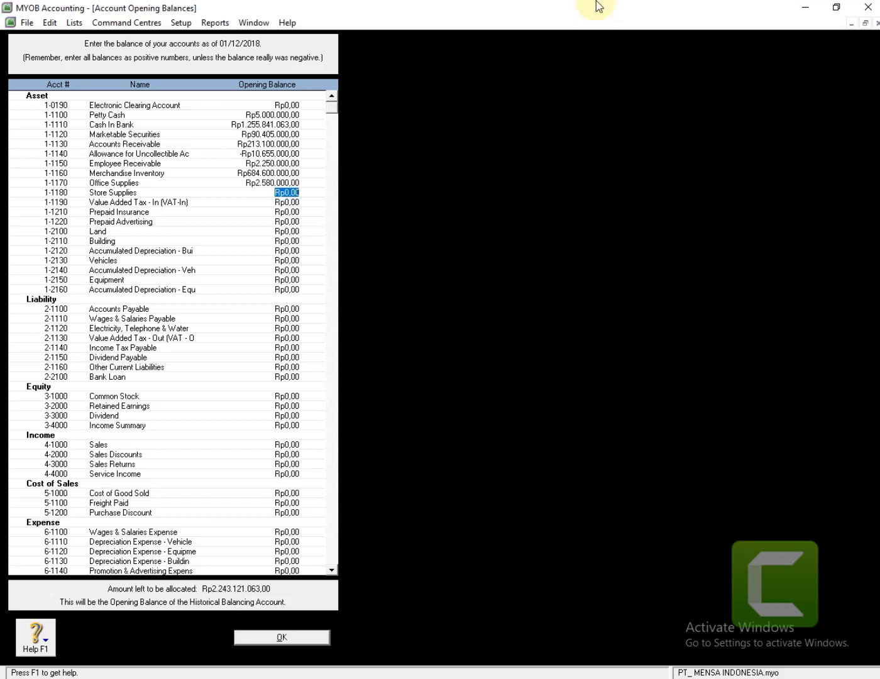
Enter opening balances of Rp5.900.000 for Store Supplies and Rp19.681.818 for Value Added Tax - In
{"action": "type", "text": "5900000"}
{"action": "key", "text": "Tab"}
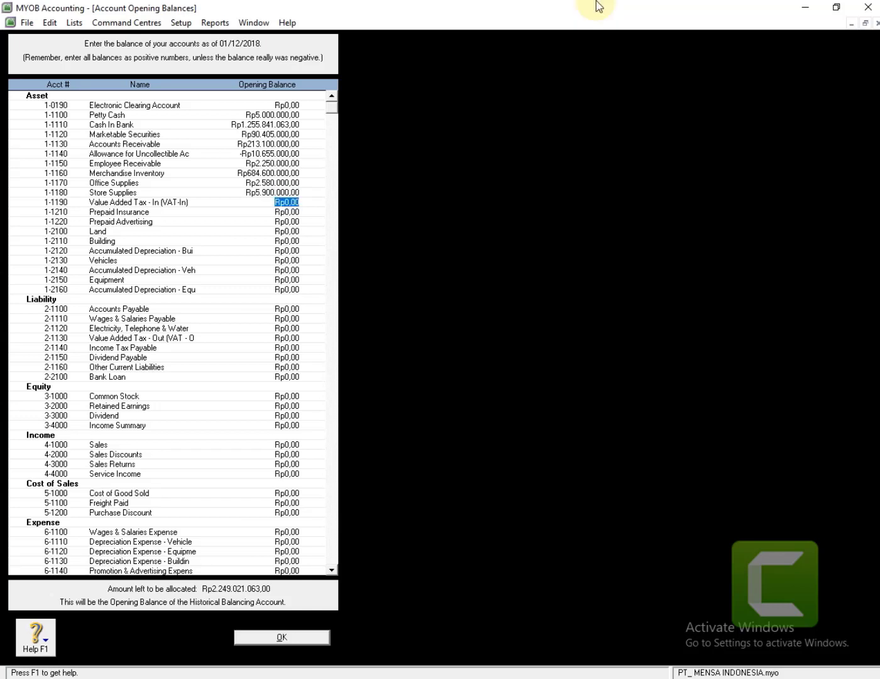
{"action": "type", "text": "19681818"}
{"action": "key", "text": "Tab"}
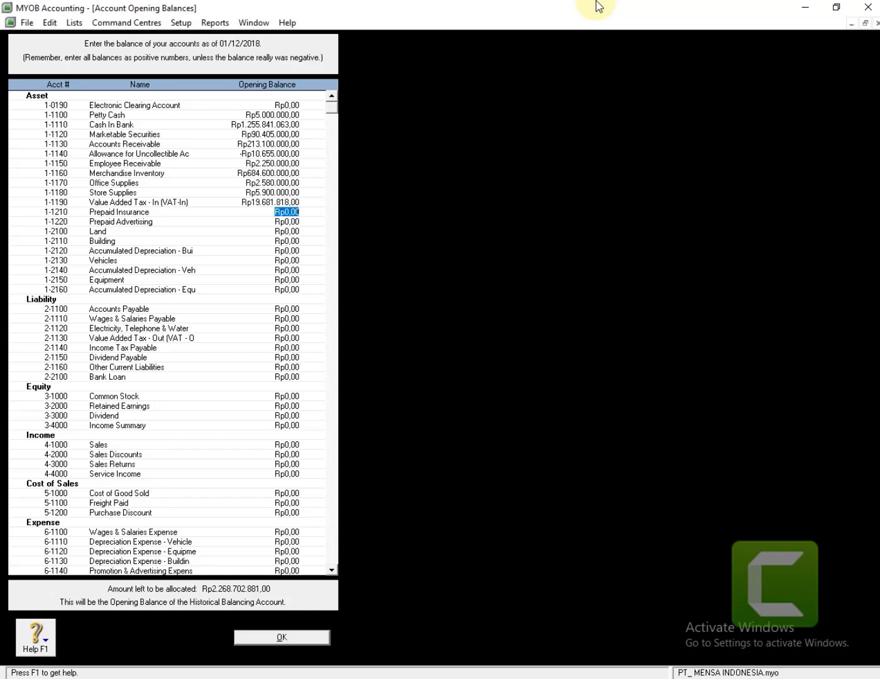
Enter opening balances of Rp31.200.000 for Prepaid Insurance and Rp3.000.000 for Prepaid Advertising
{"action": "type", "text": "3120"}
{"action": "type", "text": "0000"}
{"action": "key", "text": "Tab"}
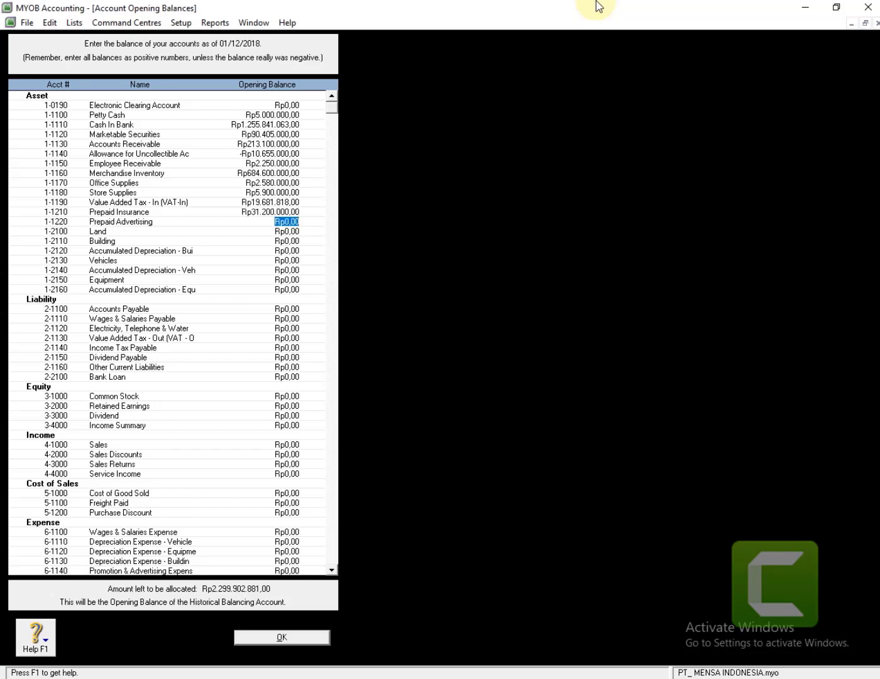
{"action": "type", "text": "3000000"}
{"action": "key", "text": "Tab"}
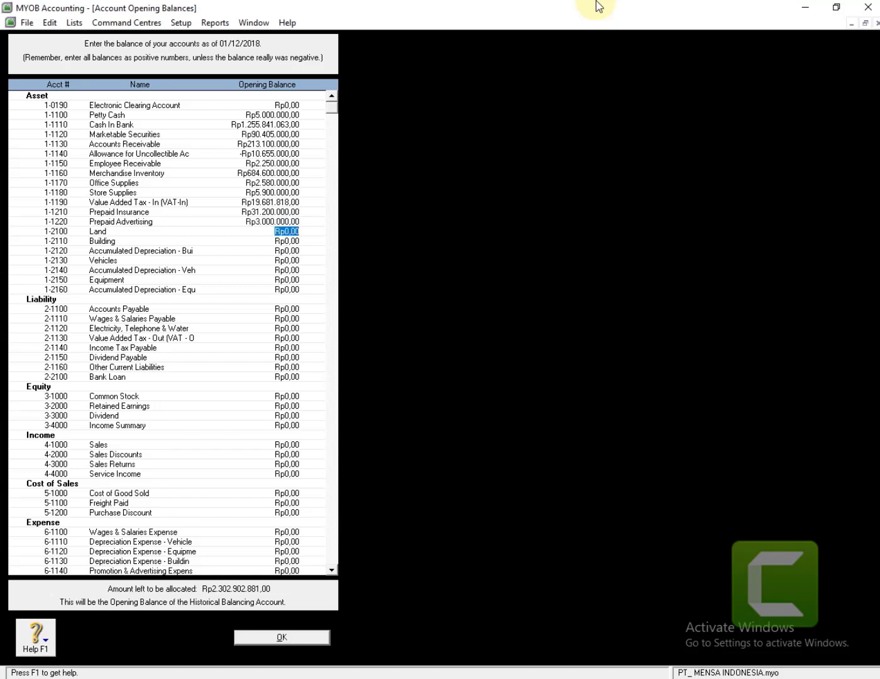
Enter opening balances of Rp165.000.000 for Land and Rp210.000.000 for Building
{"action": "type", "text": "165.000.000"}
{"action": "key", "text": "Tab"}
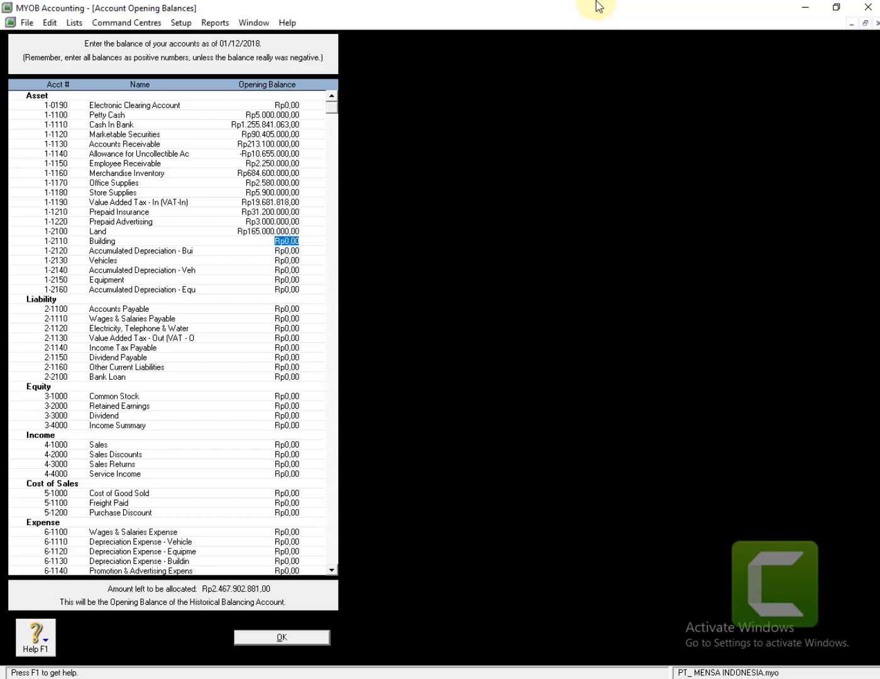
{"action": "type", "text": "210.000."}
{"action": "type", "text": "000"}
{"action": "key", "text": "Tab"}
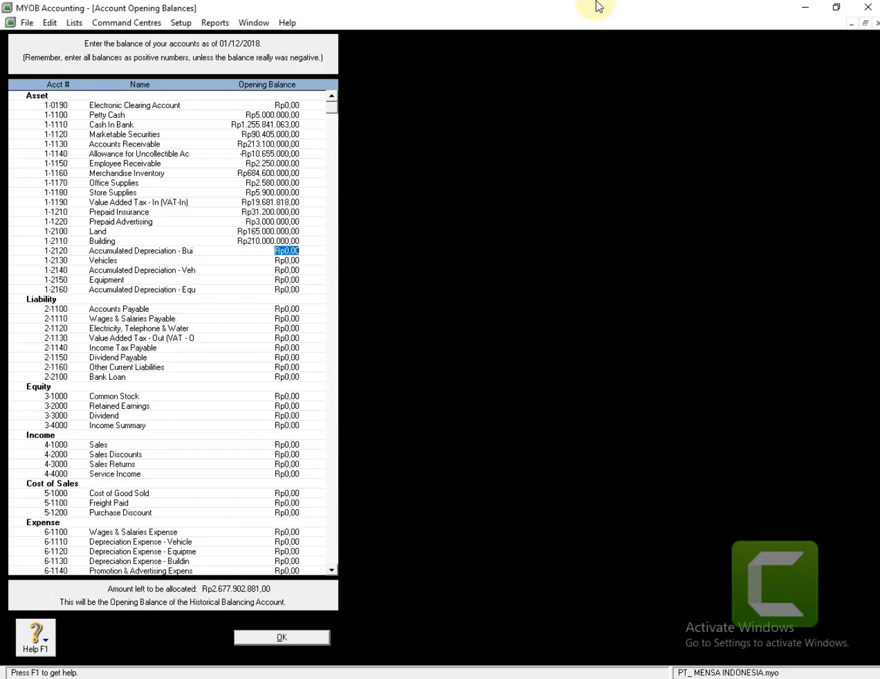
{"action": "key", "text": "asterisk"}
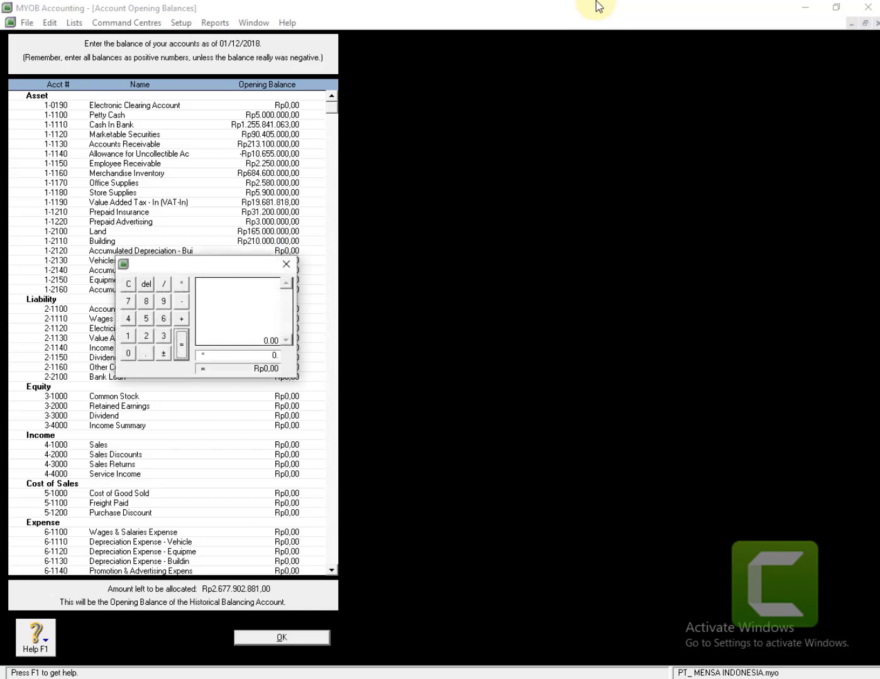
{"action": "type", "text": "72625"}
{"action": "left_click", "coordinate": [287, 264]}
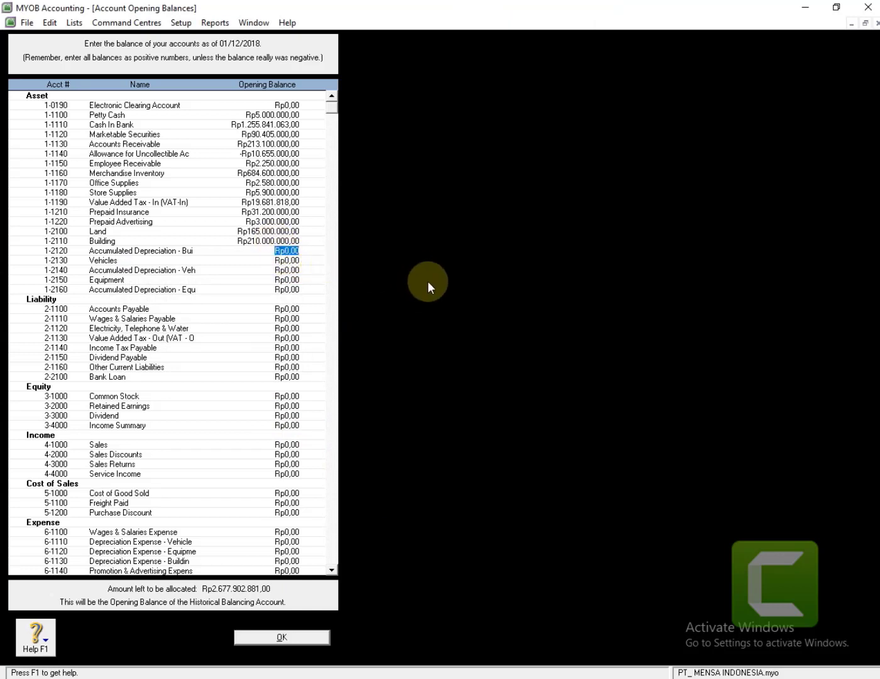
Set the opening balance of the building's accumulated depreciation account, 1-2120, to the negative amount -Rp72.625.000
{"action": "type", "text": "72625000"}
{"action": "key", "text": "Tab"}
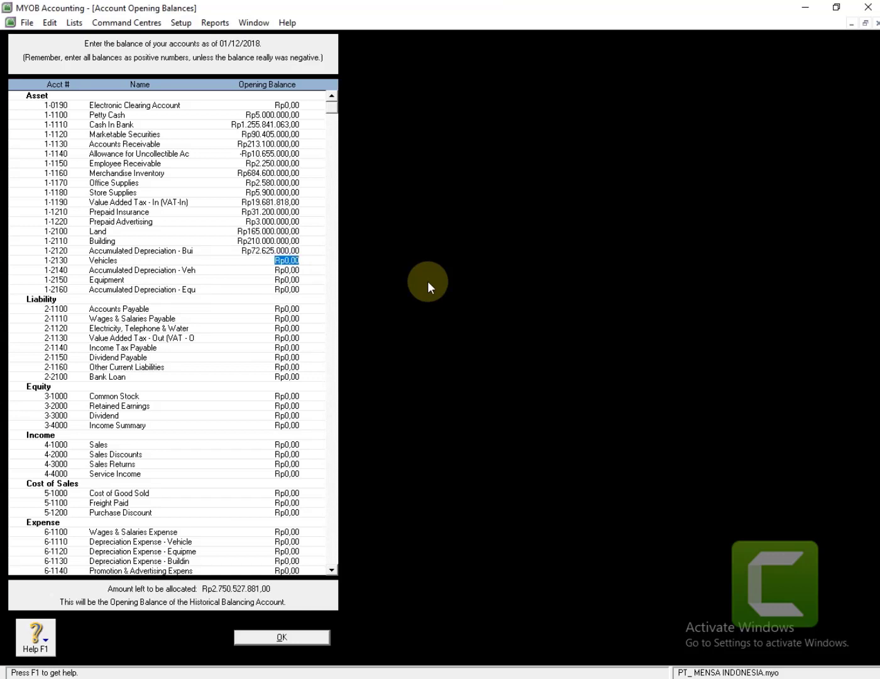
{"action": "left_click", "coordinate": [267, 251]}
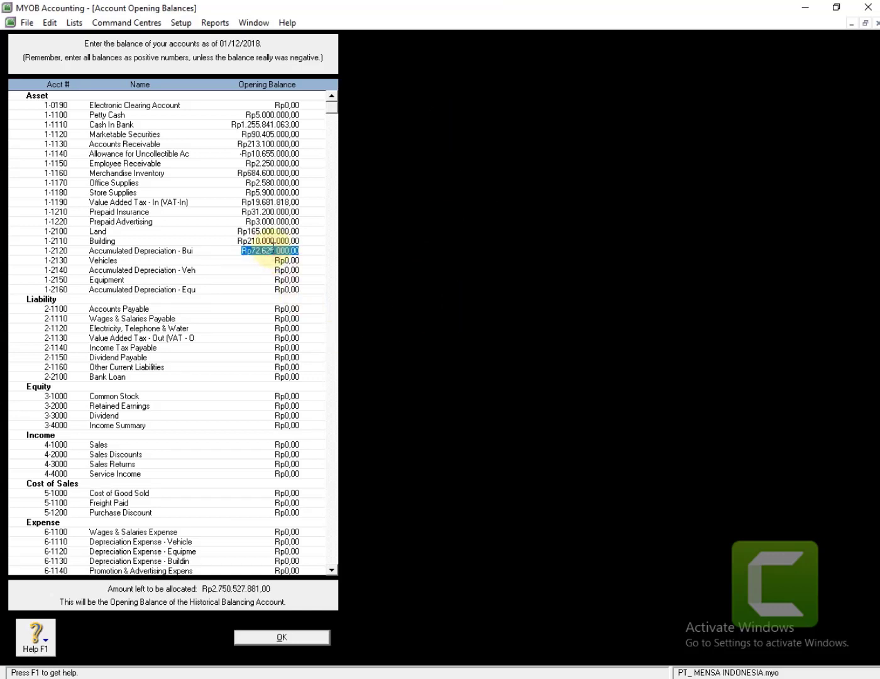
{"action": "key", "text": "BackSpace"}
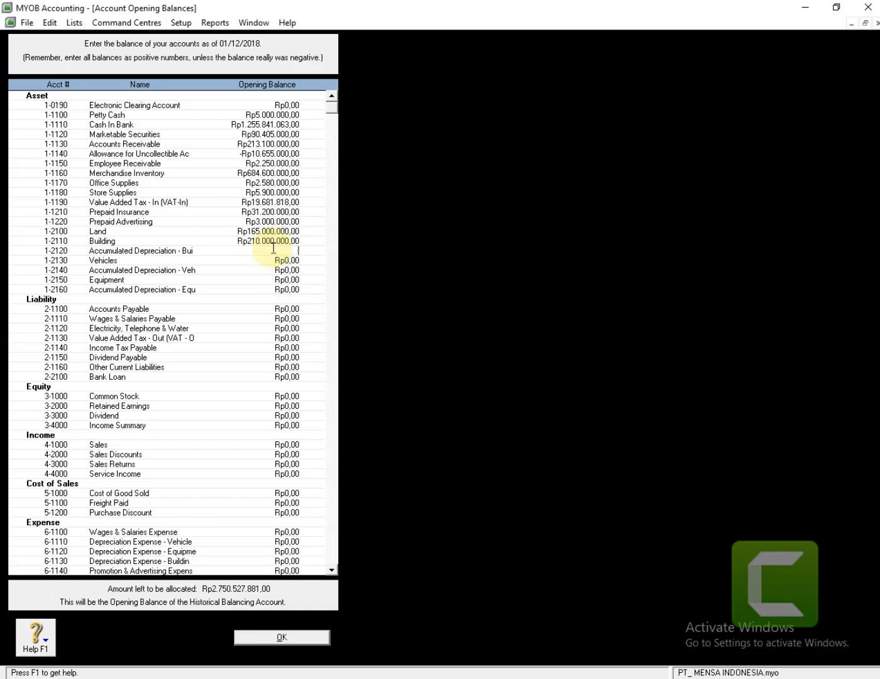
{"action": "type", "text": "-Rp72."}
{"action": "type", "text": "625.00"}
{"action": "type", "text": "0"}
{"action": "key", "text": "Tab"}
Enter opening balances of Rp175.000.000 for Vehicles and -Rp94.791.667 for the vehicles' accumulated depreciation
{"action": "type", "text": "175000000"}
{"action": "key", "text": "Tab"}
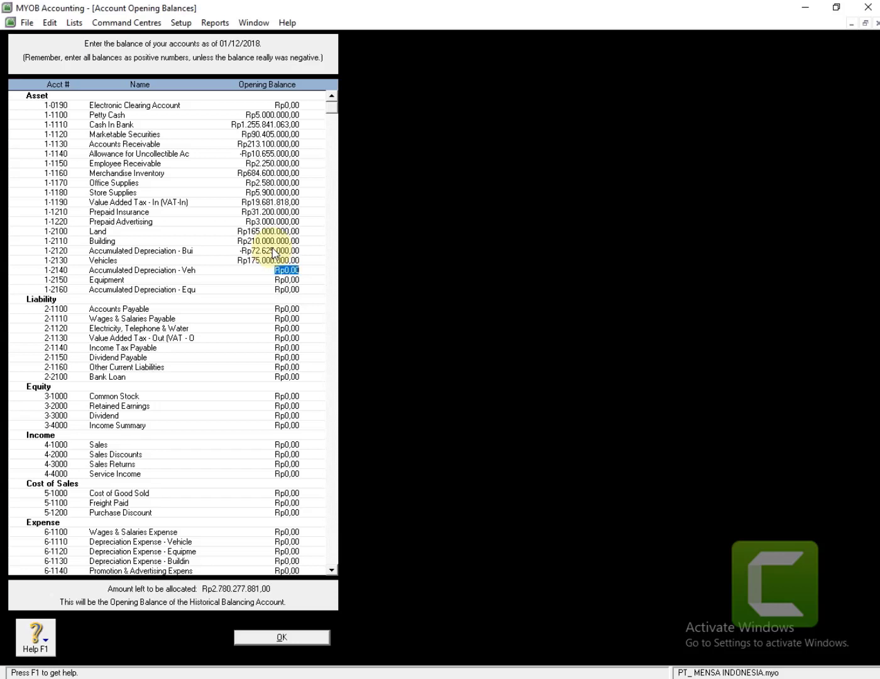
{"action": "type", "text": "-94791667"}
{"action": "key", "text": "Tab"}
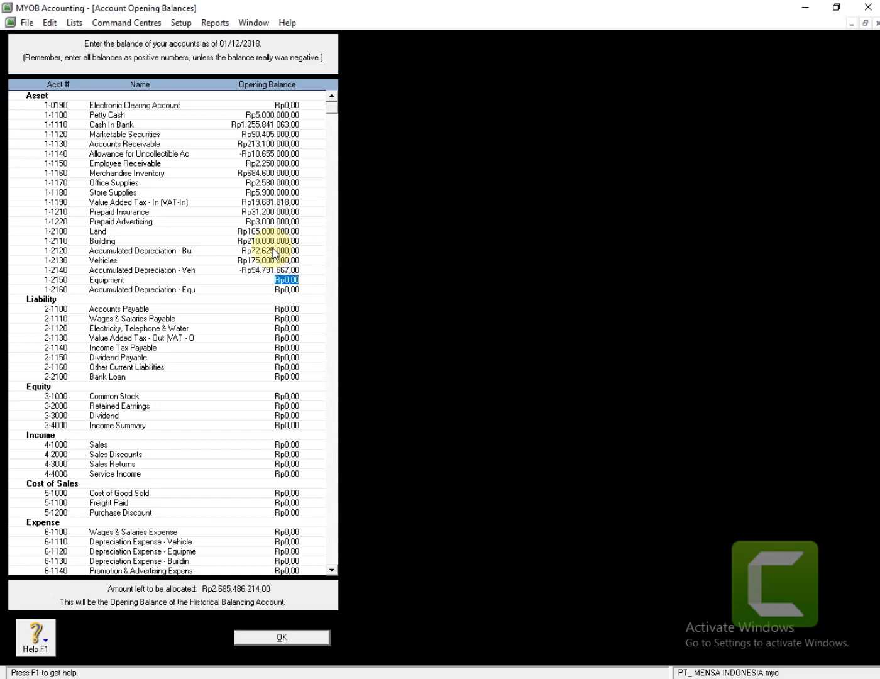
Enter opening balances of Rp220.000.000 for Equipment and -Rp207.500.000 for the equipment's accumulated depreciation
{"action": "type", "text": "220.000.0"}
{"action": "type", "text": "00"}
{"action": "key", "text": "Tab"}
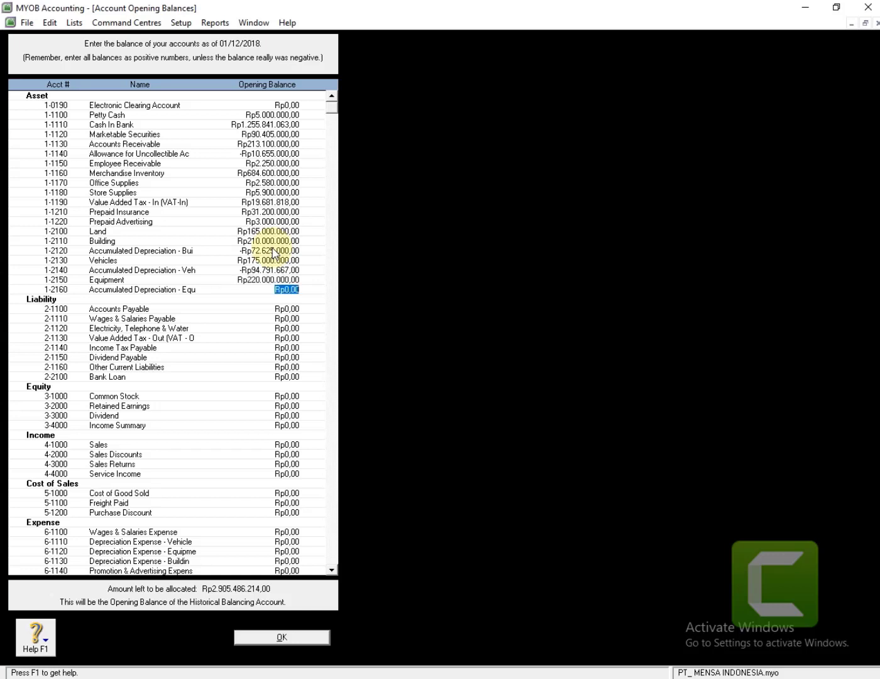
{"action": "type", "text": "-Rp207."}
{"action": "type", "text": "5"}
{"action": "type", "text": "00.000"}
{"action": "key", "text": "Tab"}
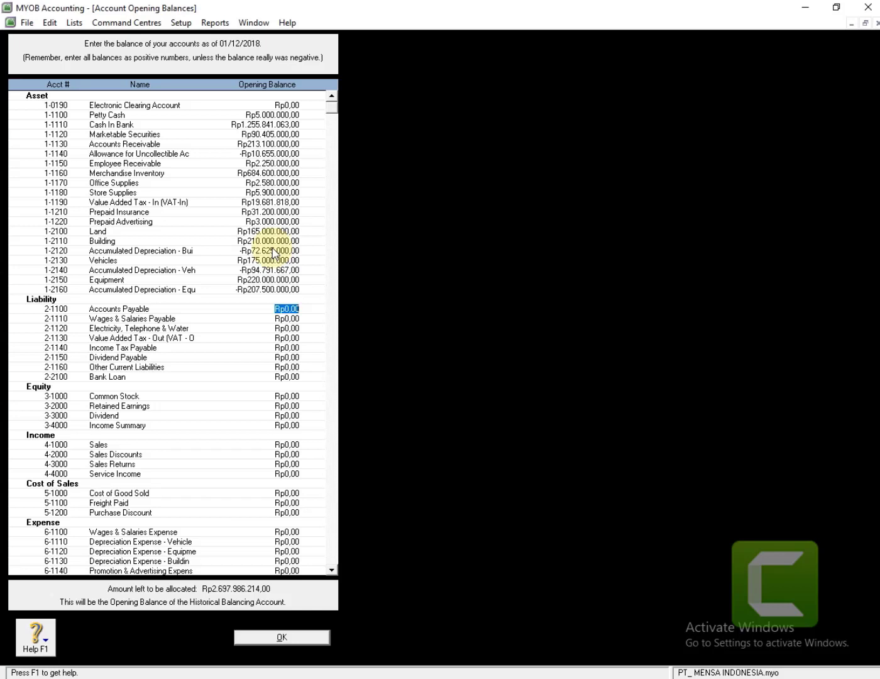
Enter opening balances of Rp216.500.000 for Accounts Payable and Rp25.000.000 for Wages & Salaries Payable
{"action": "type", "text": "216.500.000"}
{"action": "key", "text": "Tab"}
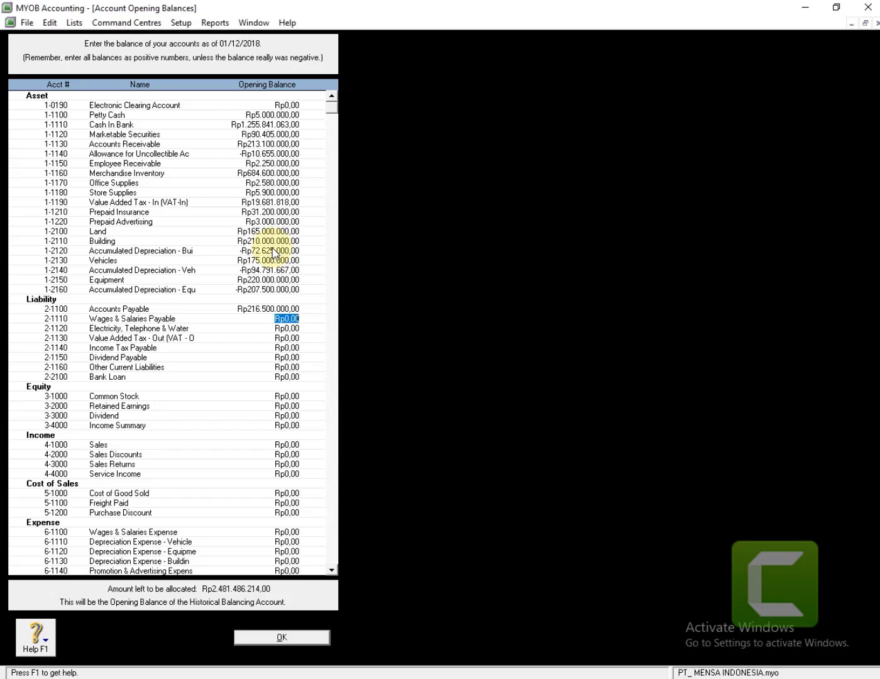
{"action": "type", "text": "25.000.000"}
{"action": "key", "text": "Tab"}
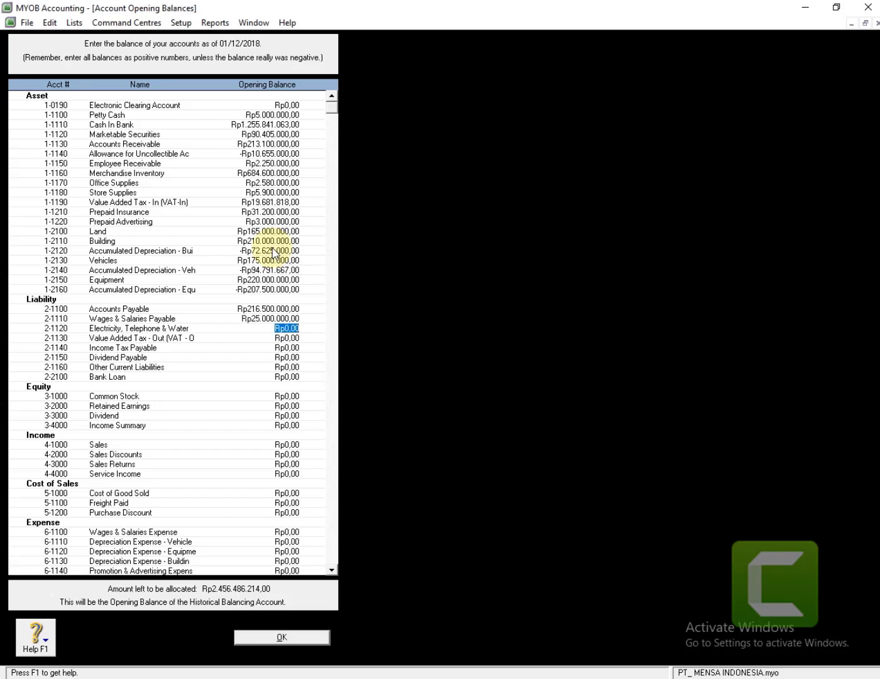
Enter opening balances of Rp3.500.000 for the electricity, telephone and water liability and Rp19.372.727 for Value Added Tax - Out
{"action": "type", "text": "3500000"}
{"action": "key", "text": "Tab"}
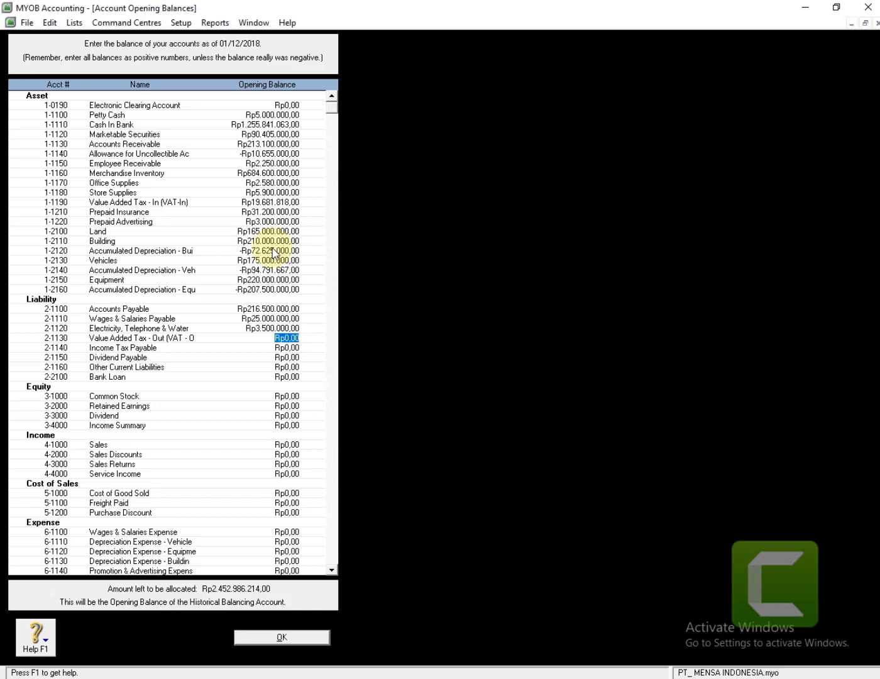
{"action": "type", "text": "19372727"}
{"action": "key", "text": "Tab"}
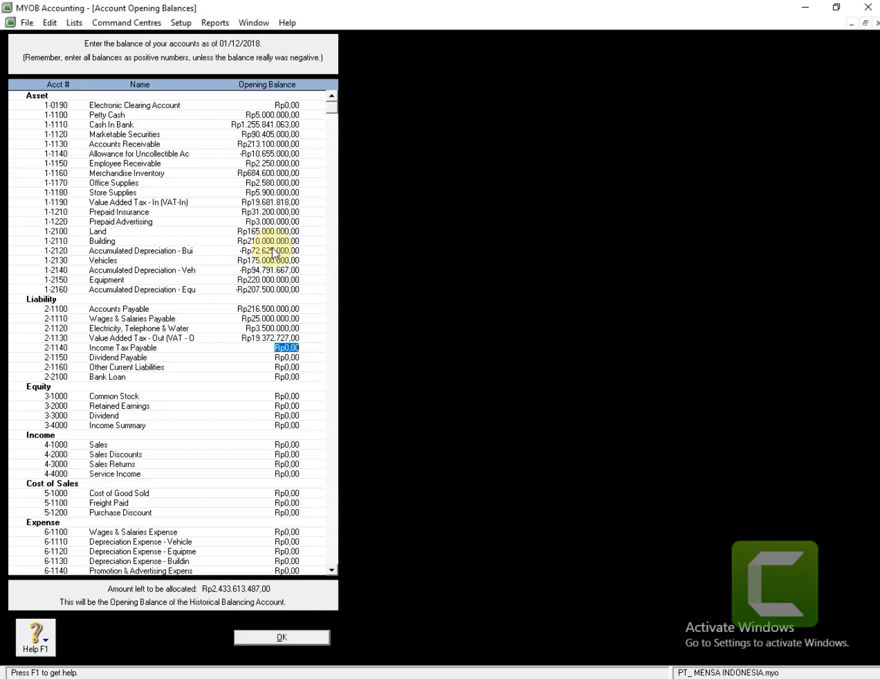
Leave Income Tax Payable, Dividend Payable and Other Current Liabilities at zero and enter an opening balance of Rp301.909.435 for Bank Loan
{"action": "type", "text": "30"}
{"action": "key", "text": "BackSpace"}
{"action": "key", "text": "BackSpace"}
{"action": "key", "text": "Tab"}
{"action": "key", "text": "Tab"}
{"action": "key", "text": "Tab"}
{"action": "type", "text": "301"}
{"action": "type", "text": "905"}
{"action": "type", "text": "435"}
{"action": "key", "text": "Tab"}
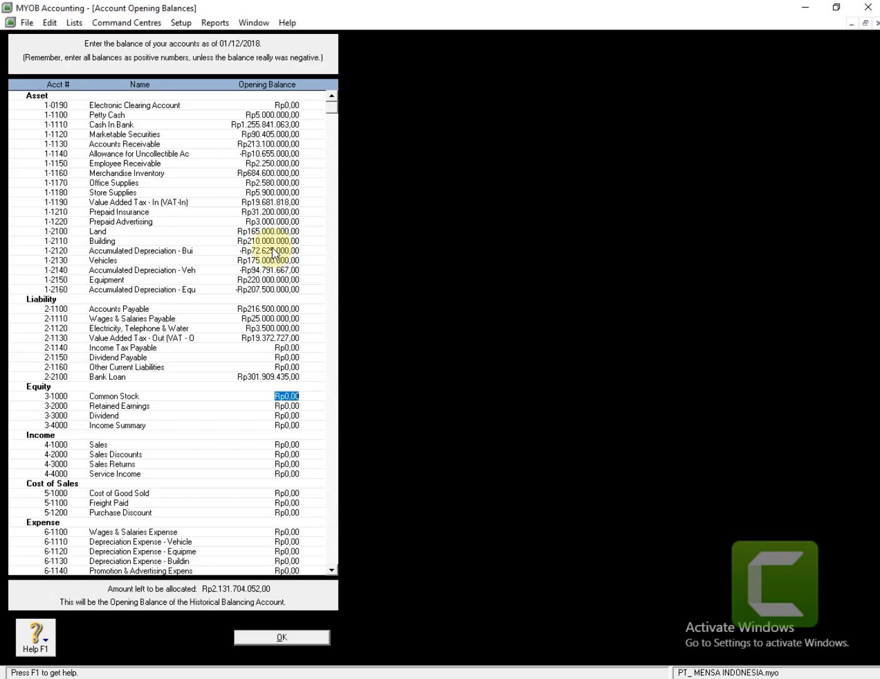
Enter opening balances of Rp700.000.000 for Common Stock and Rp852.400.000 for Retained Earnings
{"action": "type", "text": "700000000"}
{"action": "key", "text": "Tab"}
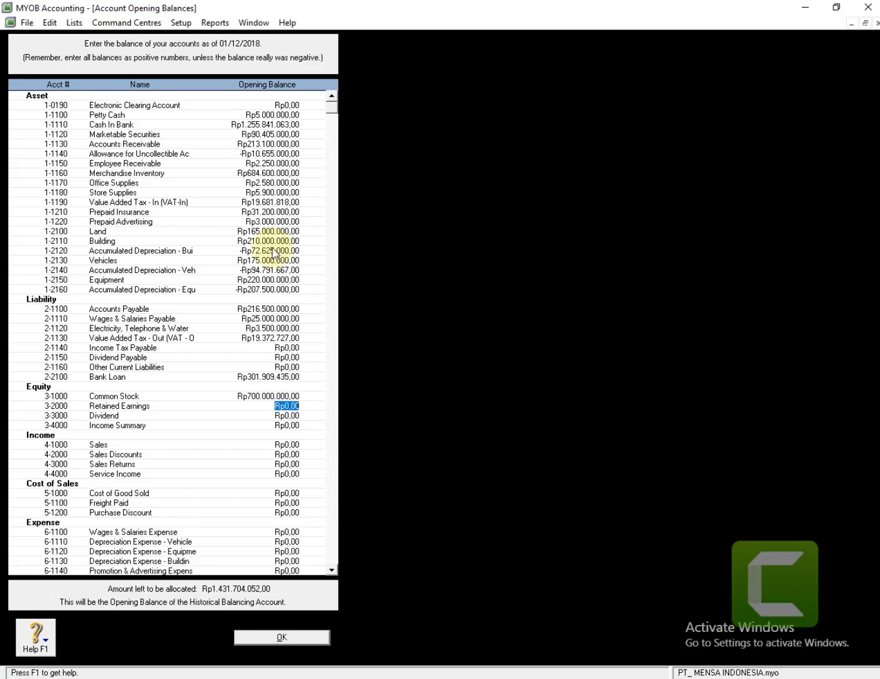
{"action": "type", "text": "852400000"}
{"action": "key", "text": "Tab"}
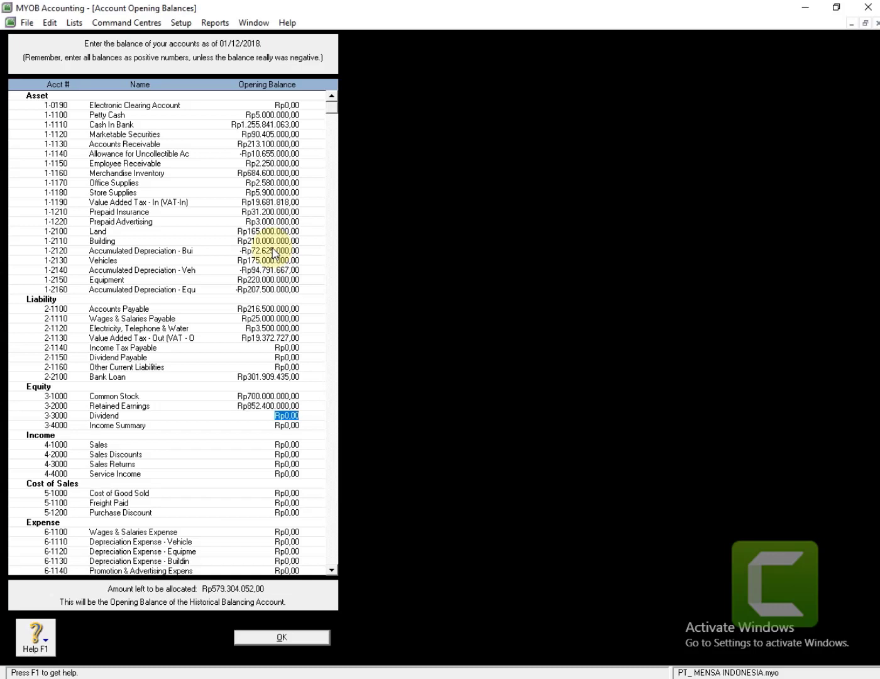
Leave Dividend and Income Summary at zero and enter an opening balance of Rp2.875.200.000 for Sales
{"action": "key", "text": "Tab"}
{"action": "key", "text": "Tab"}
{"action": "type", "text": "2875200000"}
{"action": "key", "text": "Tab"}
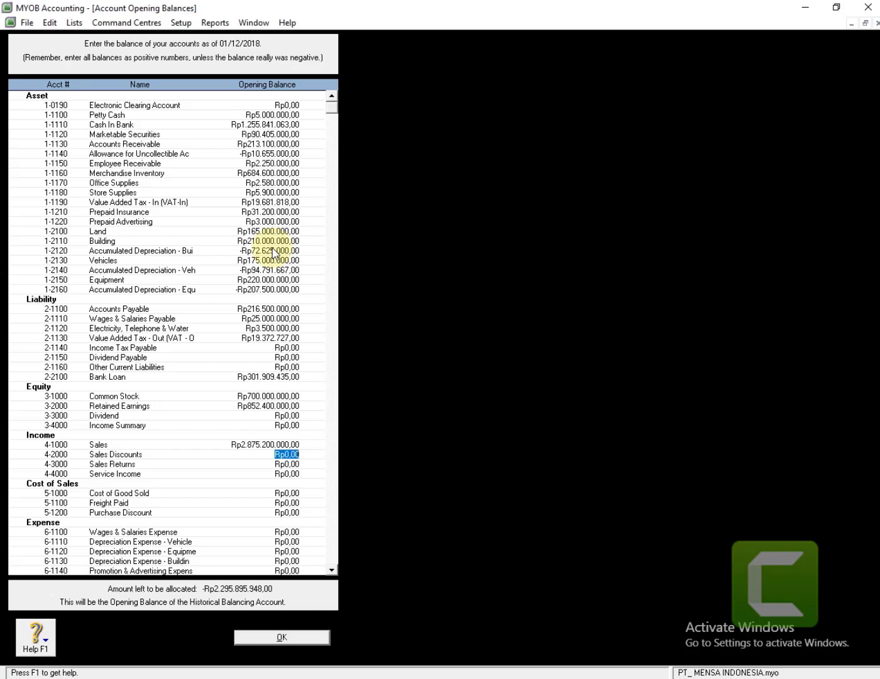
{"action": "key", "text": "shift+Tab"}
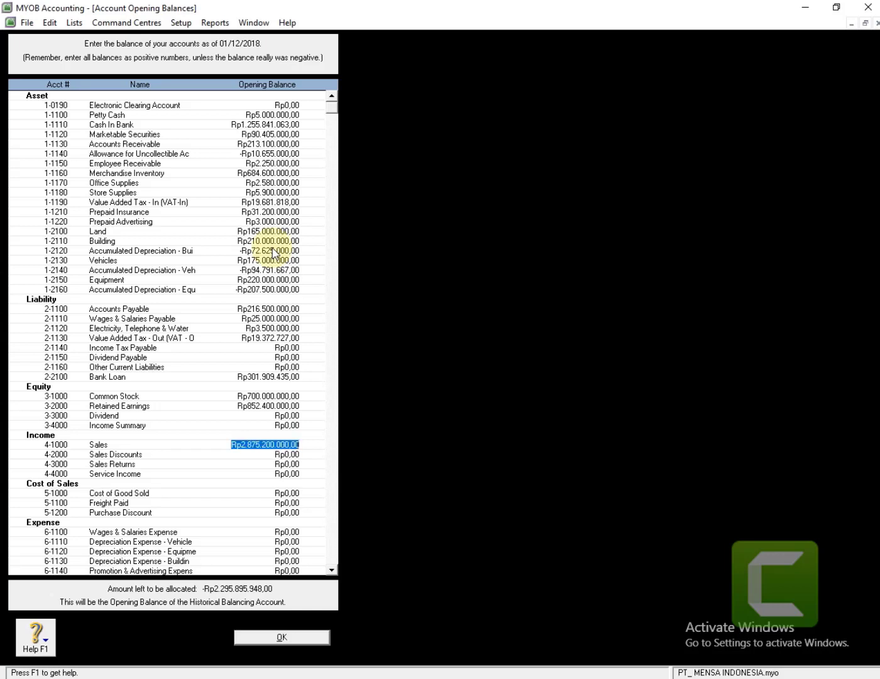
{"action": "type", "text": "2875"}
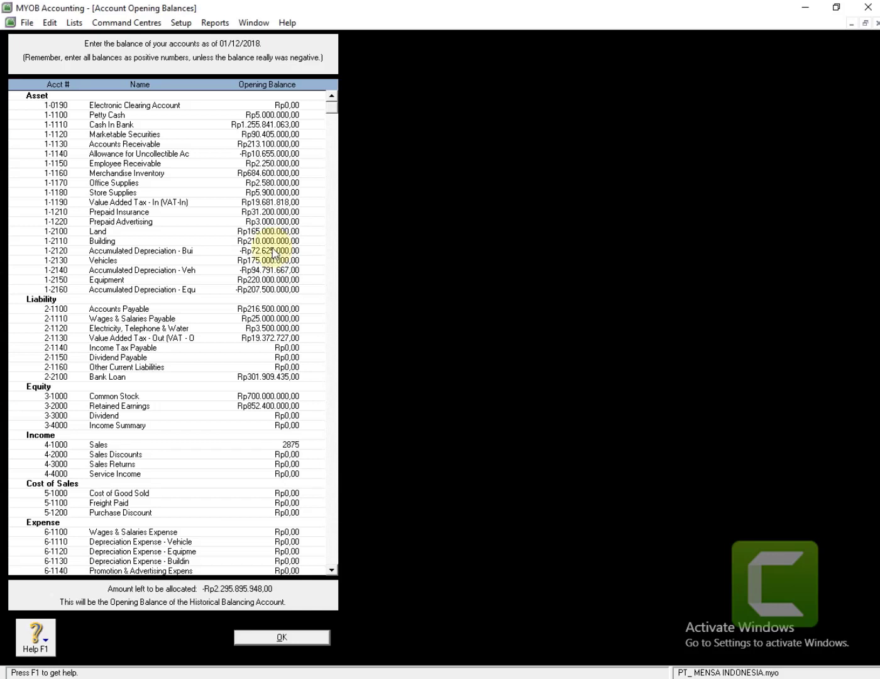
{"action": "type", "text": "200000"}
{"action": "key", "text": "Tab"}
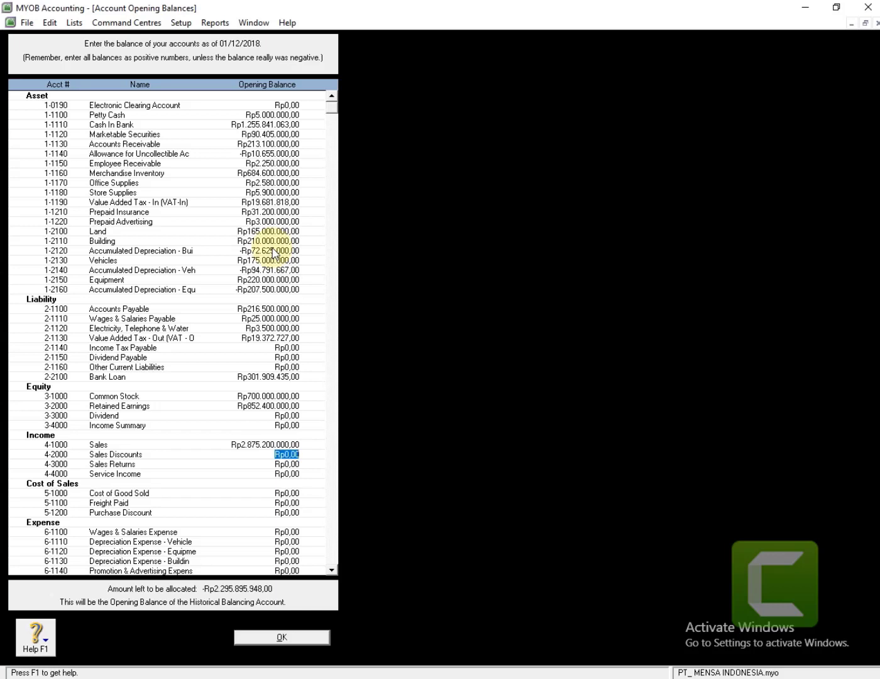
Enter negative opening balances of -Rp28.752.000 for Sales Discounts and -Rp89.256.000 for Sales Returns
{"action": "type", "text": "-2"}
{"action": "type", "text": "5"}
{"action": "type", "text": "752"}
{"action": "type", "text": "000"}
{"action": "key", "text": "Tab"}
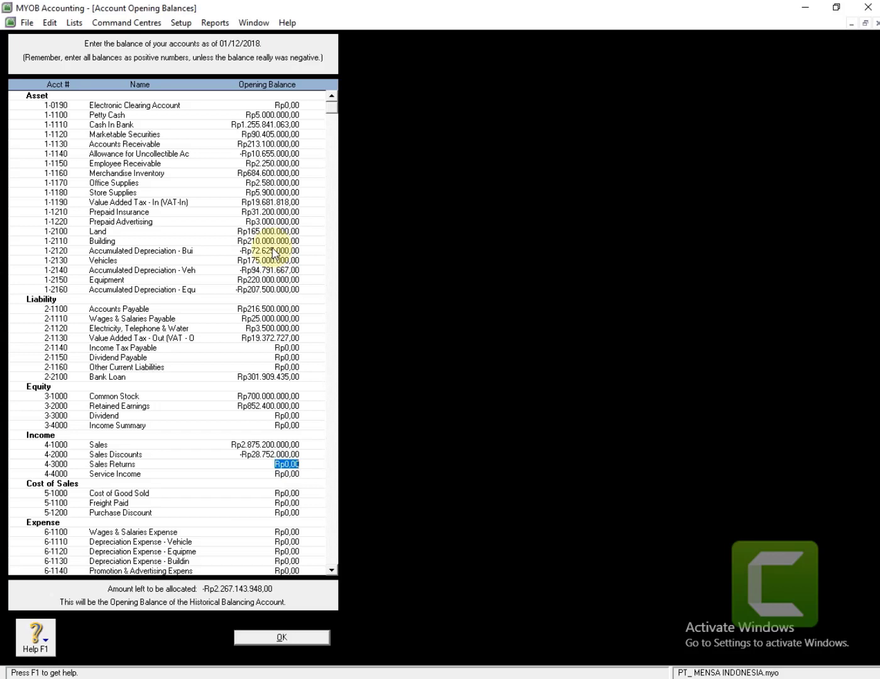
{"action": "type", "text": "-Rp89."}
{"action": "type", "text": "256.00"}
{"action": "type", "text": "0"}
{"action": "key", "text": "Tab"}
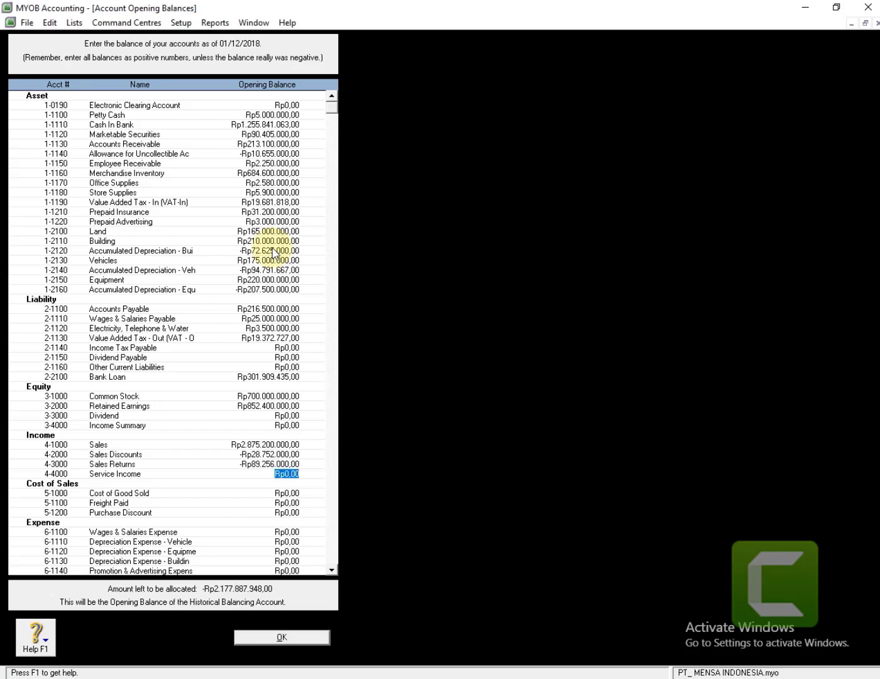
Enter opening balances of Rp20.000.000 for Service Income and Rp2.012.640.000 for Cost of Good Sold
{"action": "type", "text": "20.000.0"}
{"action": "type", "text": "00"}
{"action": "key", "text": "Tab"}
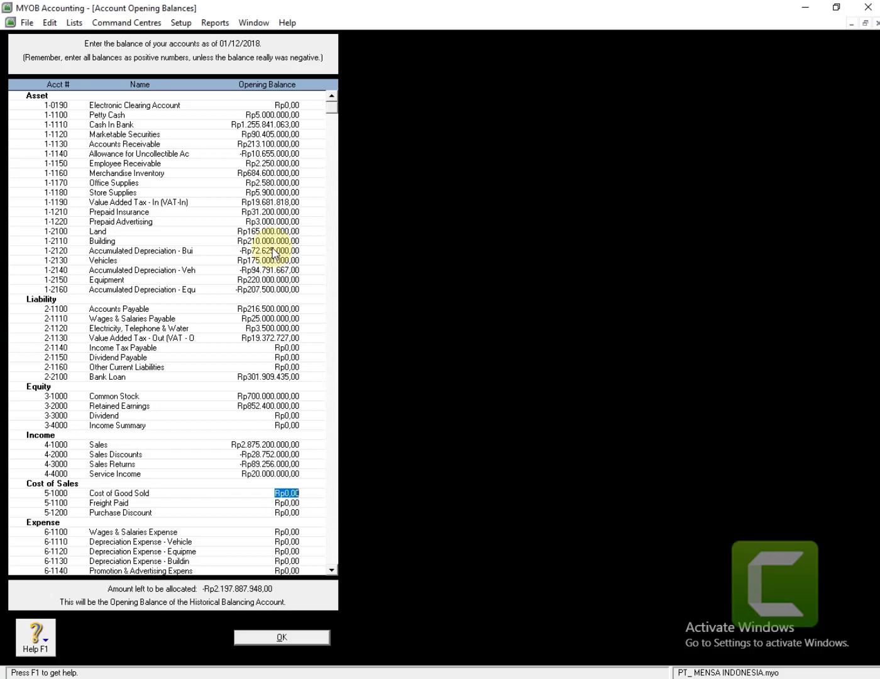
{"action": "type", "text": "2012640000"}
{"action": "key", "text": "Tab"}
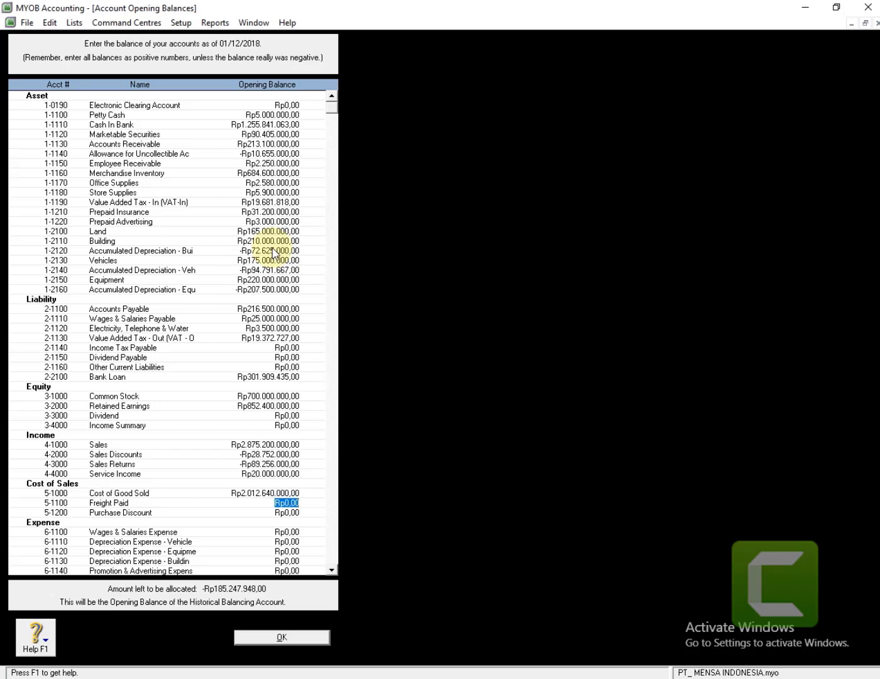
Leave Freight Paid and Purchase Discount at zero and enter an opening balance of Rp50.000.000 for Wages & Salaries Expense
{"action": "key", "text": "Tab"}
{"action": "key", "text": "Tab"}
{"action": "key", "text": "Tab"}
{"action": "key", "text": "Tab"}
{"action": "key", "text": "Tab"}
{"action": "key", "text": "Tab"}
{"action": "key", "text": "Tab"}
{"action": "key", "text": "Tab"}
{"action": "key", "text": "Tab"}
{"action": "key", "text": "Tab"}
{"action": "key", "text": "Tab"}
{"action": "key", "text": "Tab"}
{"action": "key", "text": "Tab"}
{"action": "key", "text": "Tab"}
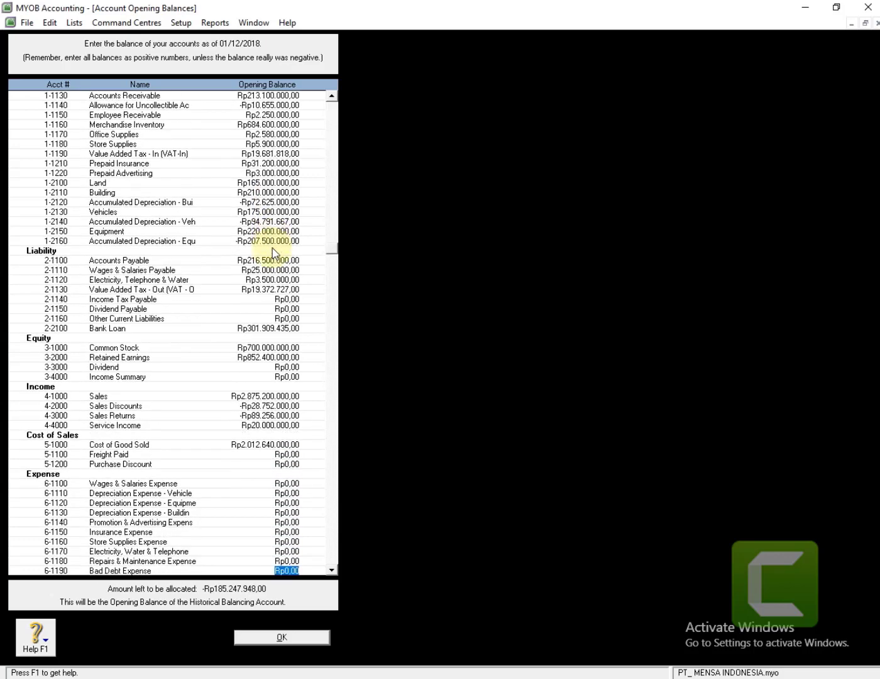
{"action": "key", "text": "shift+Tab"}
{"action": "key", "text": "shift+Tab"}
{"action": "key", "text": "shift+Tab"}
{"action": "key", "text": "shift+Tab"}
{"action": "key", "text": "shift+Tab"}
{"action": "key", "text": "shift+Tab"}
{"action": "key", "text": "shift+Tab"}
{"action": "key", "text": "shift+Tab"}
{"action": "key", "text": "shift+Tab"}
{"action": "key", "text": "shift+Tab"}
{"action": "key", "text": "shift+Tab"}
{"action": "key", "text": "shift+Tab"}
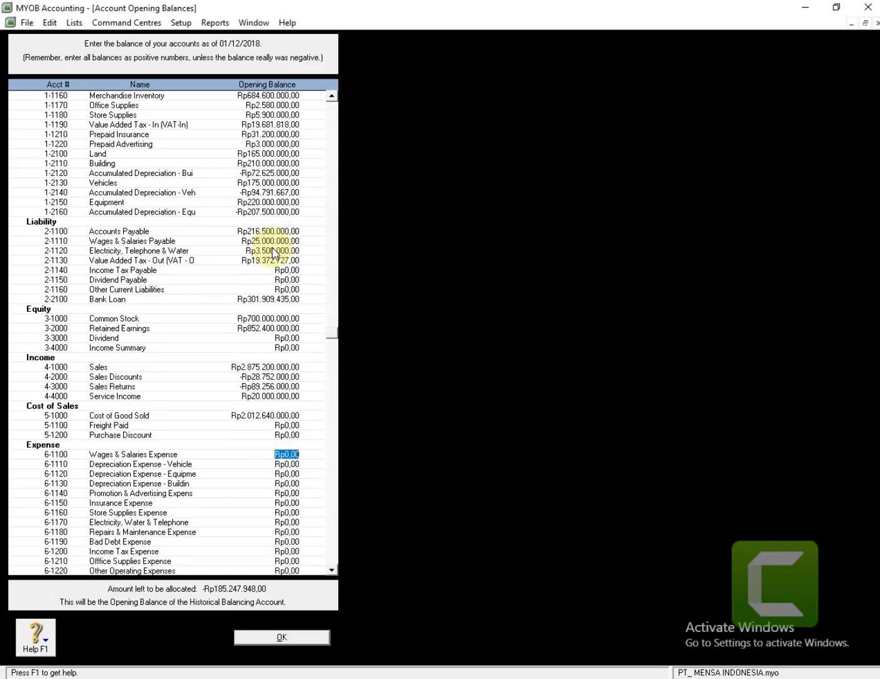
{"action": "type", "text": "50.000.0"}
{"action": "type", "text": "00"}
{"action": "key", "text": "Tab"}
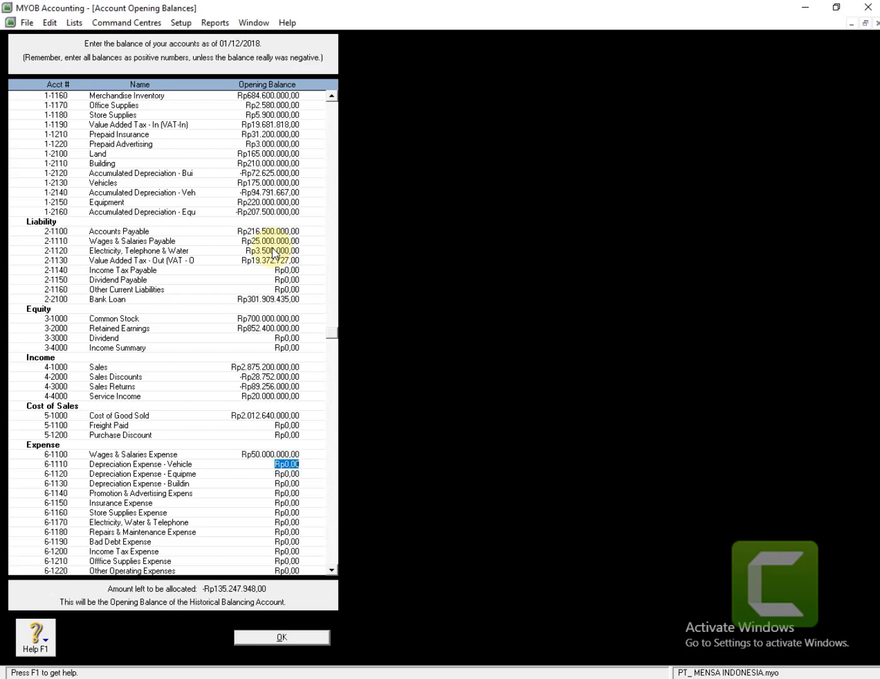
Enter opening balances of Rp20.052.083 for the vehicle depreciation expense and Rp50.416.667 for the equipment depreciation expense
{"action": "type", "text": "20052083"}
{"action": "key", "text": "Tab"}
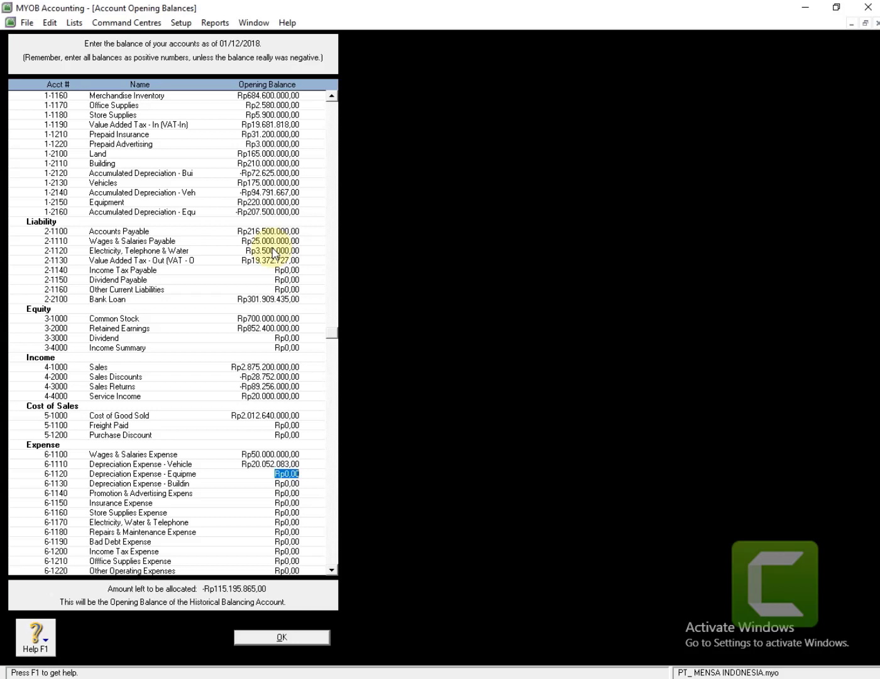
{"action": "type", "text": "50.41"}
{"action": "type", "text": "6.6"}
{"action": "type", "text": "67"}
{"action": "key", "text": "Tab"}
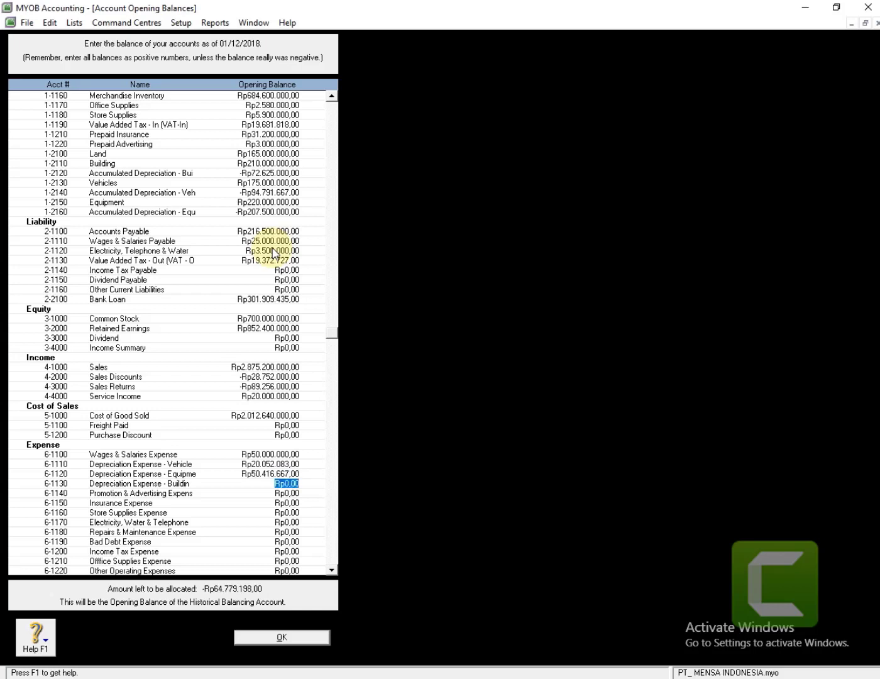
Enter an opening balance of Rp9.625.000 for the building depreciation expense
{"action": "type", "text": "95"}
{"action": "type", "text": "25000"}
{"action": "key", "text": "Tab"}
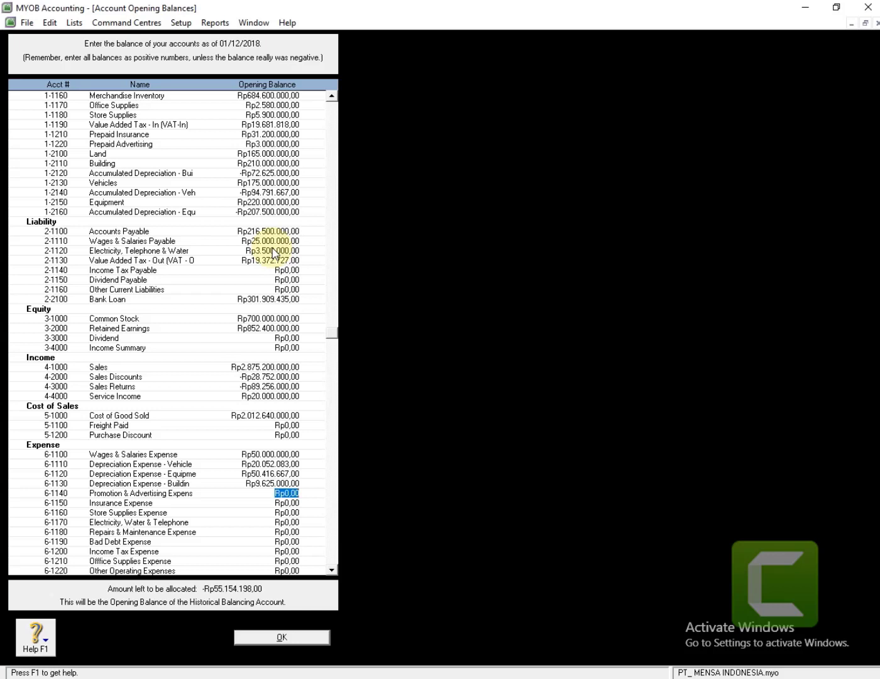
Enter opening balances of Rp12.700.000 for the Electricity, Water & Telephone expense and Rp6.850.000 for Repairs & Maintenance Expense
{"action": "key", "text": "Tab"}
{"action": "key", "text": "Tab"}
{"action": "key", "text": "Tab"}
{"action": "type", "text": "1270000"}
{"action": "key", "text": "Tab"}
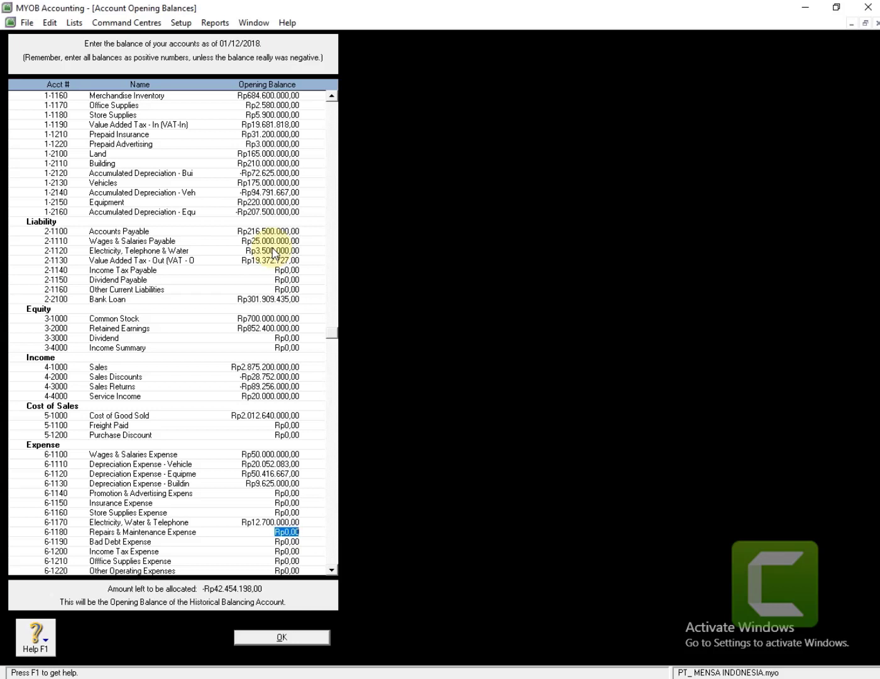
{"action": "type", "text": "6.850.0"}
{"action": "type", "text": "00"}
{"action": "key", "text": "Tab"}
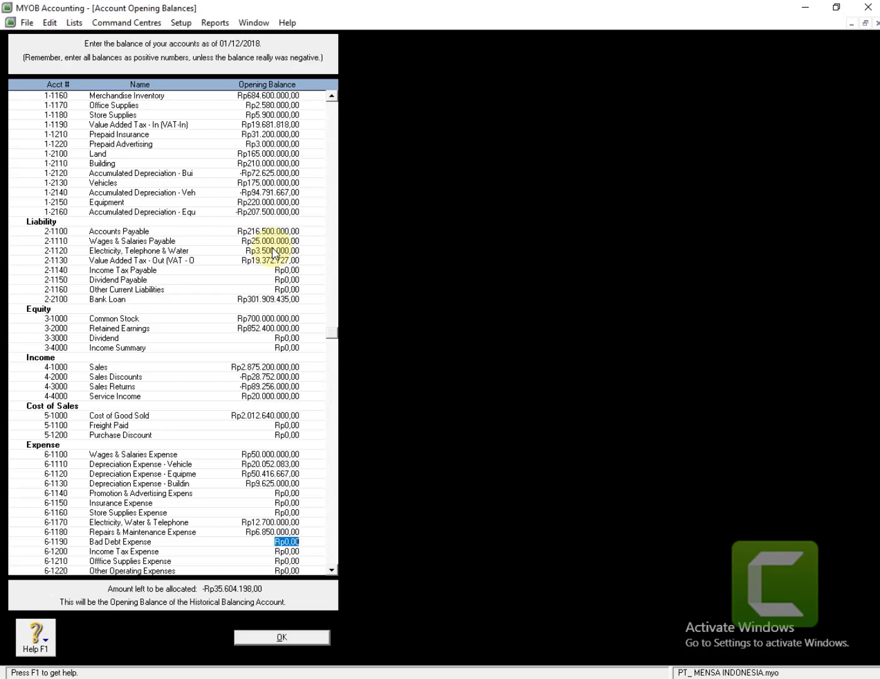
Leave the remaining operating expenses at zero and enter opening balances of Rp14.835.000 for Interest Revenue and Rp12.045.000 for Late Fees Collected
{"action": "key", "text": "Tab"}
{"action": "key", "text": "Tab"}
{"action": "key", "text": "Tab"}
{"action": "key", "text": "Tab"}
{"action": "key", "text": "Tab"}
{"action": "key", "text": "Tab"}
{"action": "key", "text": "Tab"}
{"action": "key", "text": "Tab"}
{"action": "key", "text": "Tab"}
{"action": "key", "text": "Tab"}
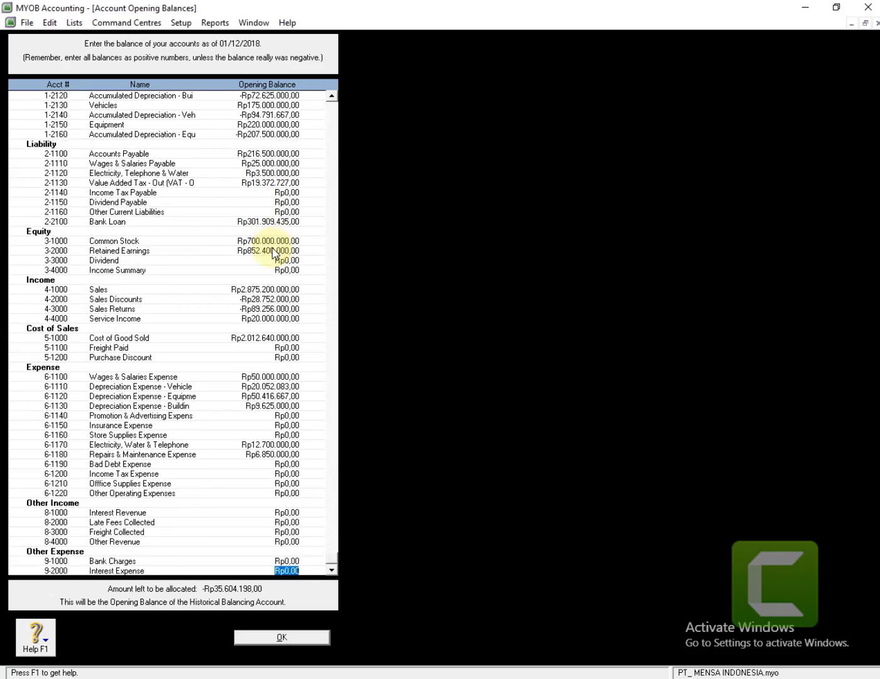
{"action": "scroll", "coordinate": [272, 252], "scroll_direction": "up", "scroll_amount": 1}
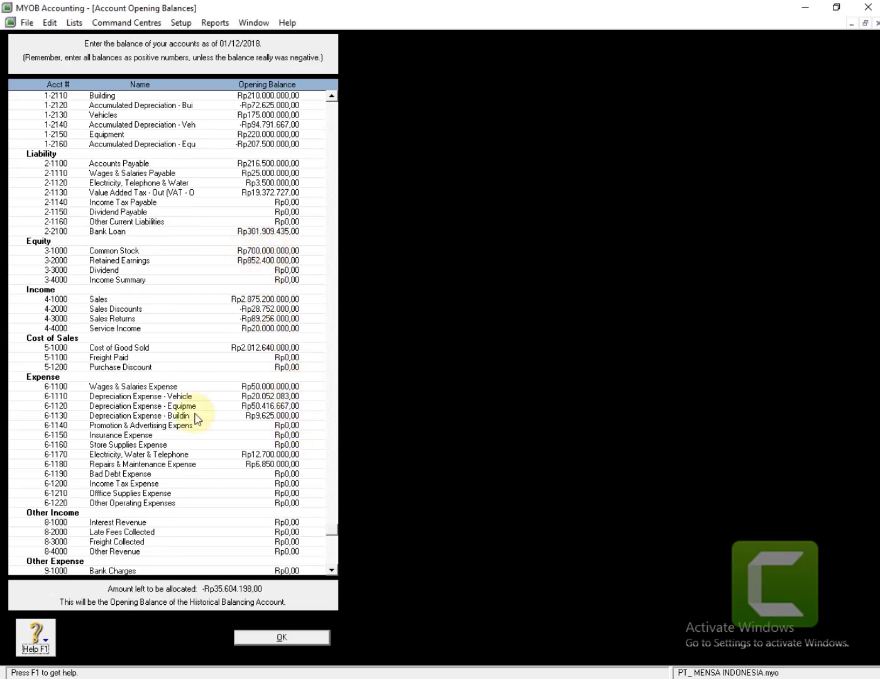
{"action": "left_click", "coordinate": [287, 522]}
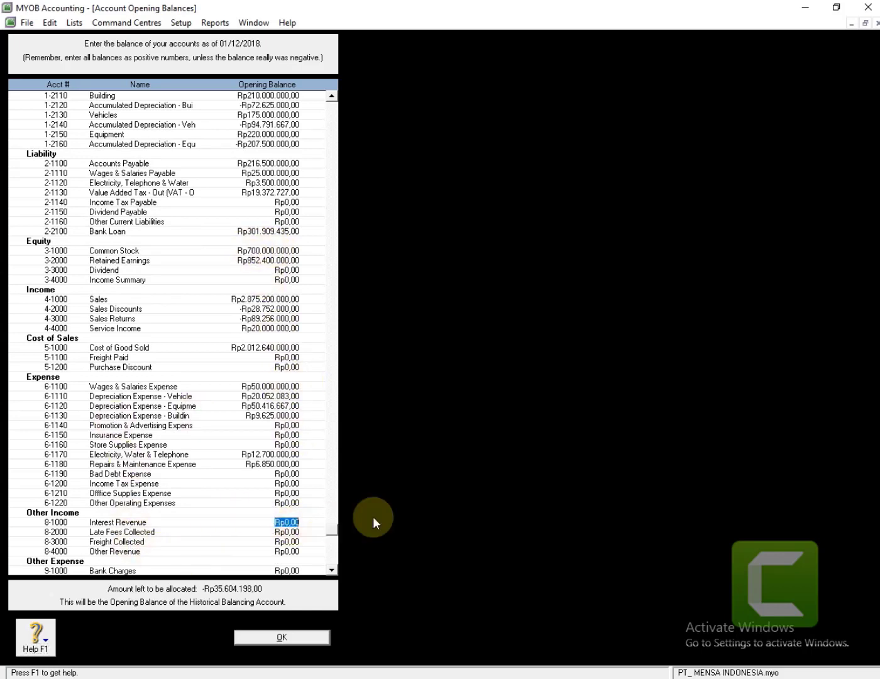
{"action": "type", "text": "14"}
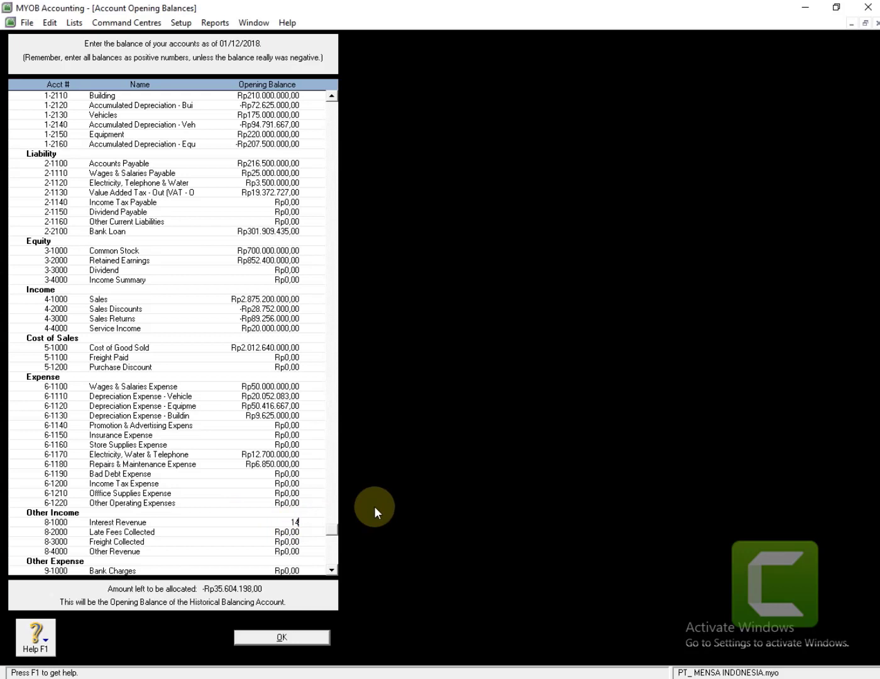
{"action": "type", "text": ".83"}
{"action": "type", "text": "5.0"}
{"action": "type", "text": "000"}
{"action": "key", "text": "Tab"}
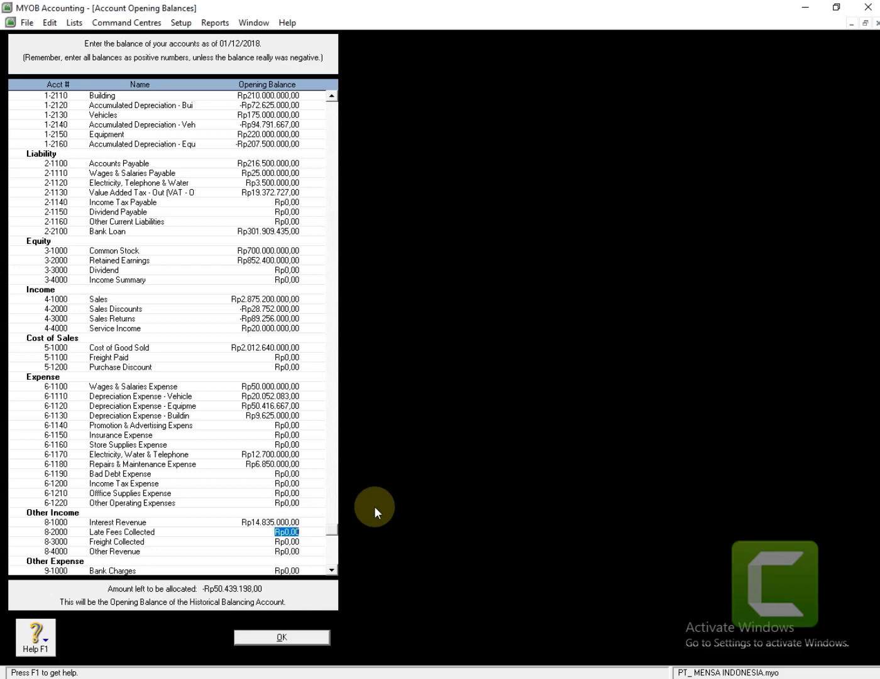
{"action": "type", "text": "12.045."}
{"action": "type", "text": "000"}
{"action": "key", "text": "Tab"}
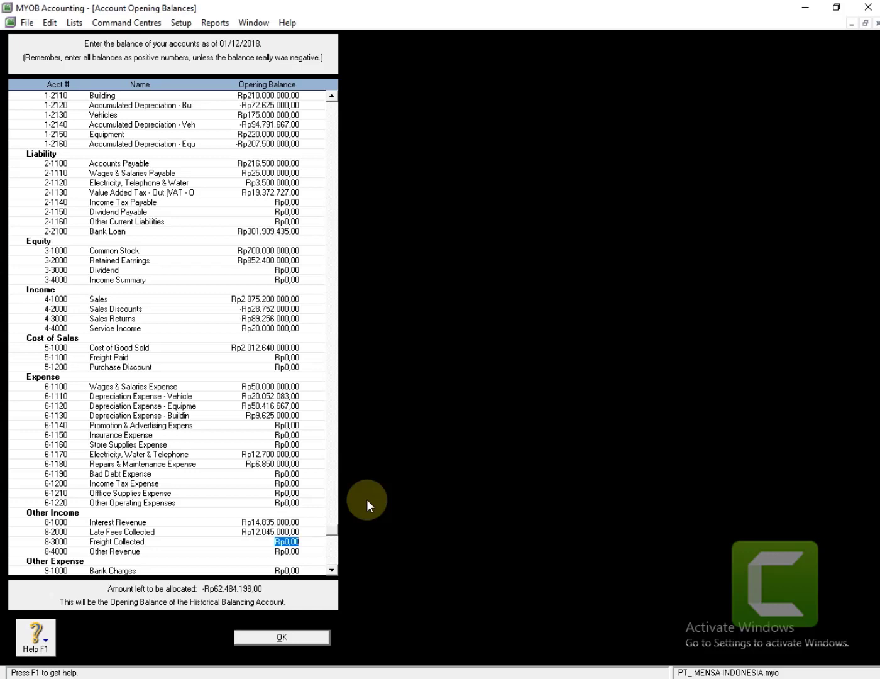
Leave Freight Collected and Other Revenue at zero and enter an opening balance of Rp55.000 for Bank Charges
{"action": "key", "text": "Tab"}
{"action": "key", "text": "Tab"}
{"action": "key", "text": "Tab"}
{"action": "key", "text": "Tab"}
{"action": "key", "text": "Tab"}
{"action": "scroll", "coordinate": [366, 499], "scroll_direction": "down", "scroll_amount": 1}
{"action": "left_click", "coordinate": [284, 561]}
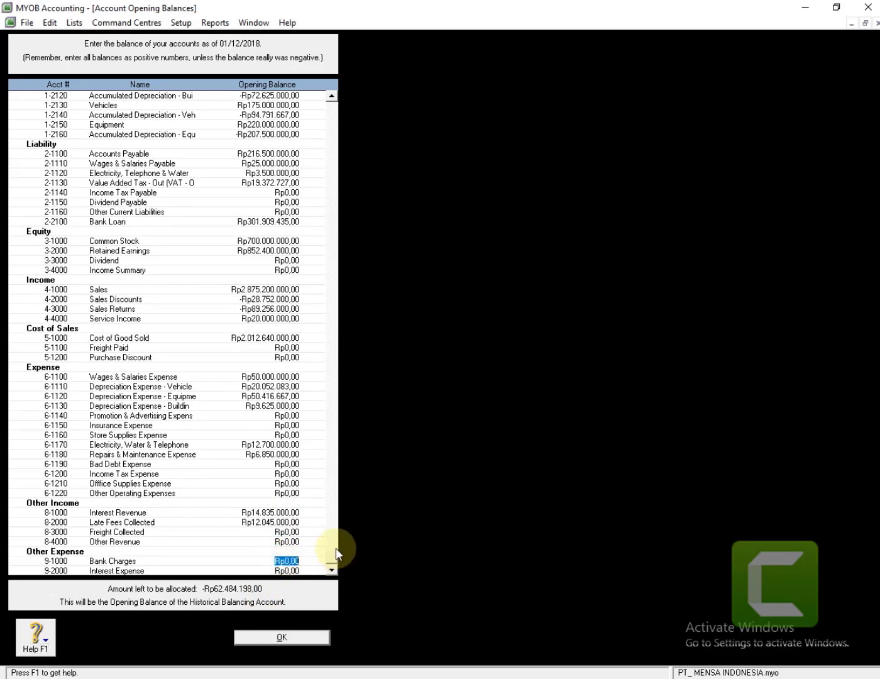
{"action": "type", "text": "55000"}
{"action": "key", "text": "Tab"}
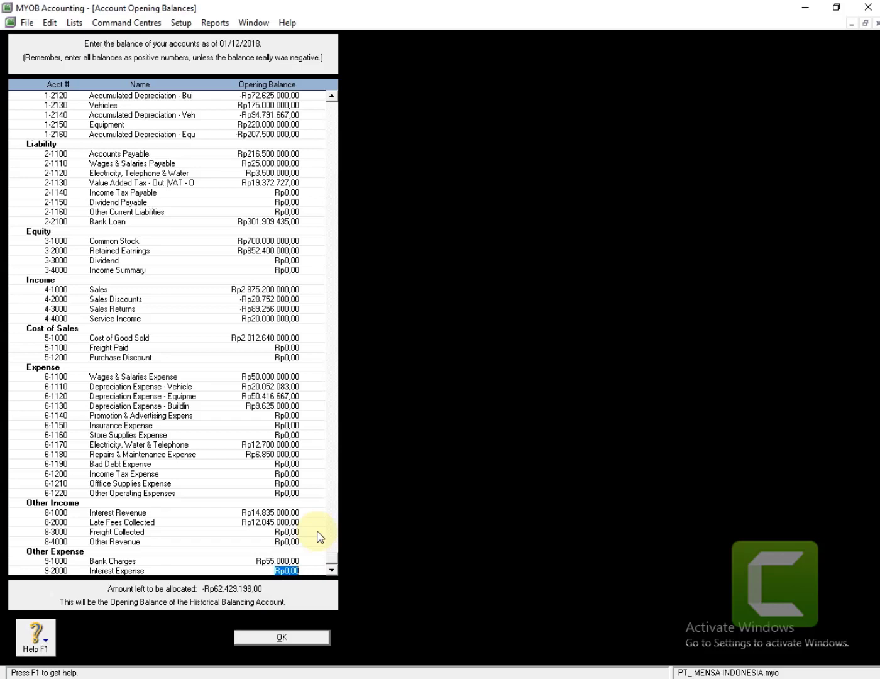
Enter an opening balance of Rp65.429.198 for Interest Expense
{"action": "type", "text": "65.4"}
{"action": "type", "text": "29.1"}
{"action": "type", "text": "9"}
{"action": "type", "text": "8"}
{"action": "key", "text": "Tab"}
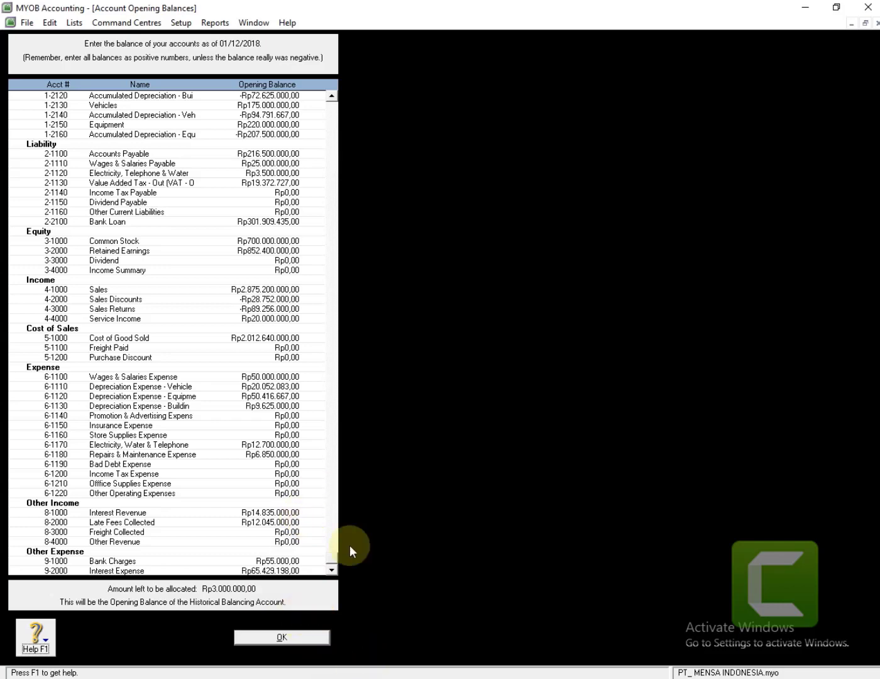
Check the opening balances of the current asset accounts one by one, from Petty Cash to Prepaid Advertising
{"action": "scroll", "coordinate": [120, 169], "scroll_direction": "up", "scroll_amount": 5}
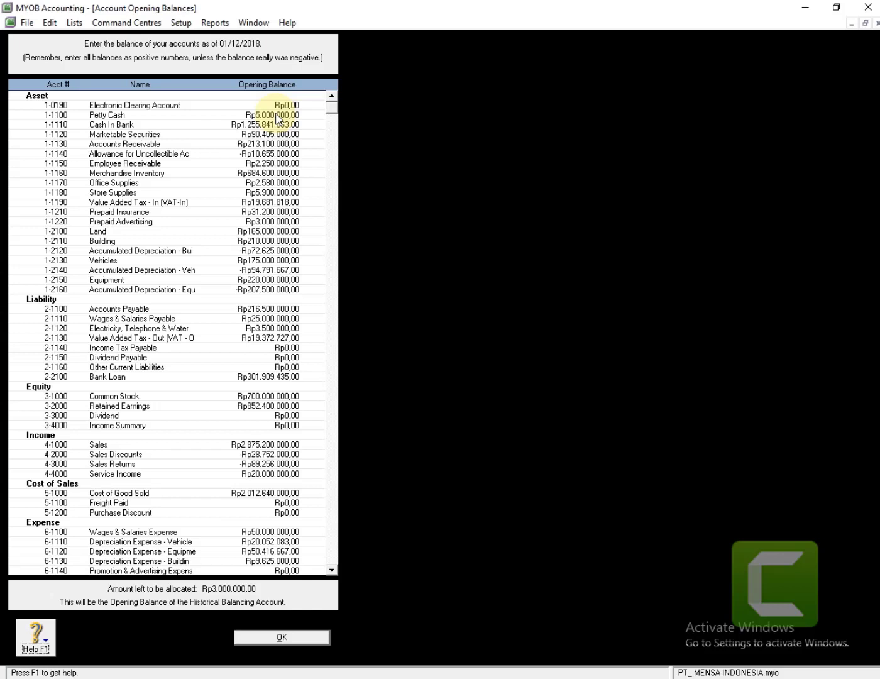
{"action": "left_click", "coordinate": [277, 115]}
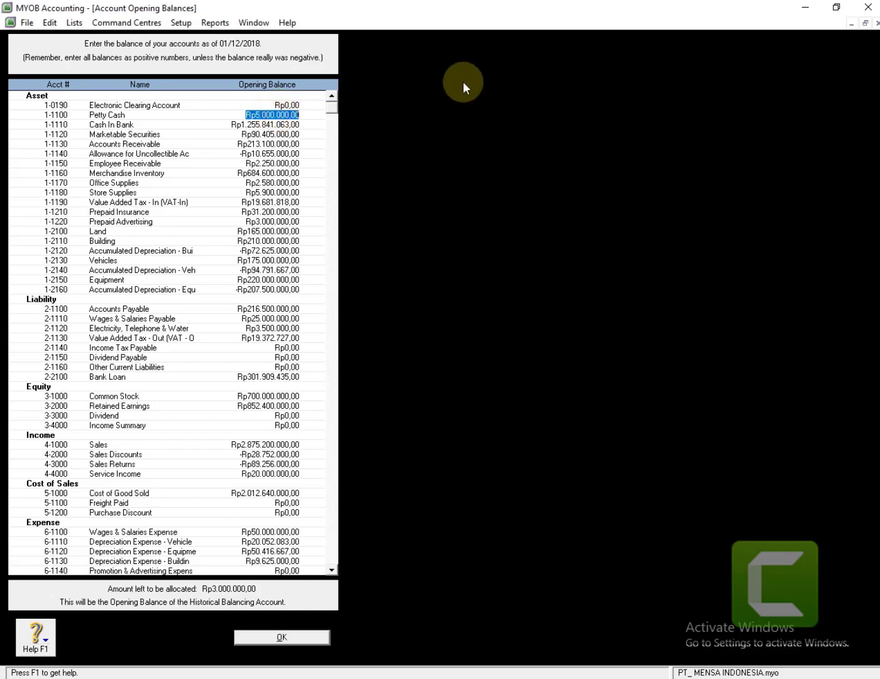
{"action": "key", "text": "Tab"}
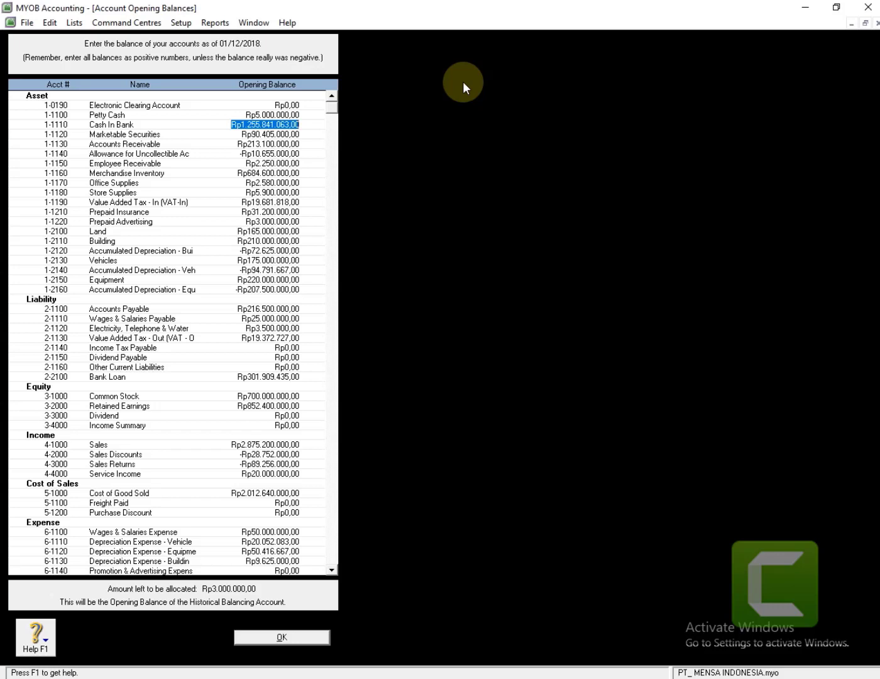
{"action": "key", "text": "Tab"}
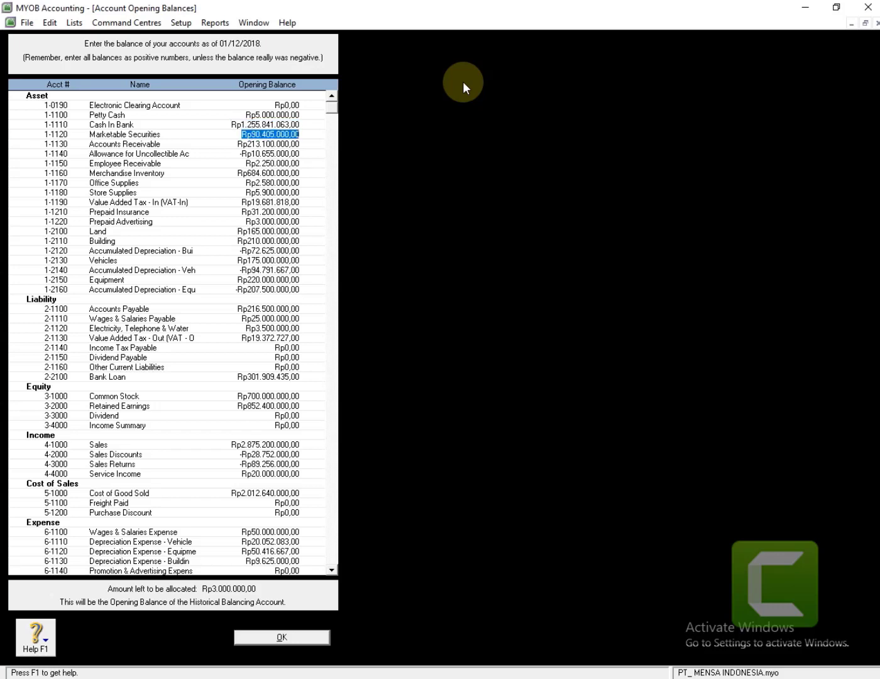
{"action": "key", "text": "Tab"}
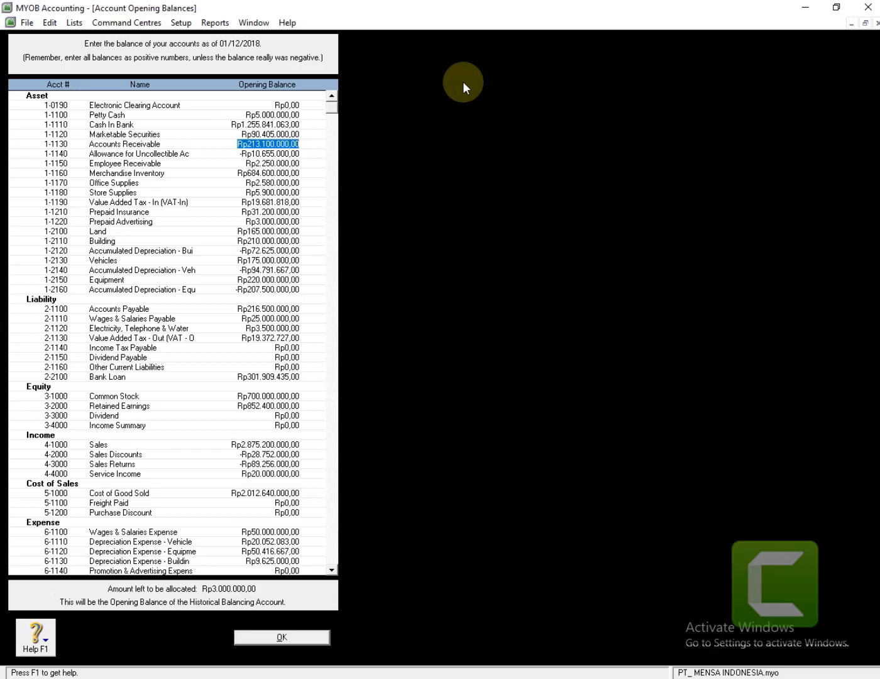
{"action": "key", "text": "Tab"}
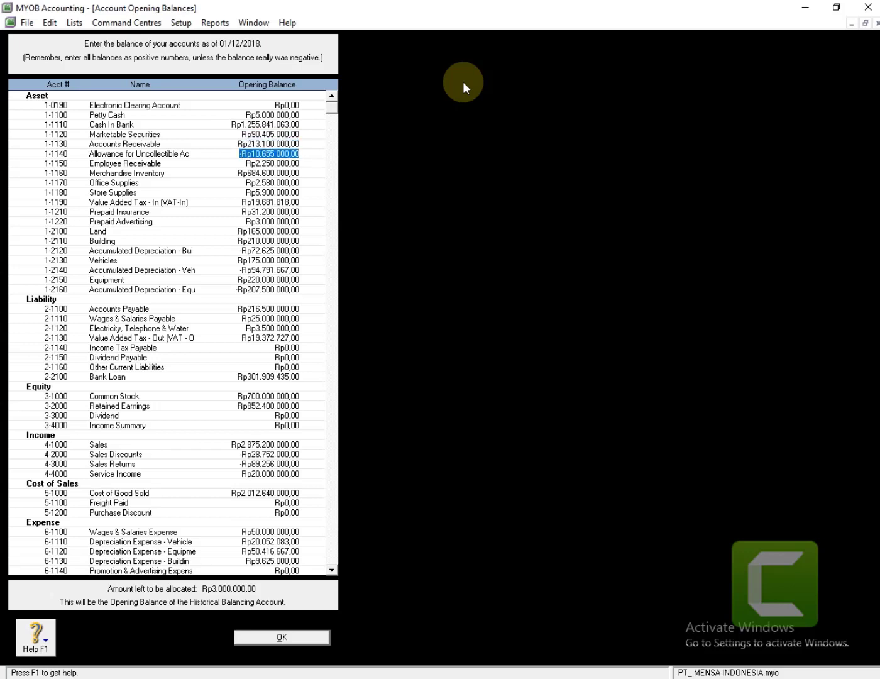
{"action": "key", "text": "Tab"}
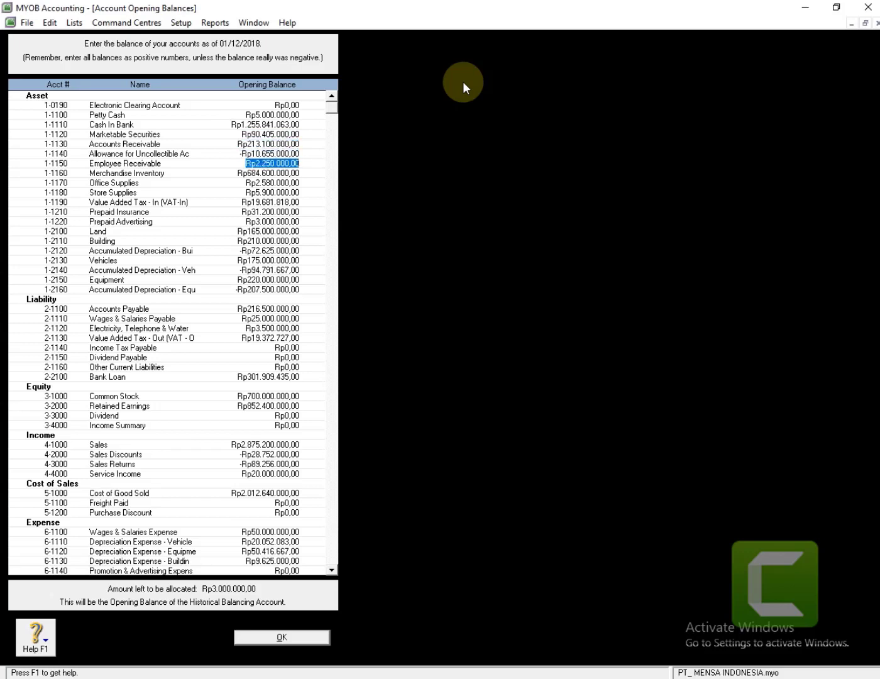
{"action": "key", "text": "Tab"}
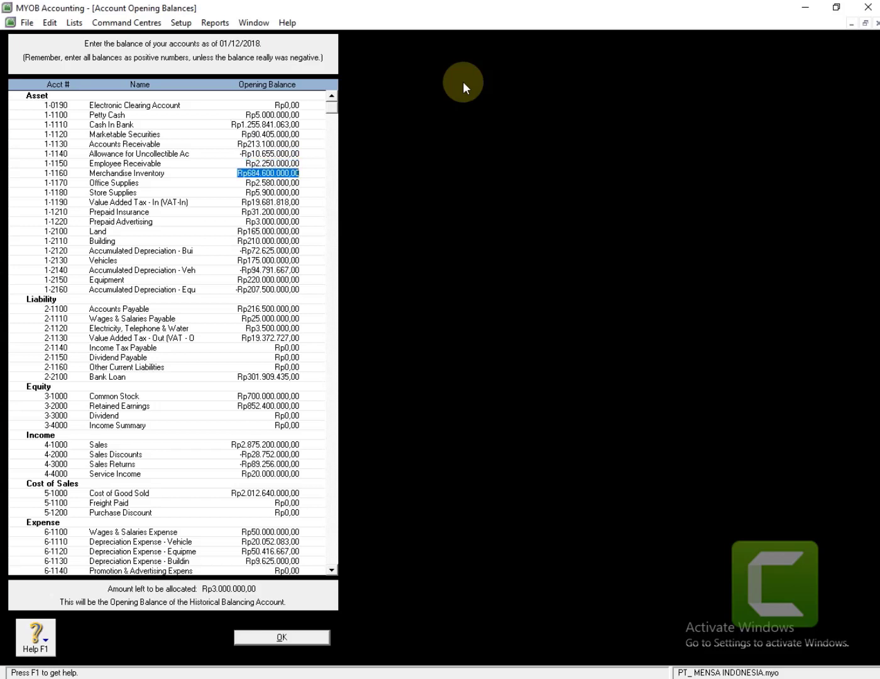
{"action": "key", "text": "Tab"}
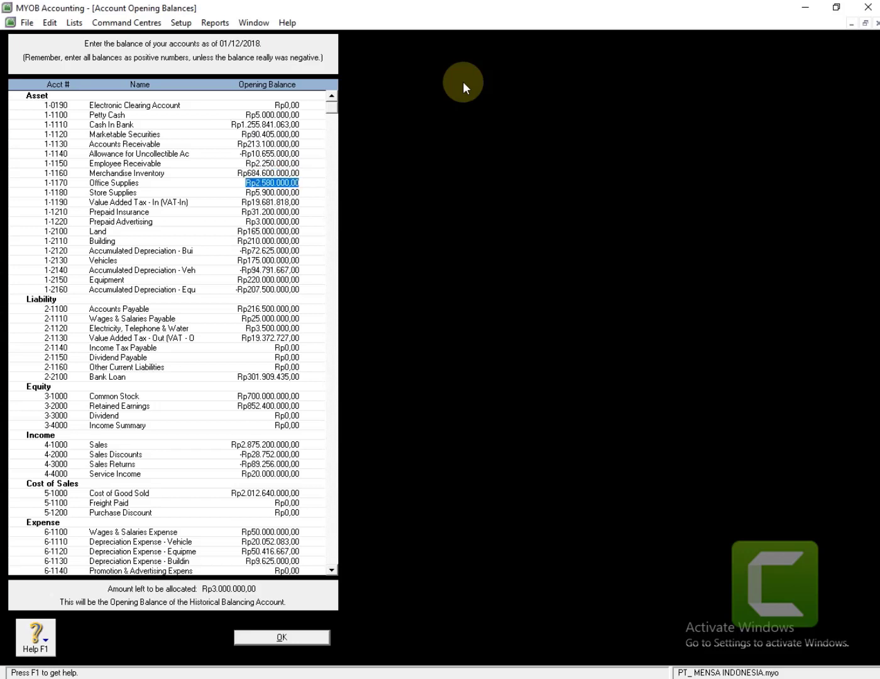
{"action": "key", "text": "Tab"}
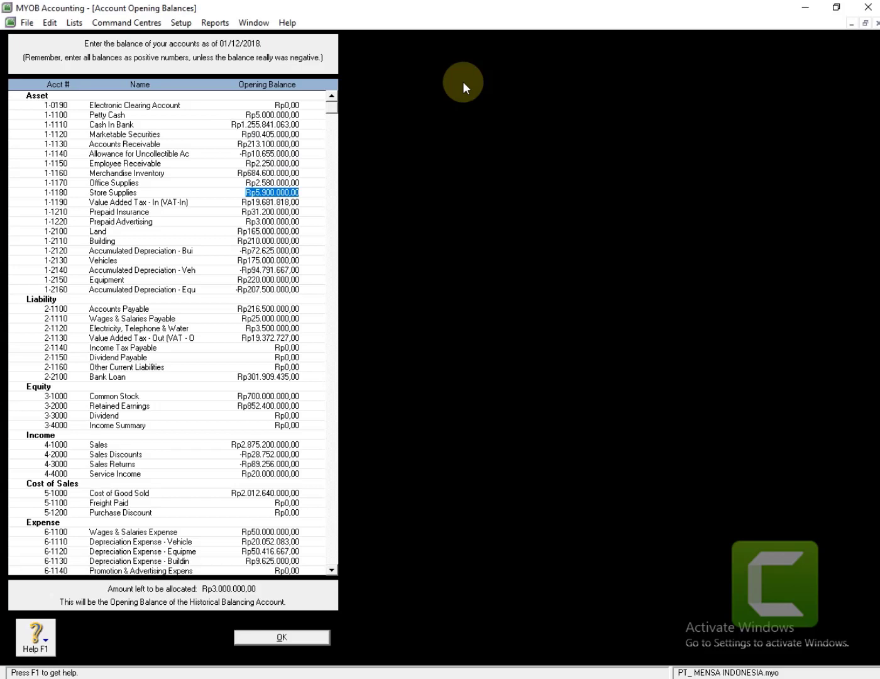
{"action": "key", "text": "Tab"}
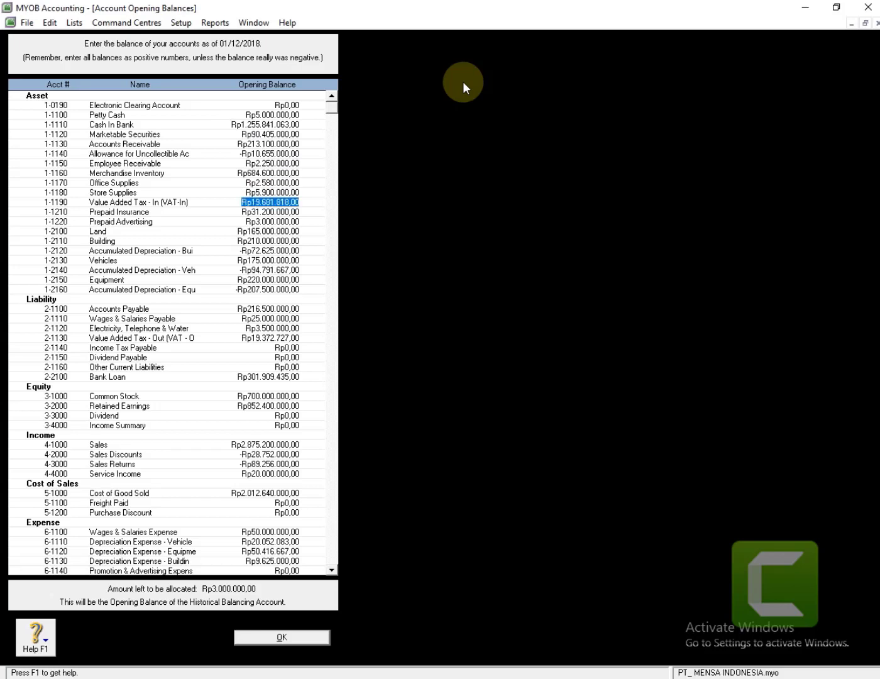
{"action": "key", "text": "Tab"}
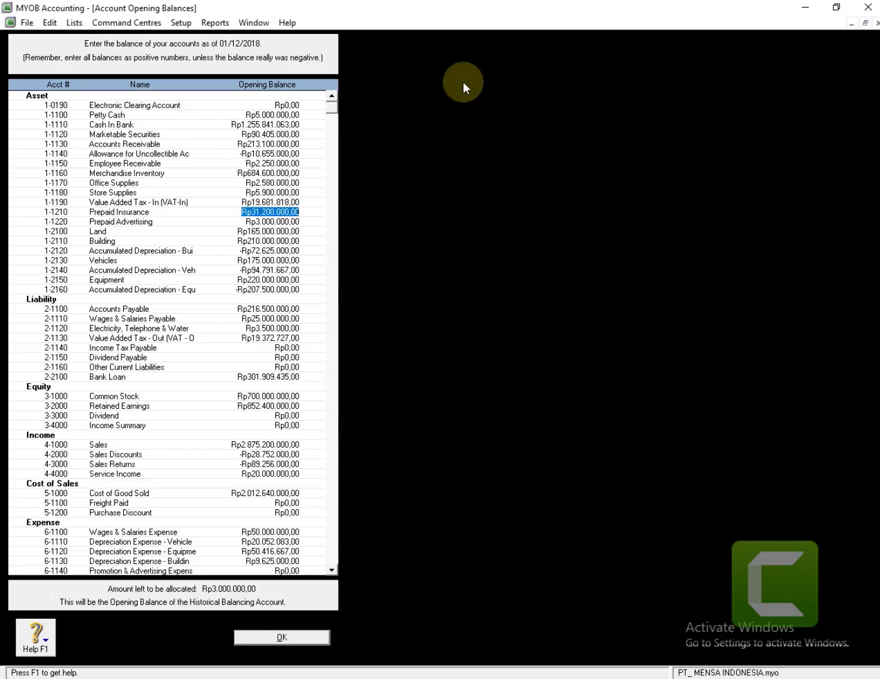
{"action": "key", "text": "Tab"}
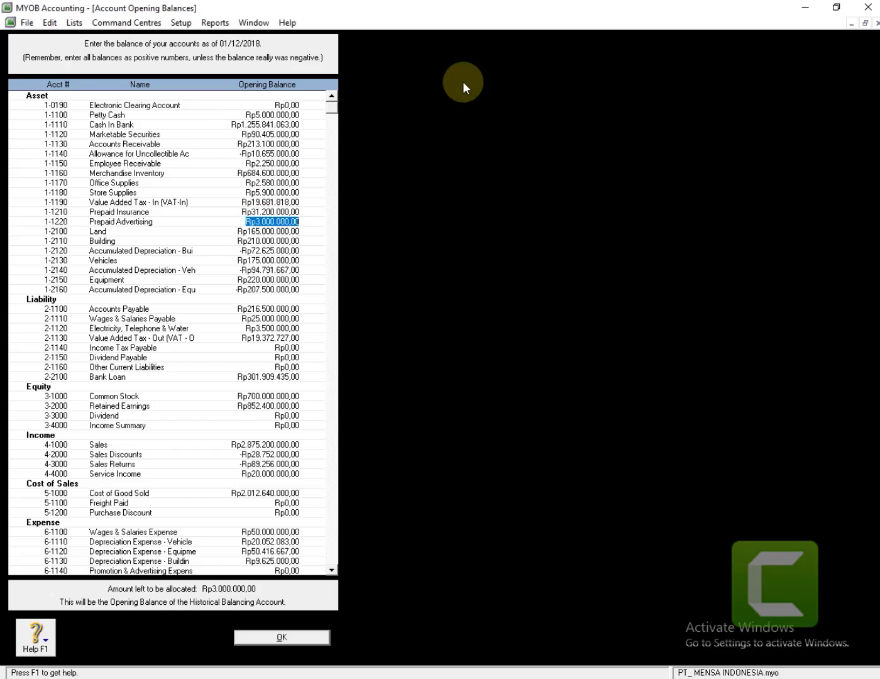
Check the fixed asset and accumulated depreciation opening balances, from Land to Accumulated Depreciation - Equipment
{"action": "key", "text": "Tab"}
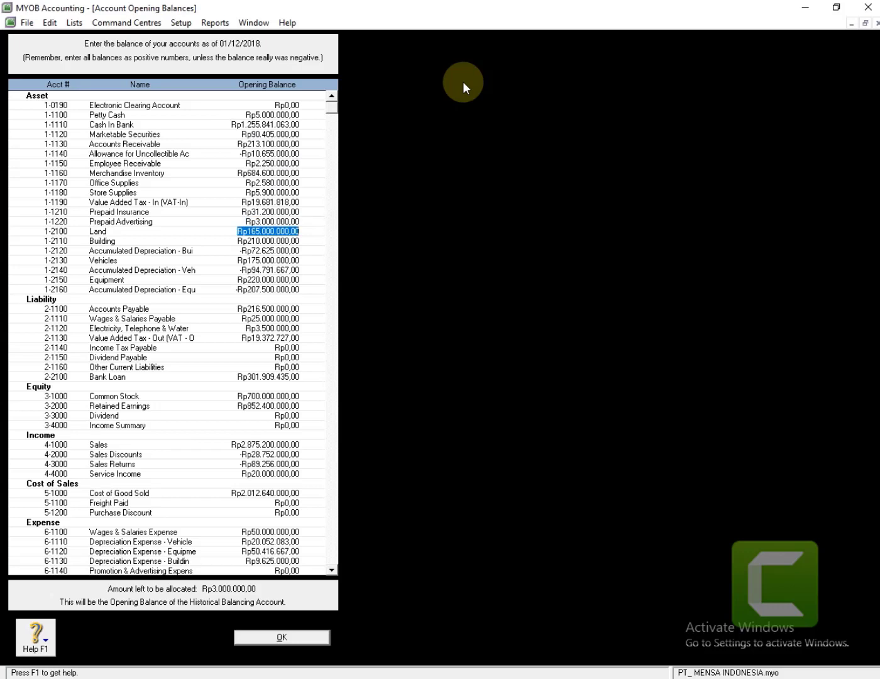
{"action": "key", "text": "Tab"}
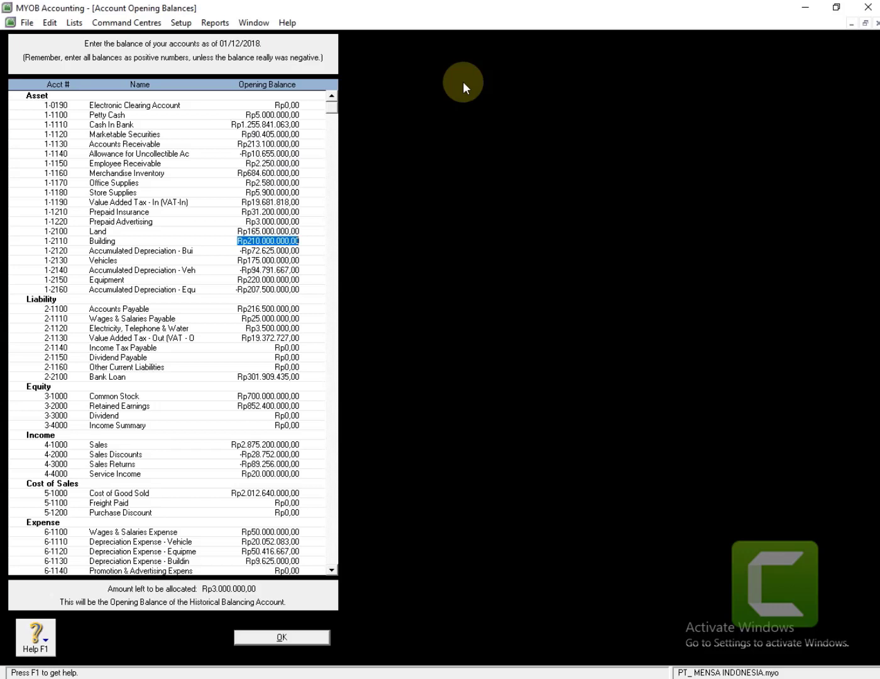
{"action": "key", "text": "Tab"}
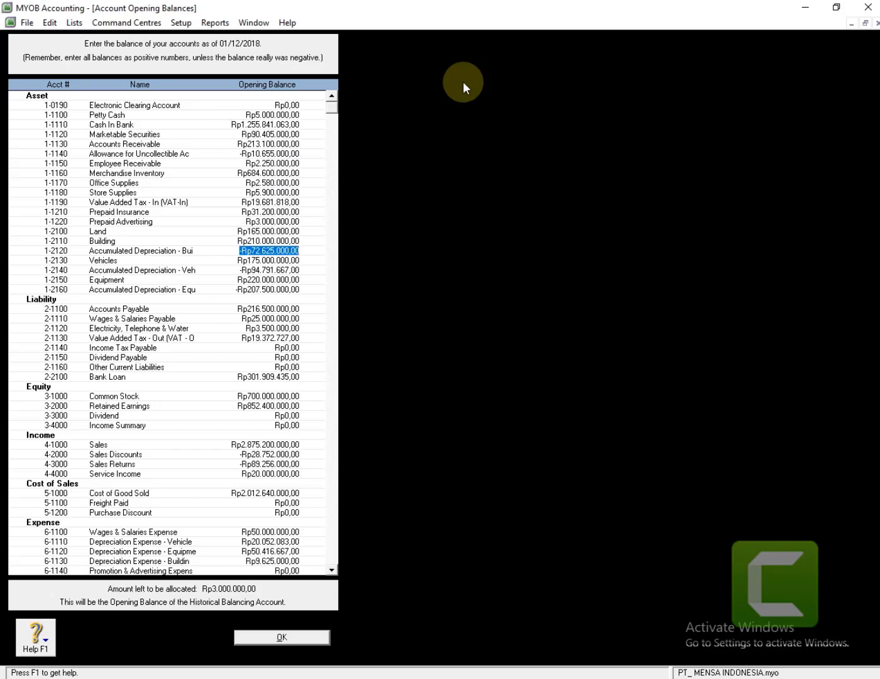
{"action": "key", "text": "Tab"}
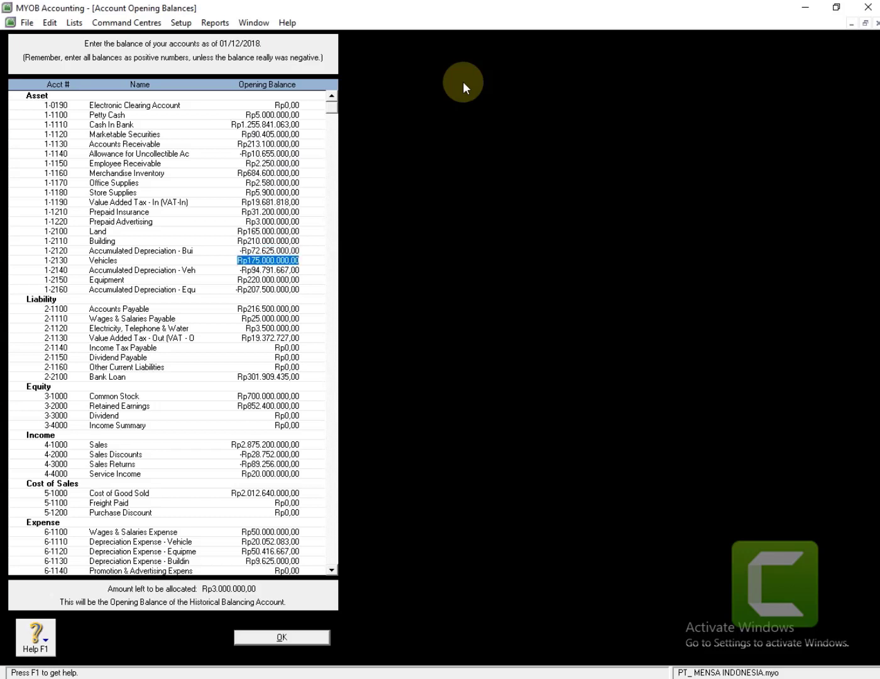
{"action": "key", "text": "Tab"}
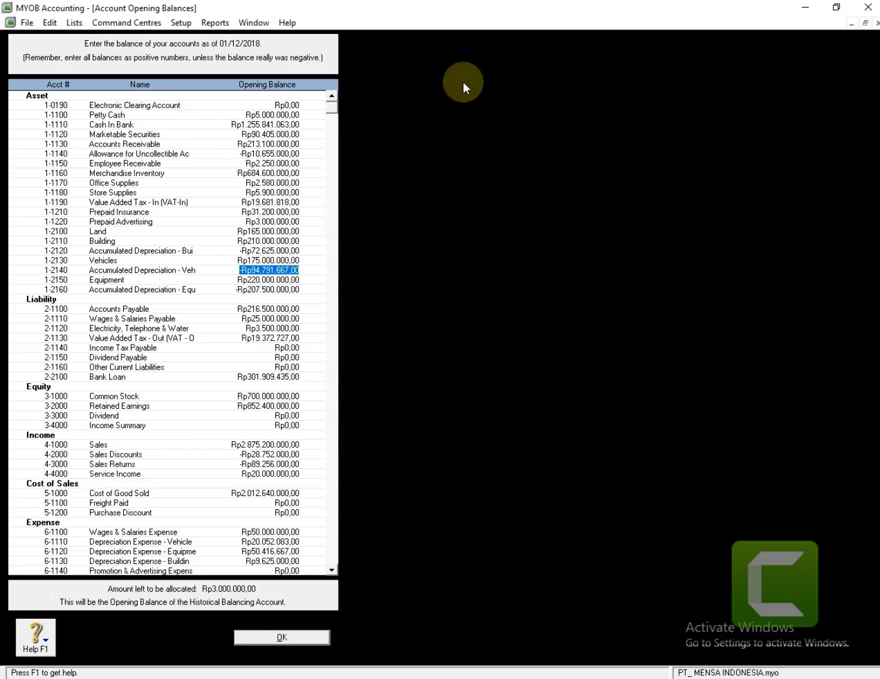
{"action": "key", "text": "Tab"}
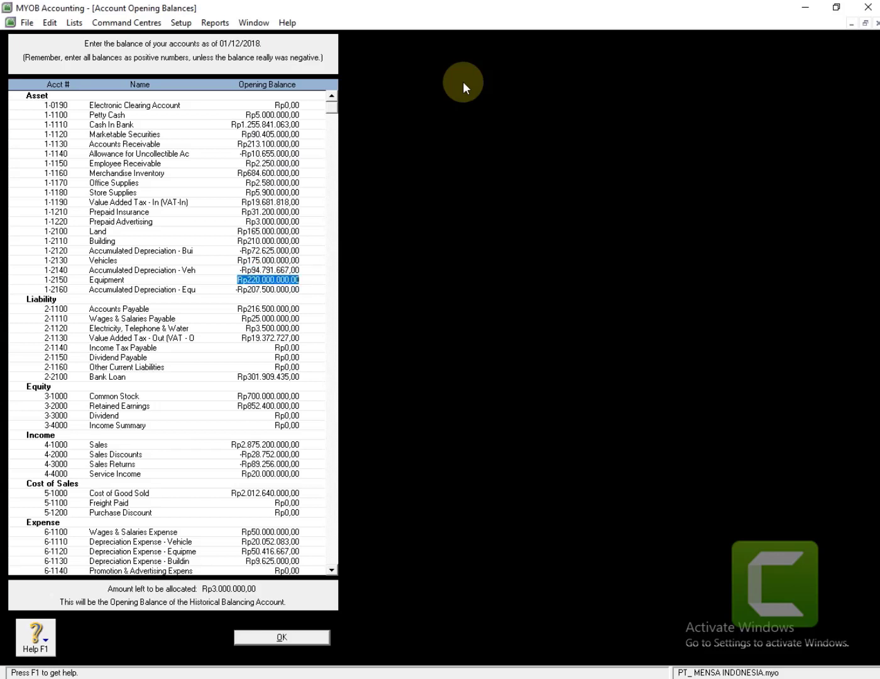
{"action": "key", "text": "Tab"}
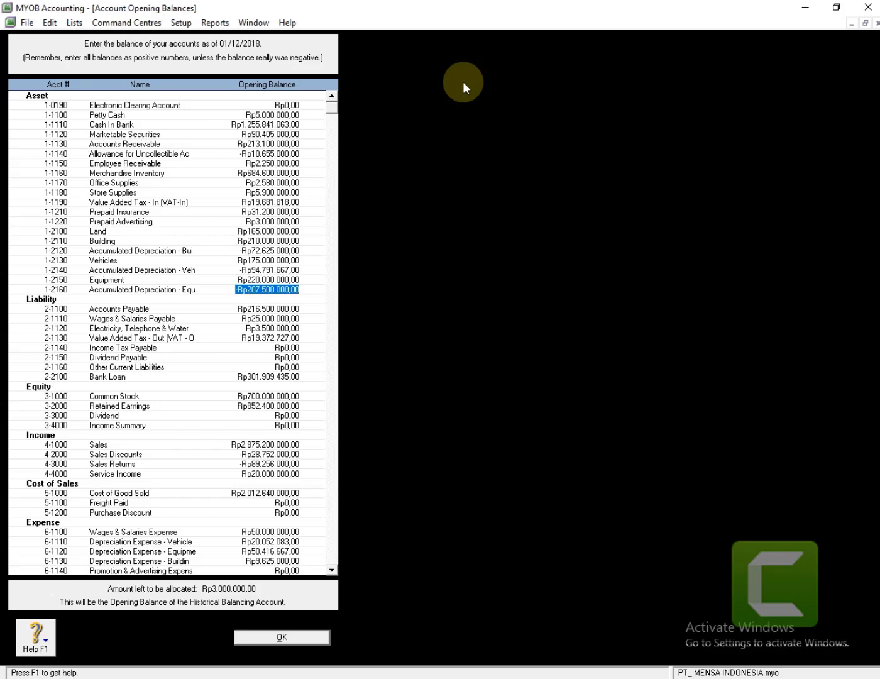
Check the opening balances of the liability accounts, from Accounts Payable to Bank Loan
{"action": "key", "text": "Tab"}
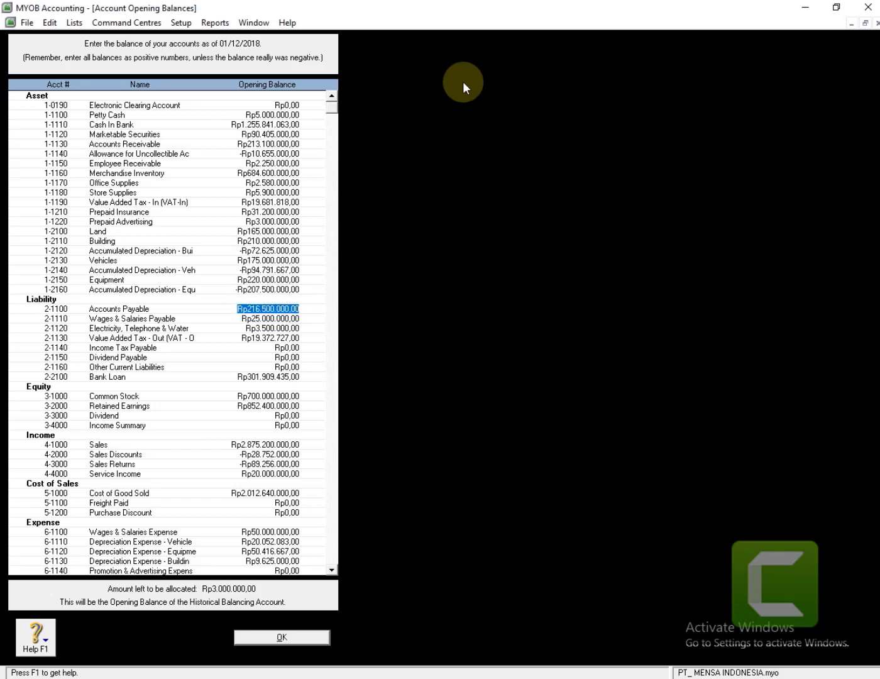
{"action": "key", "text": "Tab"}
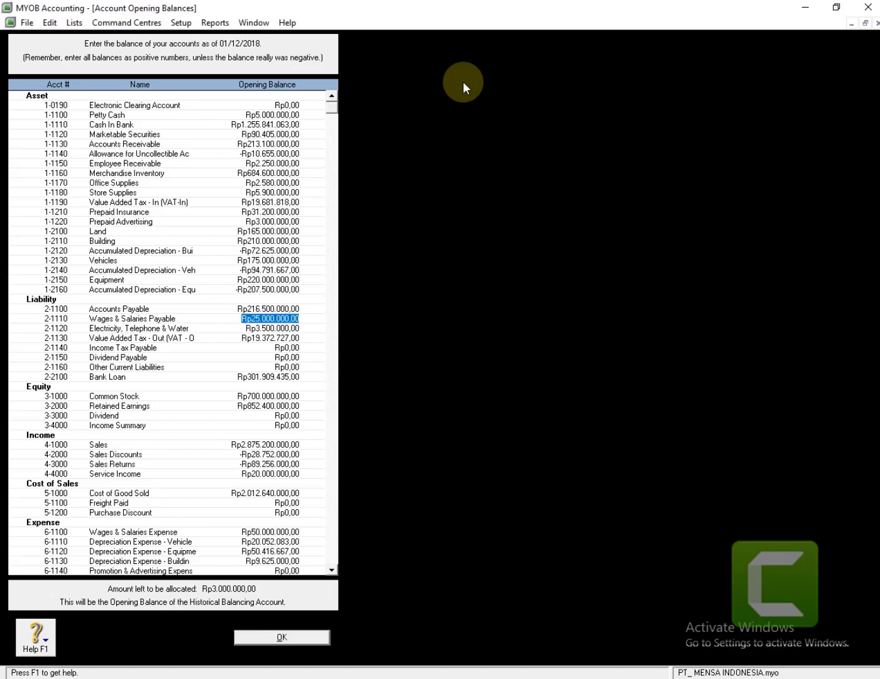
{"action": "key", "text": "Tab"}
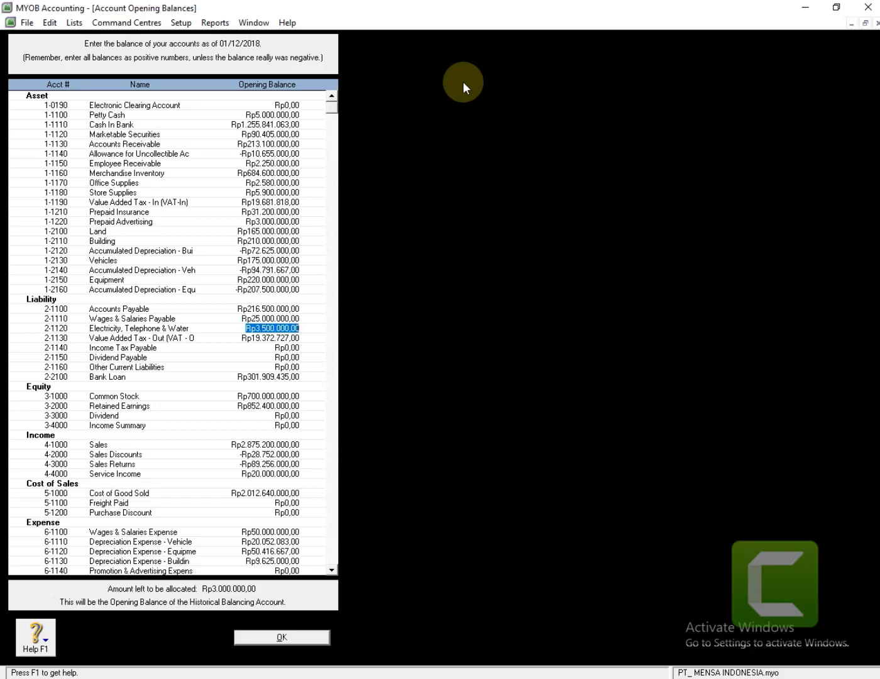
{"action": "key", "text": "Tab"}
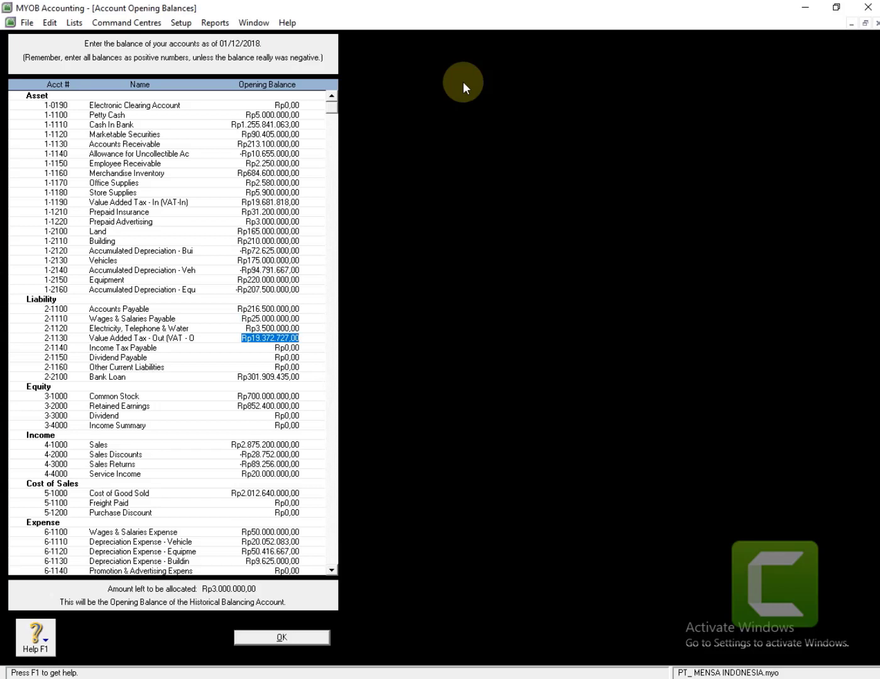
{"action": "key", "text": "Tab"}
{"action": "key", "text": "Tab"}
{"action": "key", "text": "Tab"}
{"action": "key", "text": "Tab"}
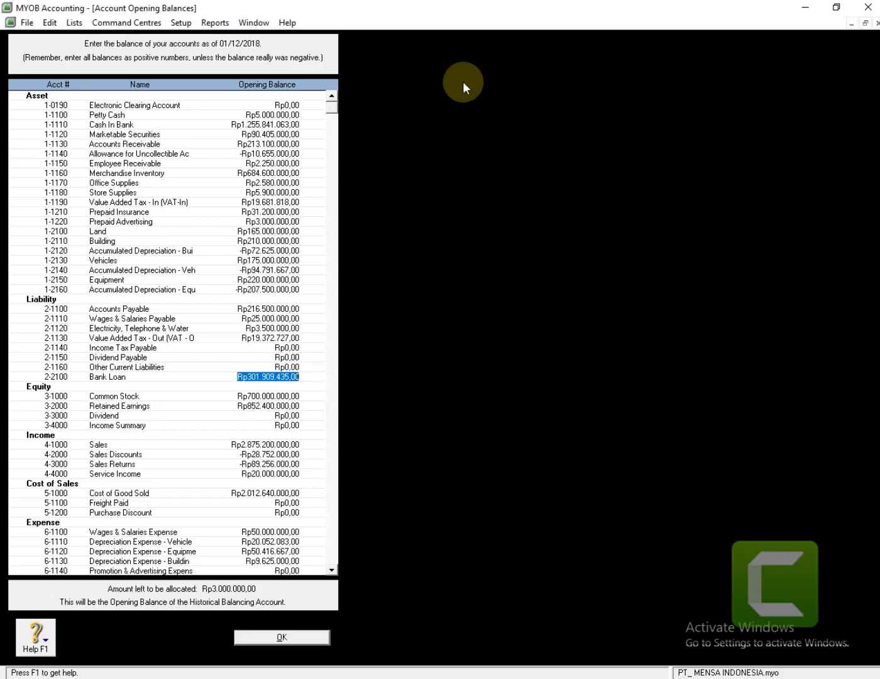
Check the opening balances of the equity accounts and the income accounts down to Sales Returns
{"action": "key", "text": "Tab"}
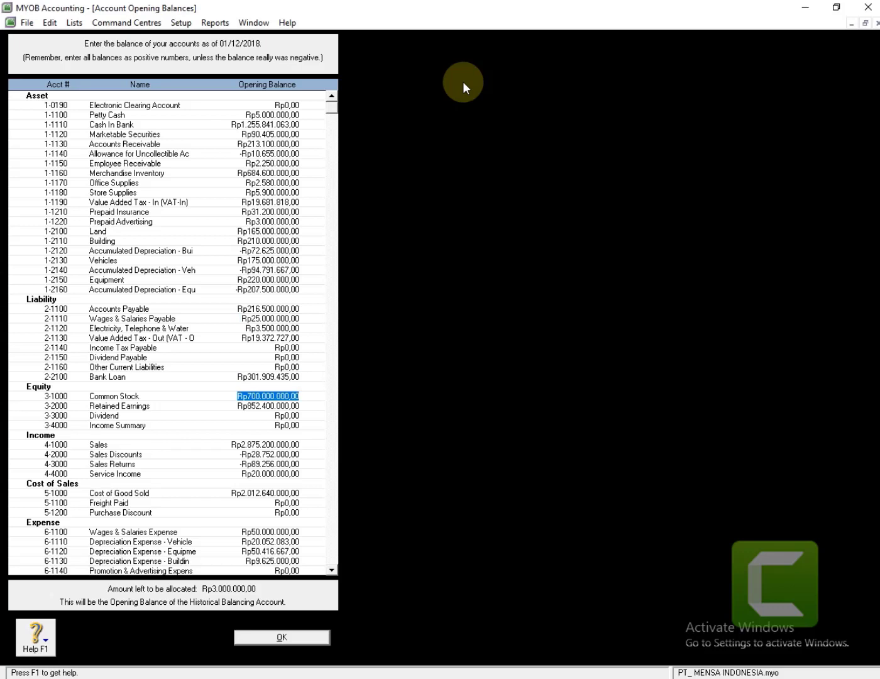
{"action": "key", "text": "Tab"}
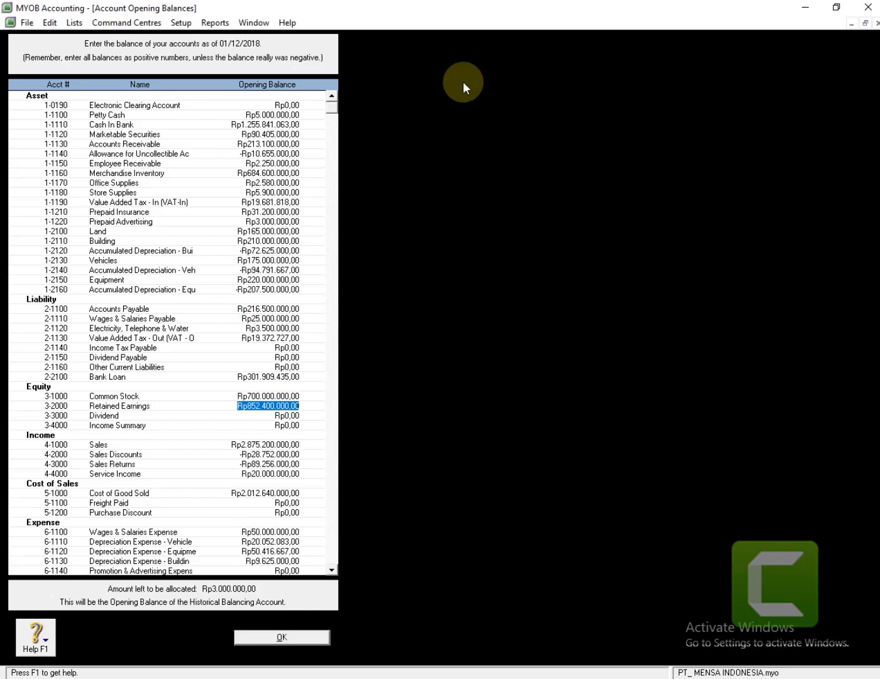
{"action": "key", "text": "Tab"}
{"action": "key", "text": "Tab"}
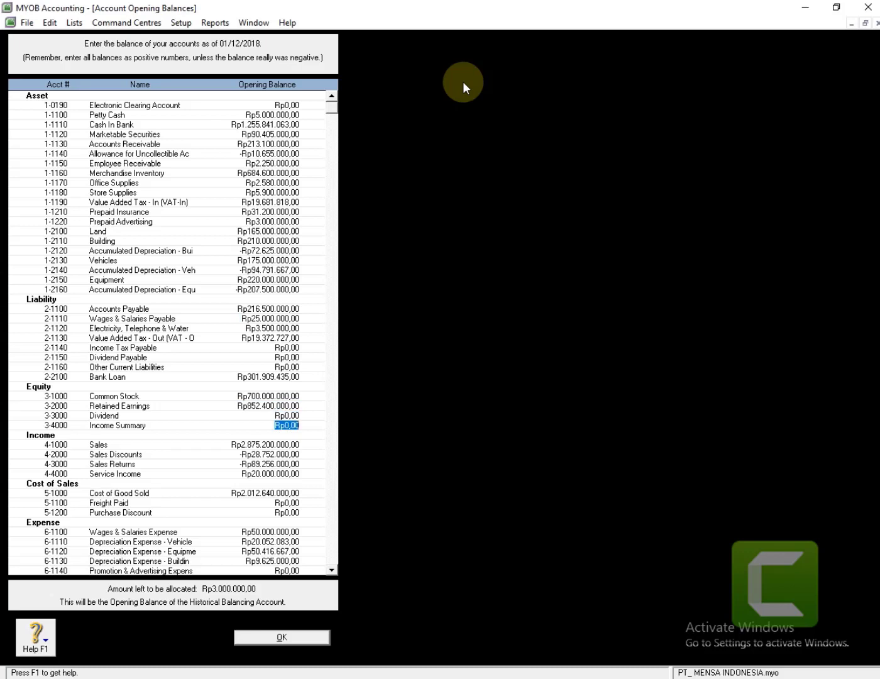
{"action": "key", "text": "Tab"}
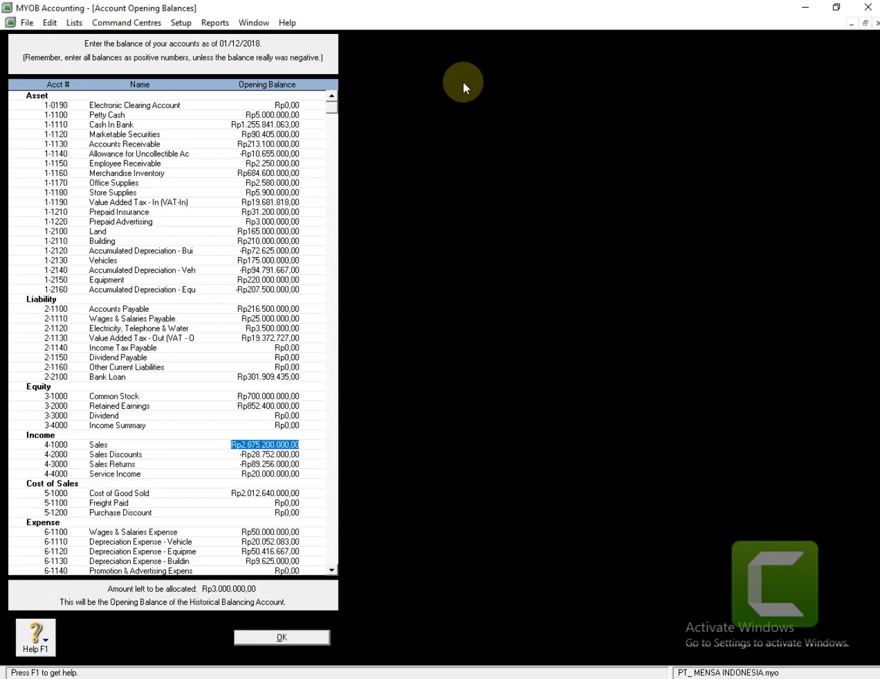
{"action": "key", "text": "Tab"}
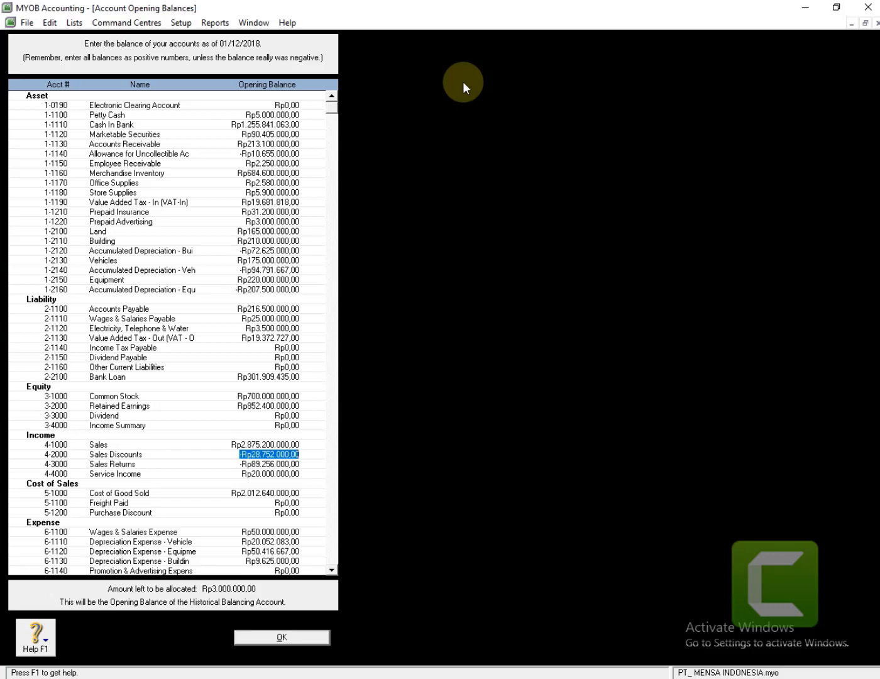
{"action": "key", "text": "Tab"}
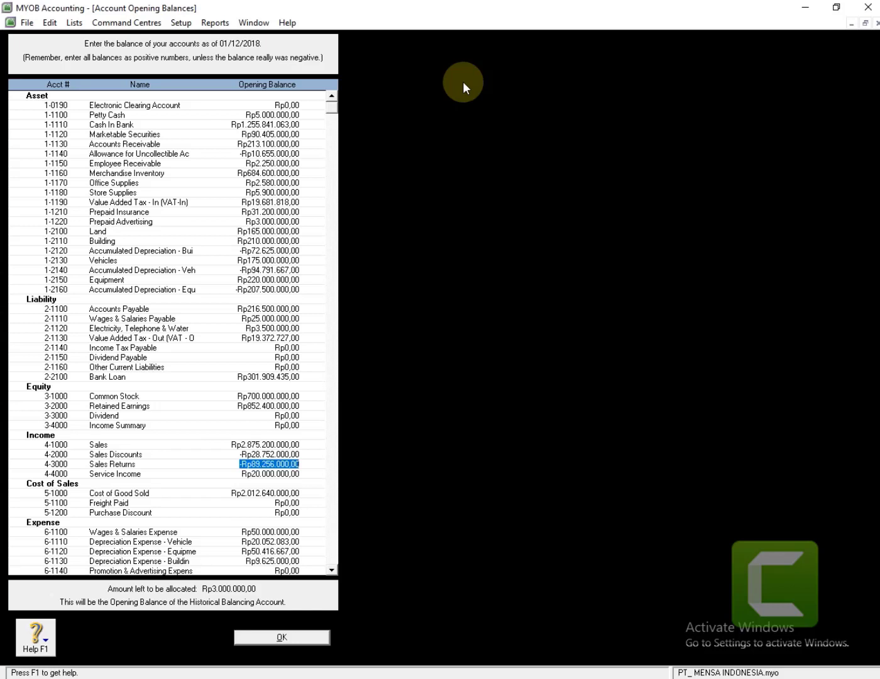
Change the opening balance of Sales Returns to Rp86.256.000
{"action": "type", "text": "8"}
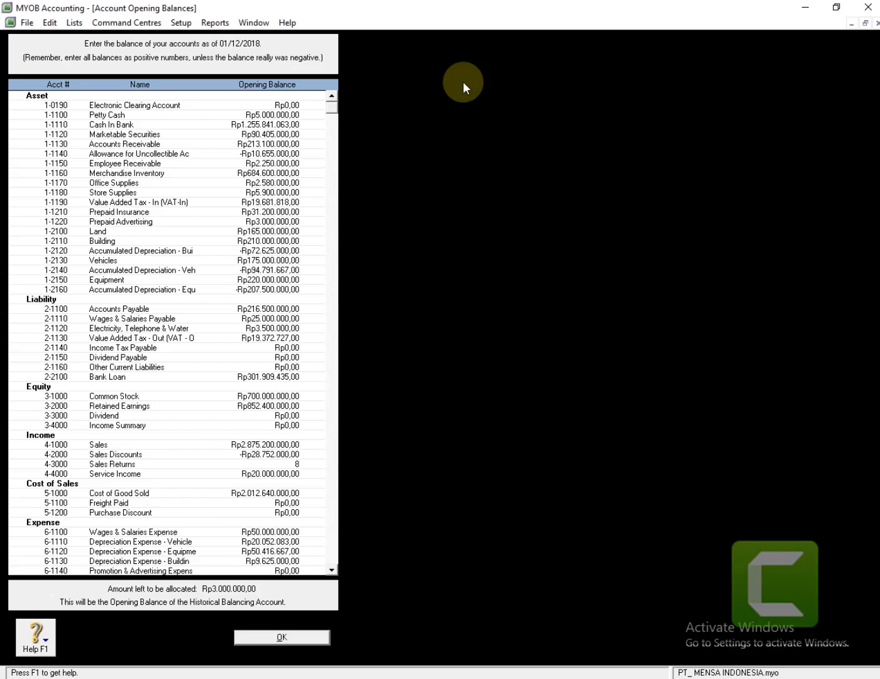
{"action": "type", "text": "6256000"}
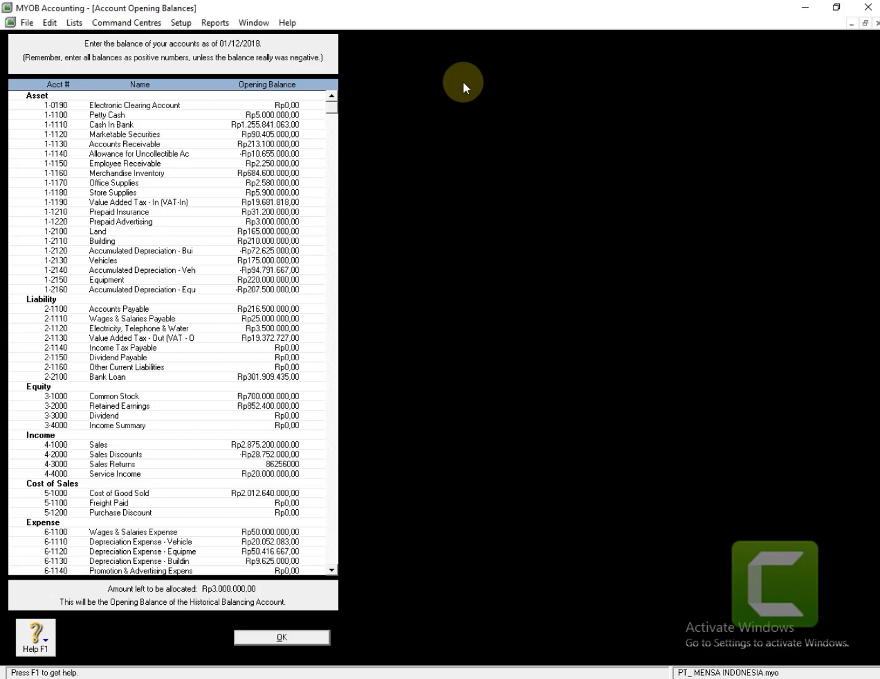
{"action": "key", "text": "Tab"}
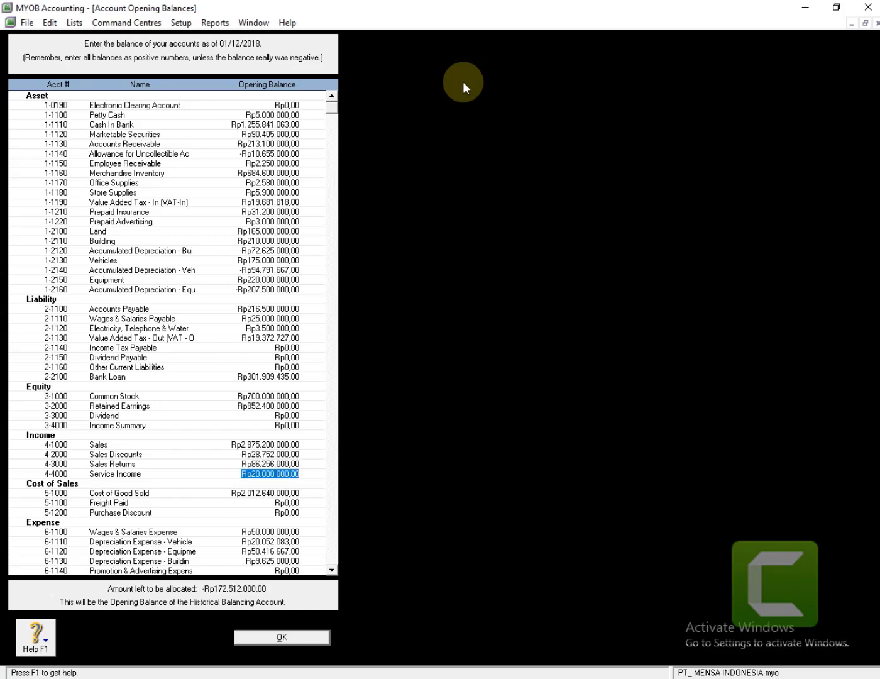
Enter the Sales Returns opening balance as a negative amount, -Rp86.256.000
{"action": "key", "text": "shift+Tab"}
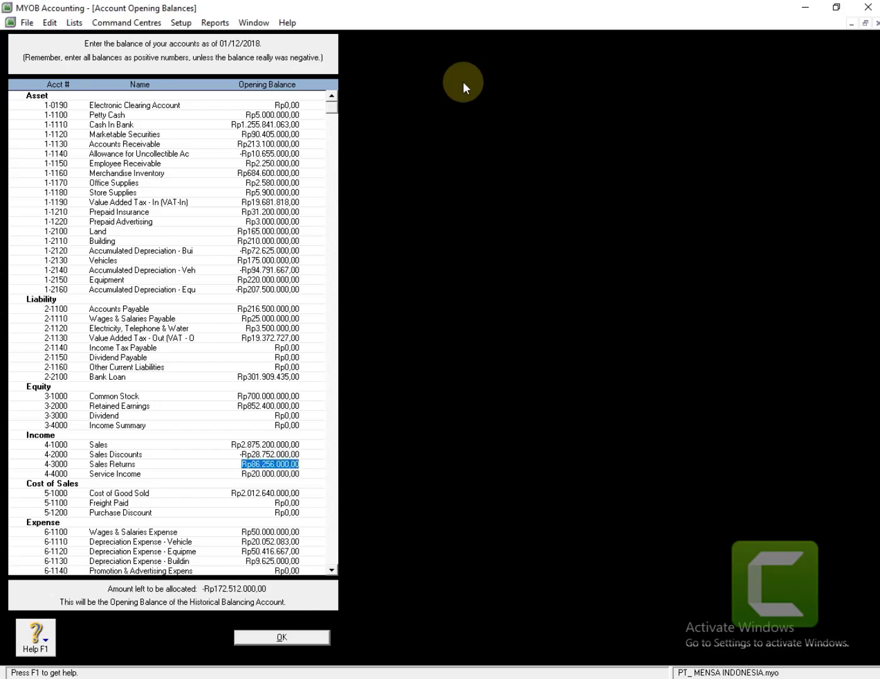
{"action": "key", "text": "shift+Tab"}
{"action": "key", "text": "Tab"}
{"action": "key", "text": "BackSpace"}
{"action": "type", "text": "-Rp8"}
{"action": "type", "text": "6."}
{"action": "type", "text": "2"}
{"action": "type", "text": "56.00"}
{"action": "type", "text": "0"}
{"action": "key", "text": "Tab"}
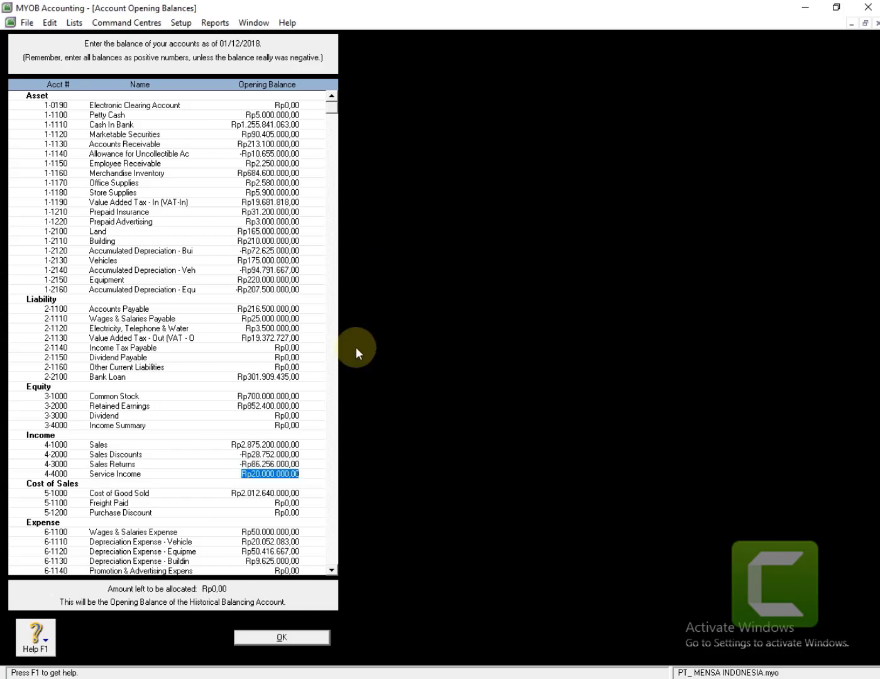